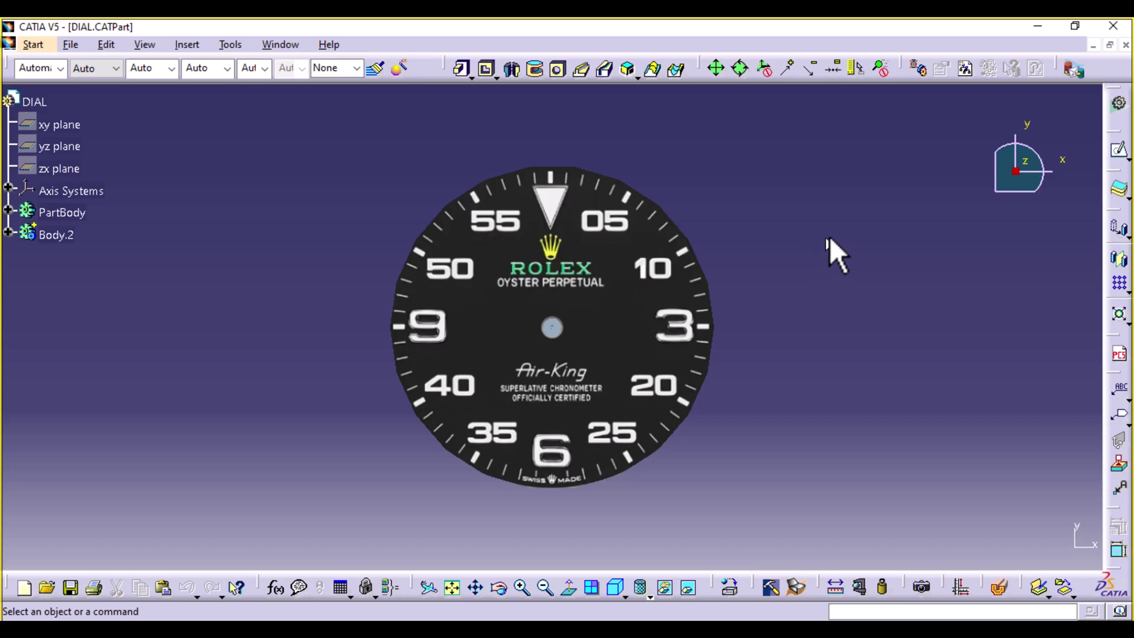
Close the finished dial and start a new Part Design part named DIAL.
click(1126, 45)
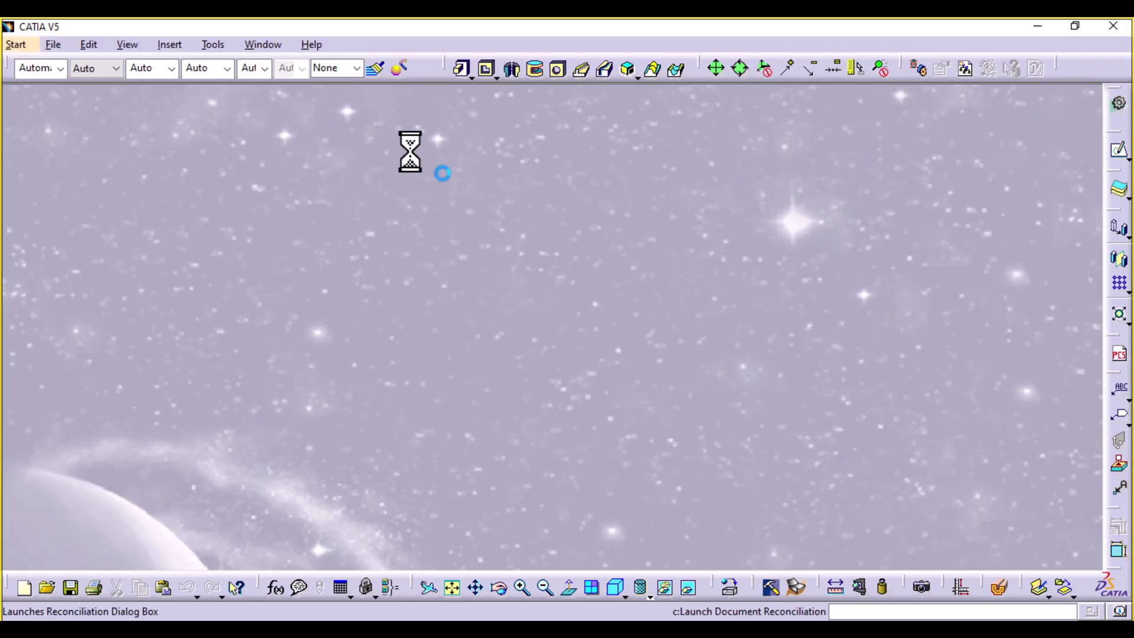
click(11, 44)
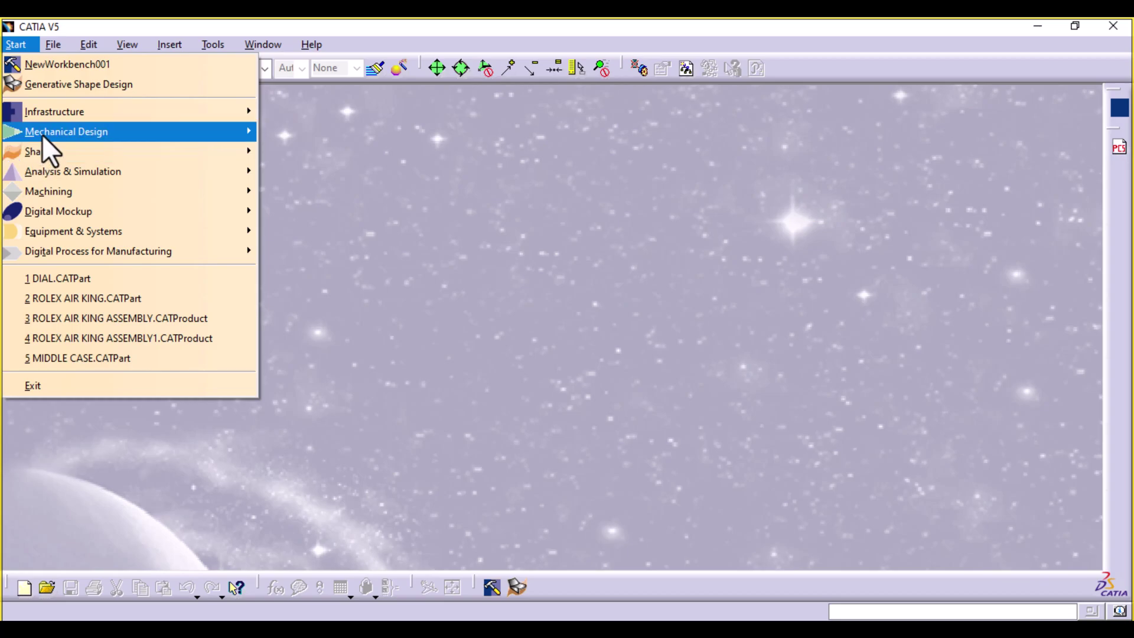
mouse_move(44, 132)
click(358, 130)
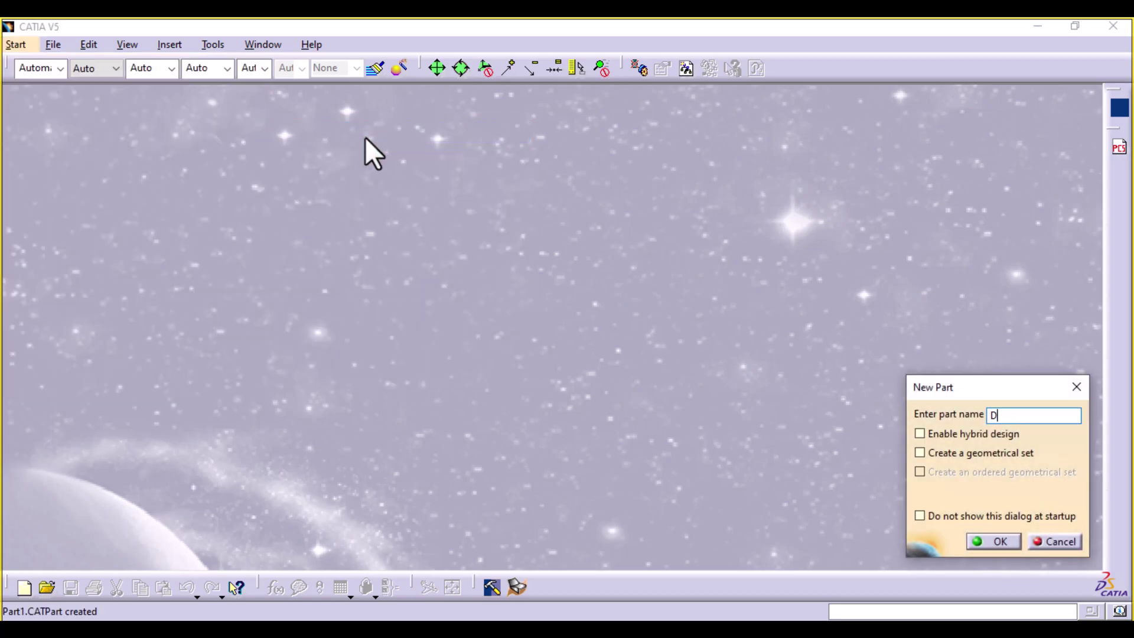
key(Return)
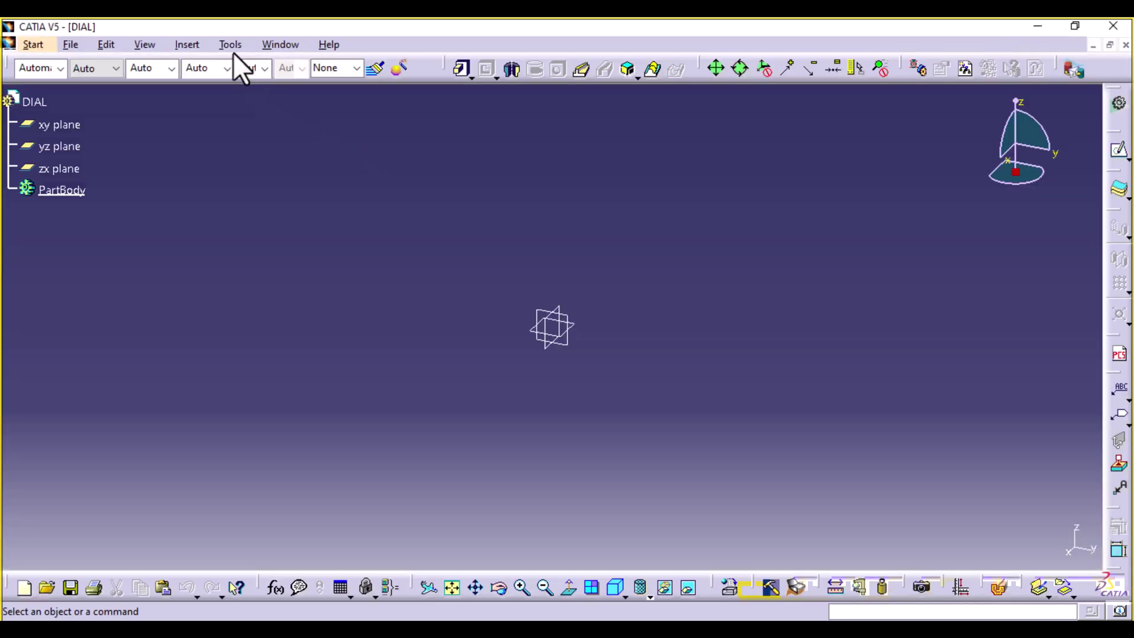
Hide all three reference planes.
click(187, 41)
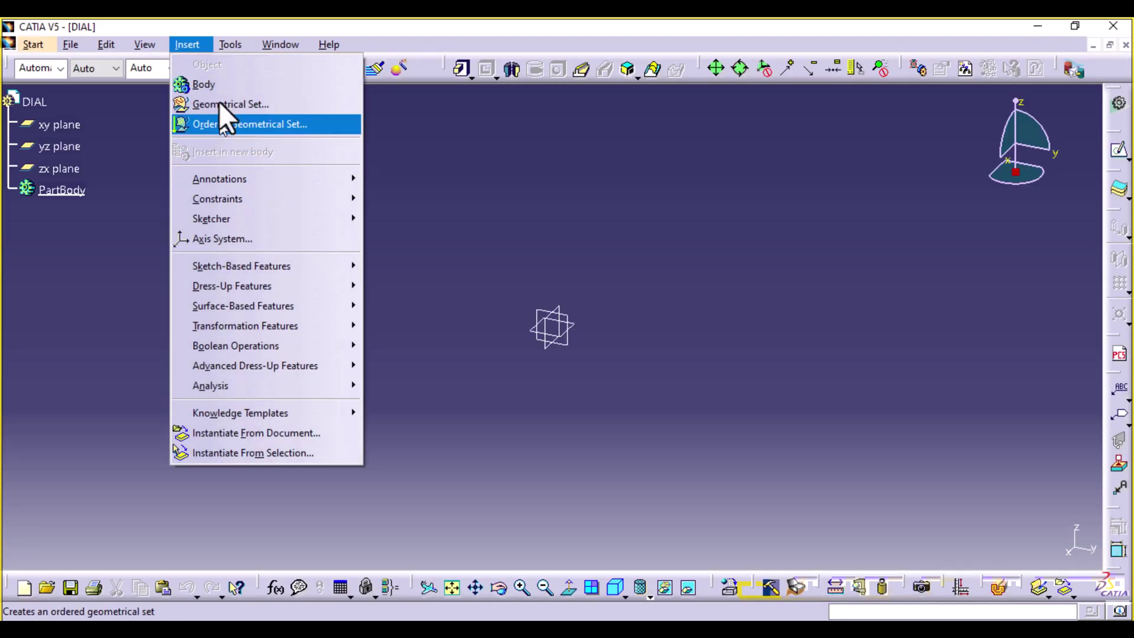
mouse_move(237, 42)
mouse_move(247, 177)
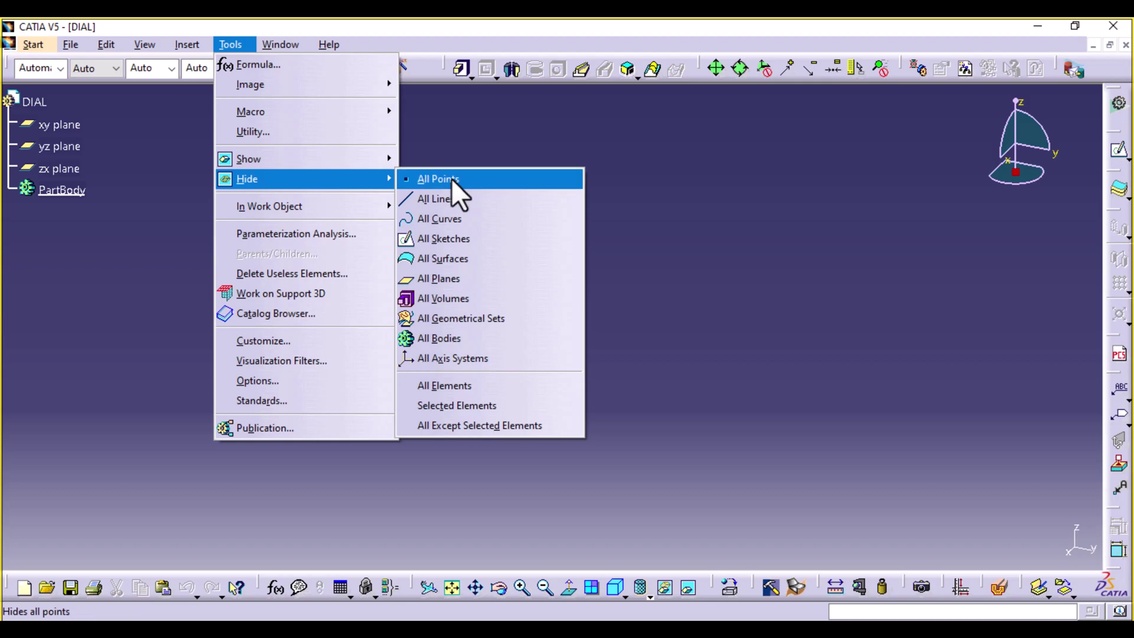
click(460, 273)
Insert an axis system with its default settings.
click(187, 45)
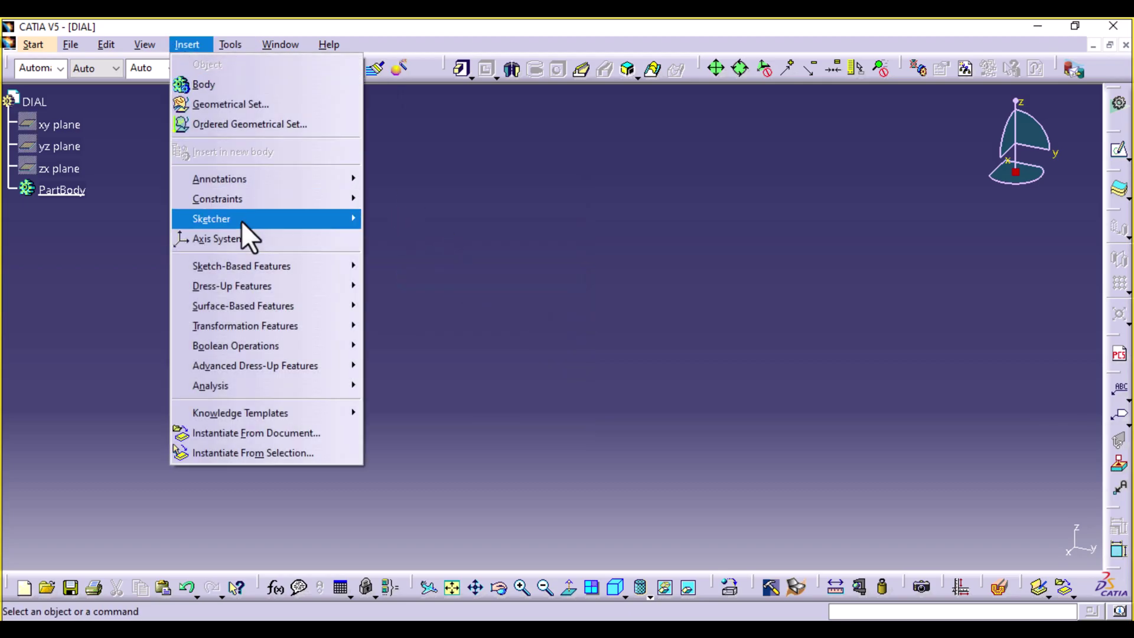
click(237, 240)
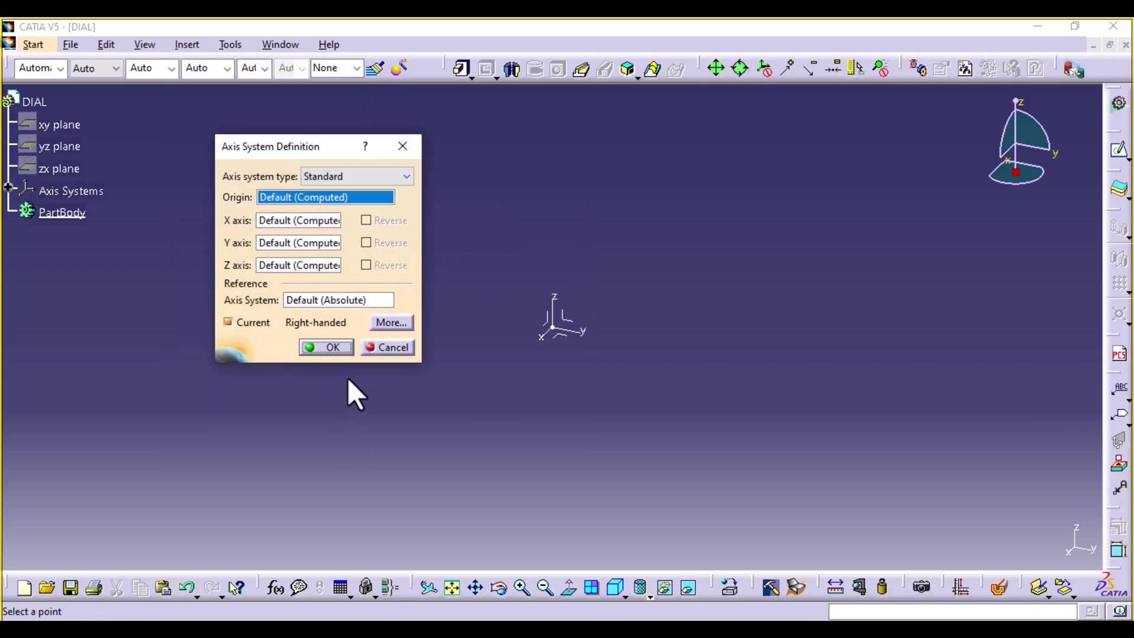
click(331, 348)
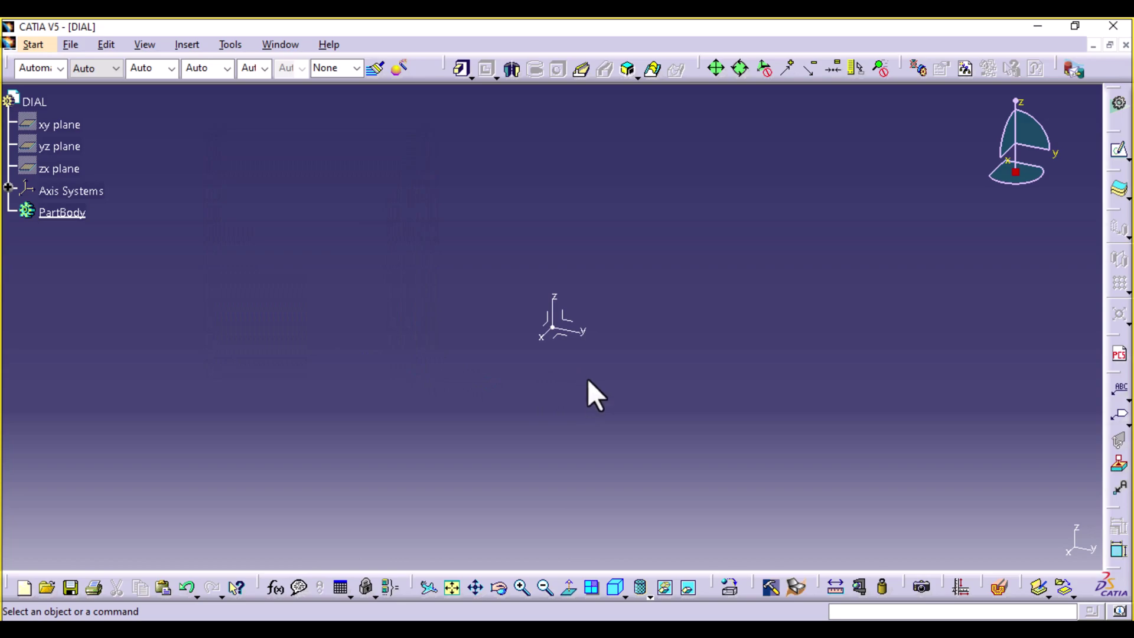
Start a sketch on the axis system and draw a circle centred on the origin.
click(572, 336)
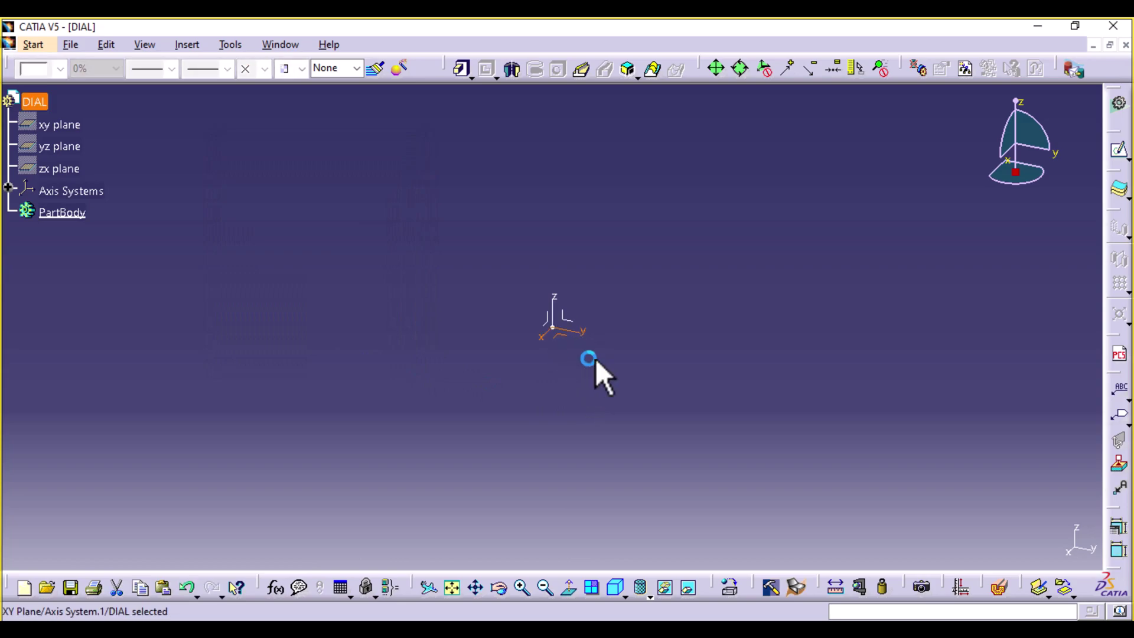
click(1126, 159)
click(1094, 169)
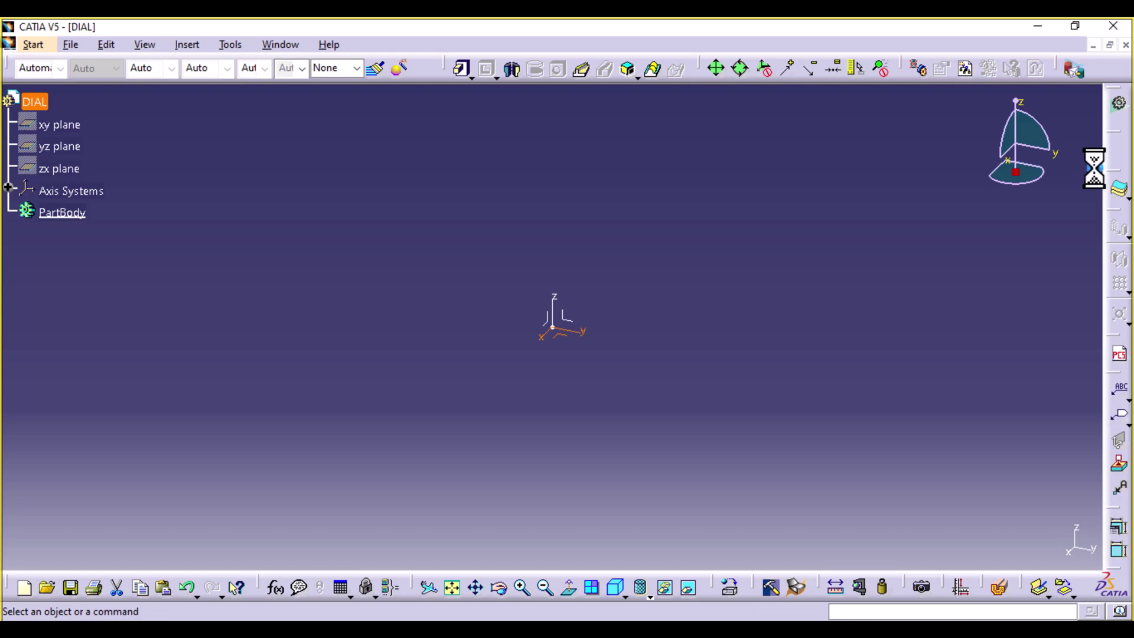
click(1120, 302)
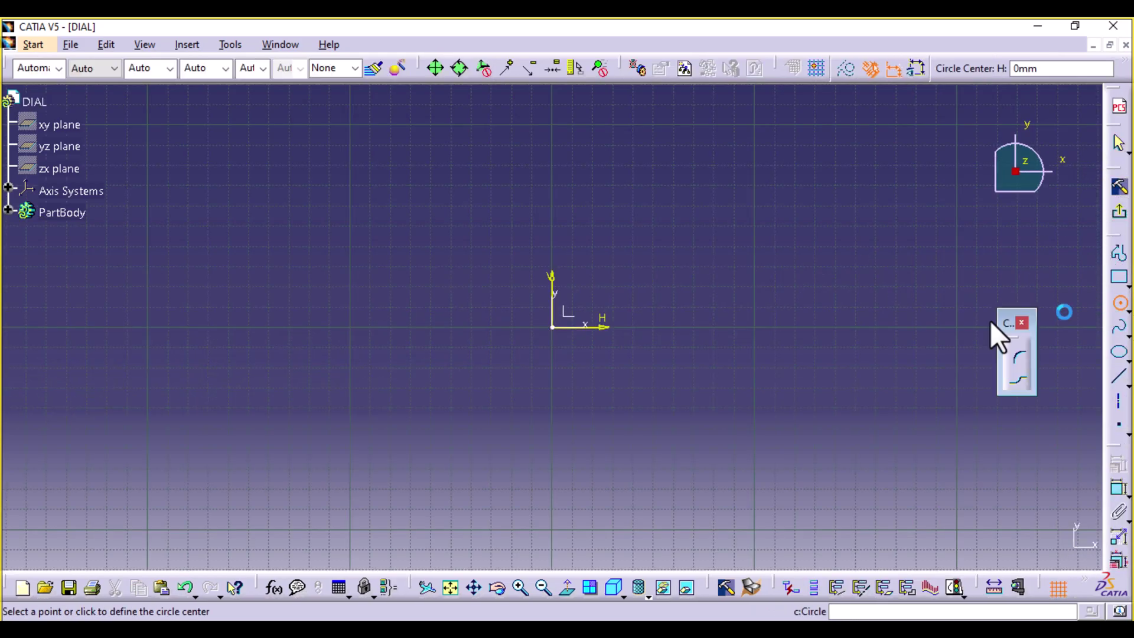
click(551, 328)
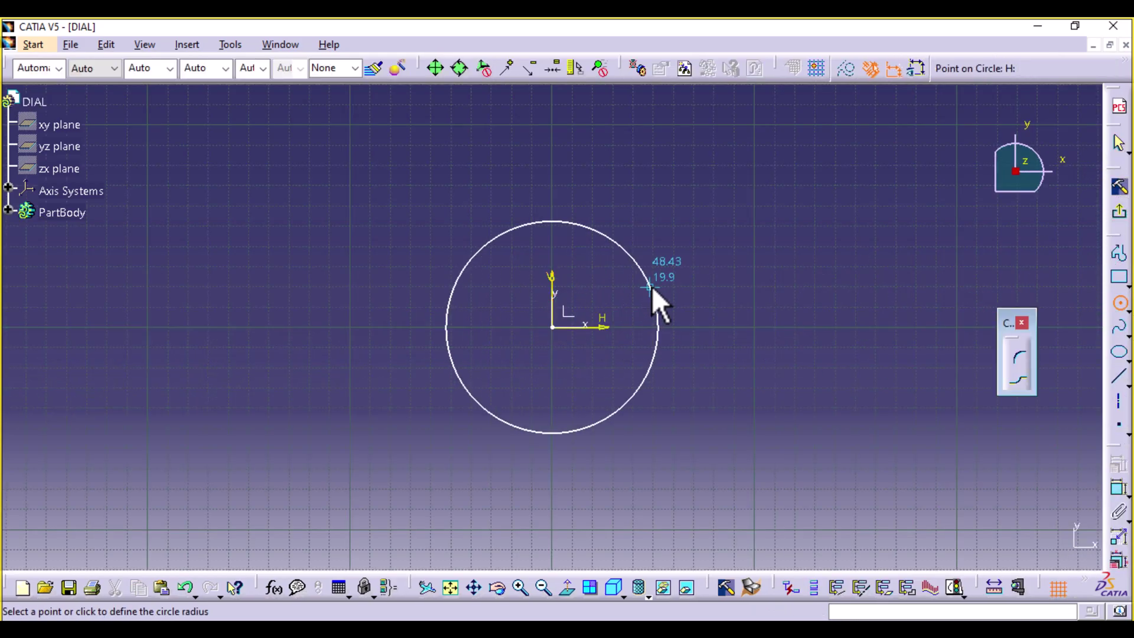
click(640, 303)
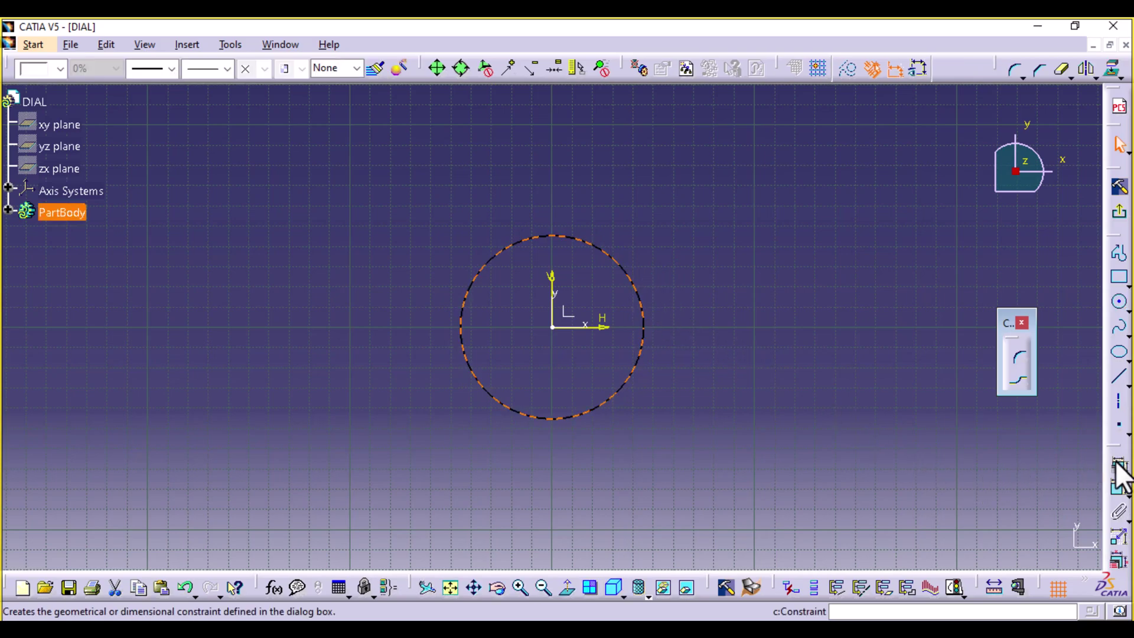
Constrain the circle's diameter to 34 and exit the sketch.
click(1119, 489)
click(590, 186)
double_click(590, 185)
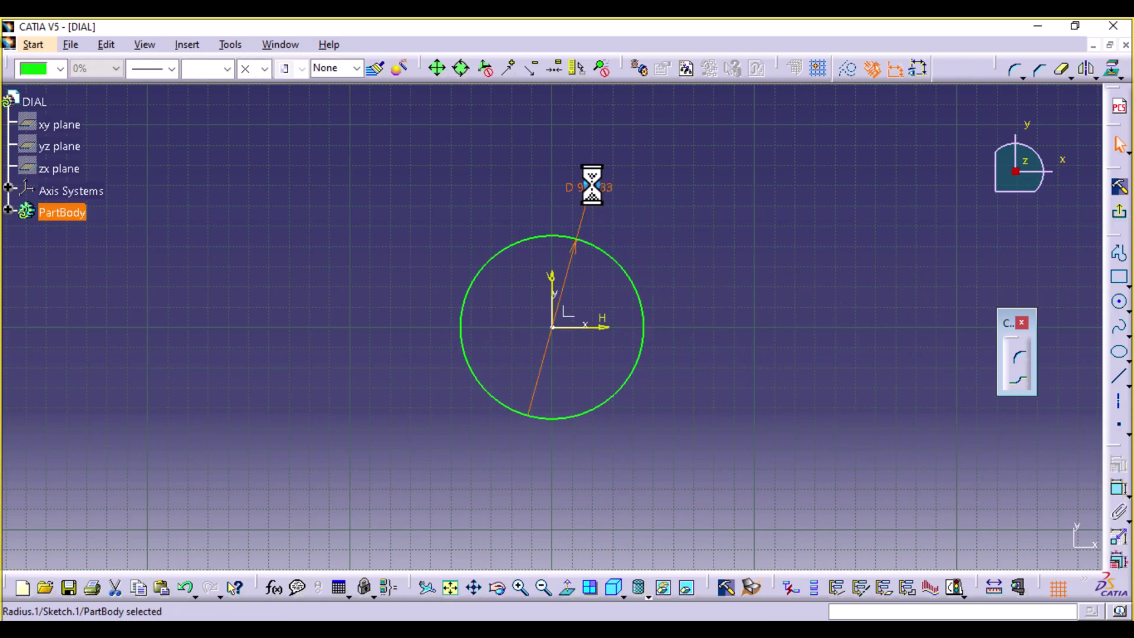
text(34)
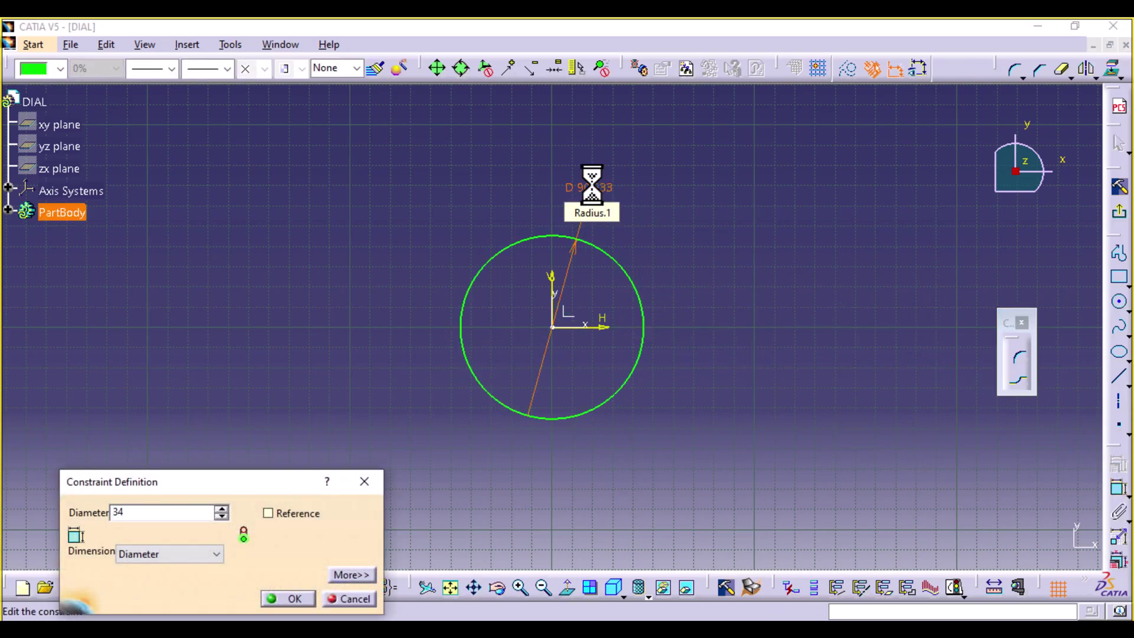
key(Return)
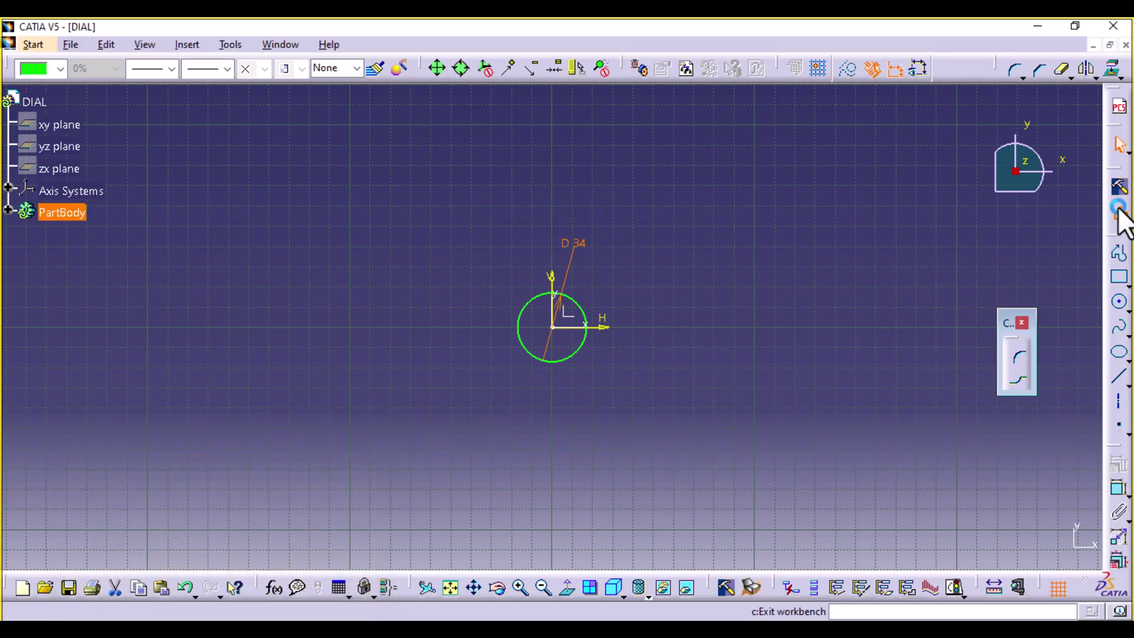
click(1119, 208)
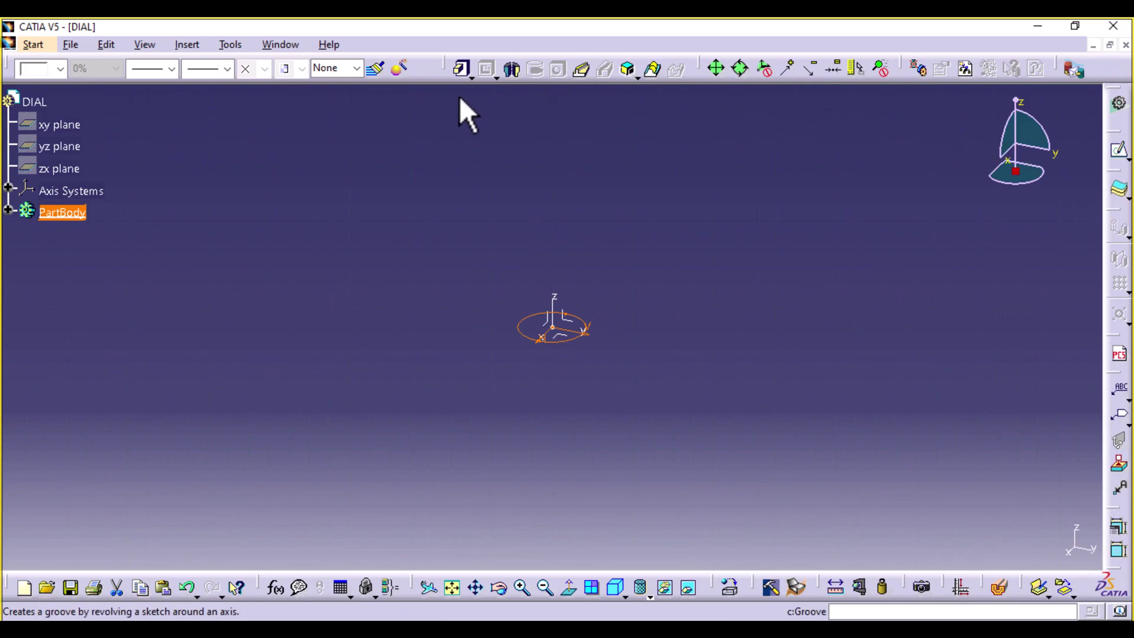
Pad Sketch.1 to a length of 4.3 mm and zoom in on the disc.
click(462, 71)
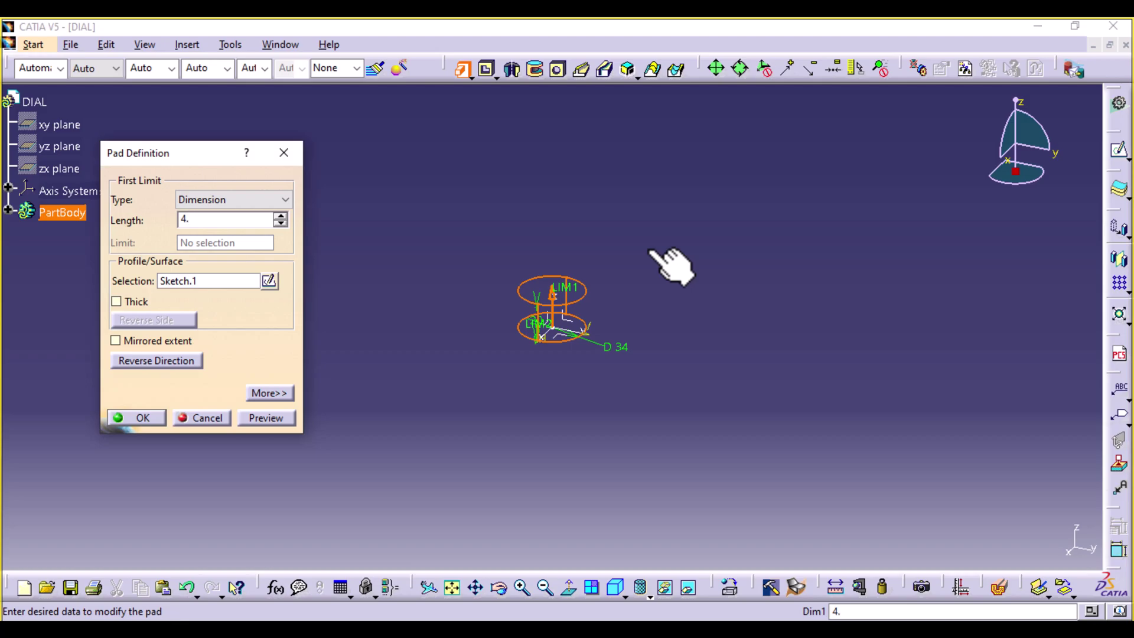
text(4.3)
key(Return)
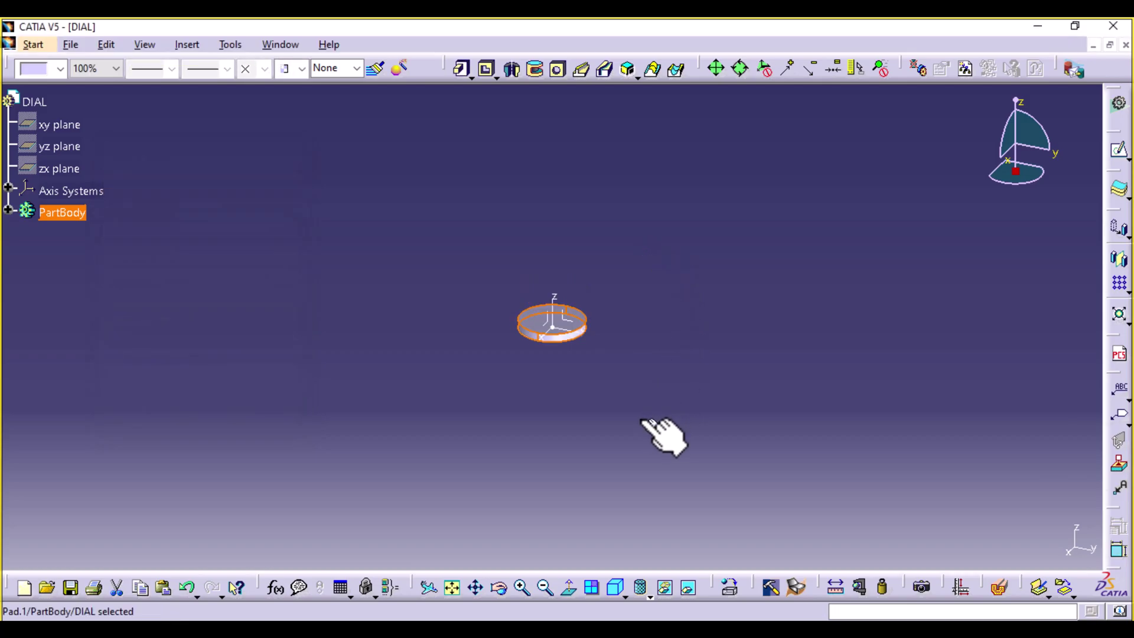
middle_drag(641, 415, 628, 216)
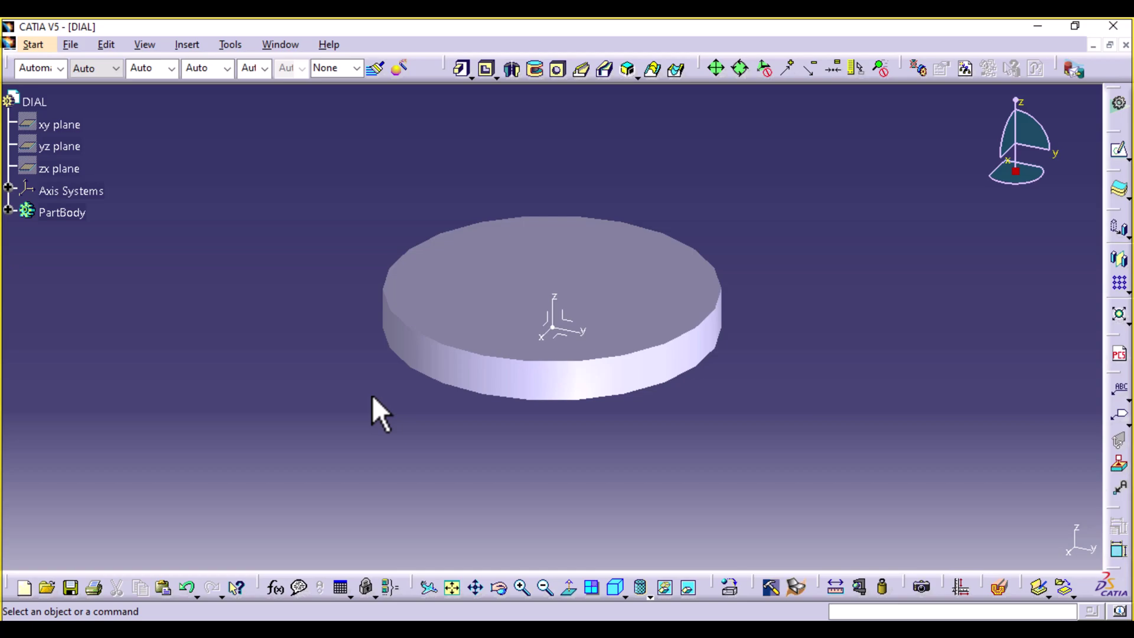
Start a new sketch on the axis system, zoomed toward the disc's edge.
click(553, 321)
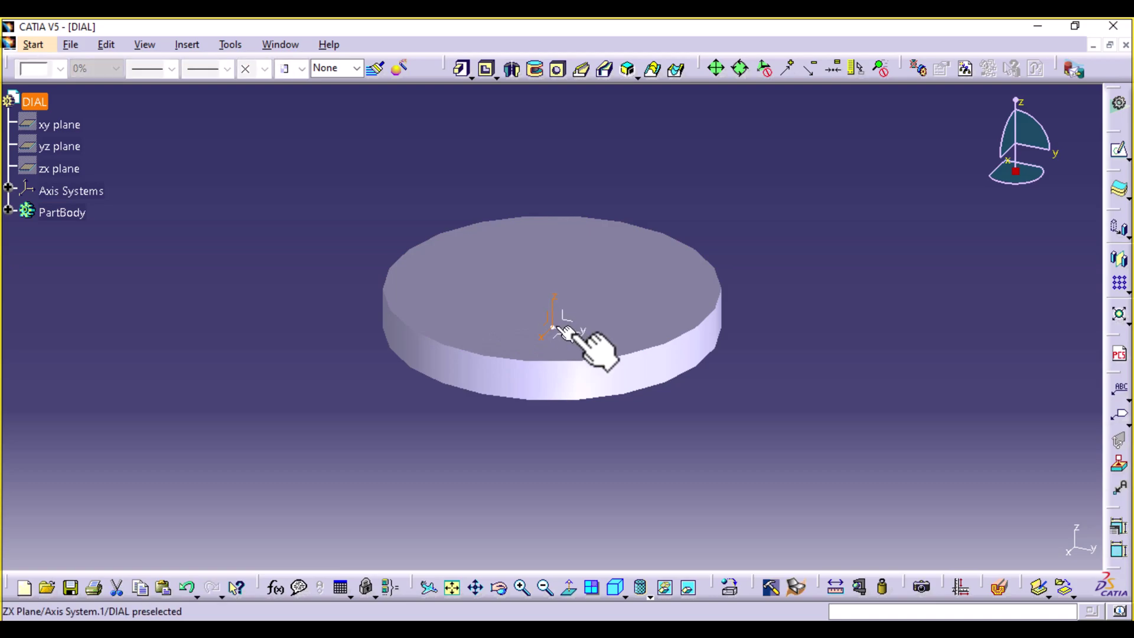
click(1119, 148)
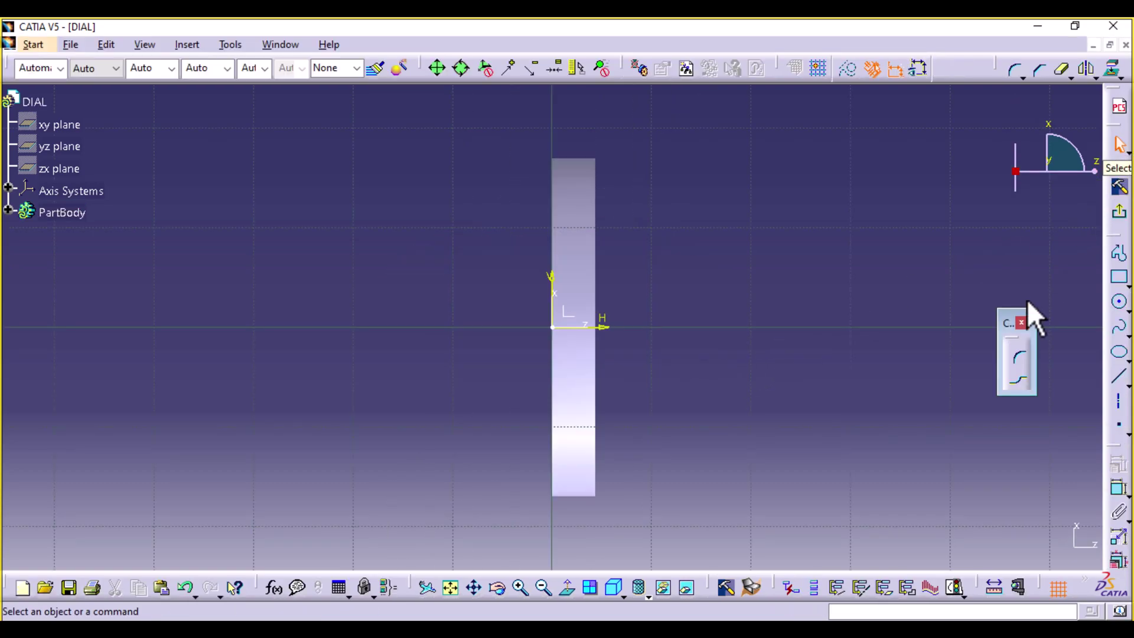
mouse_move(781, 437)
middle_down()
mouse_move(762, 392)
mouse_move(548, 392)
middle_up()
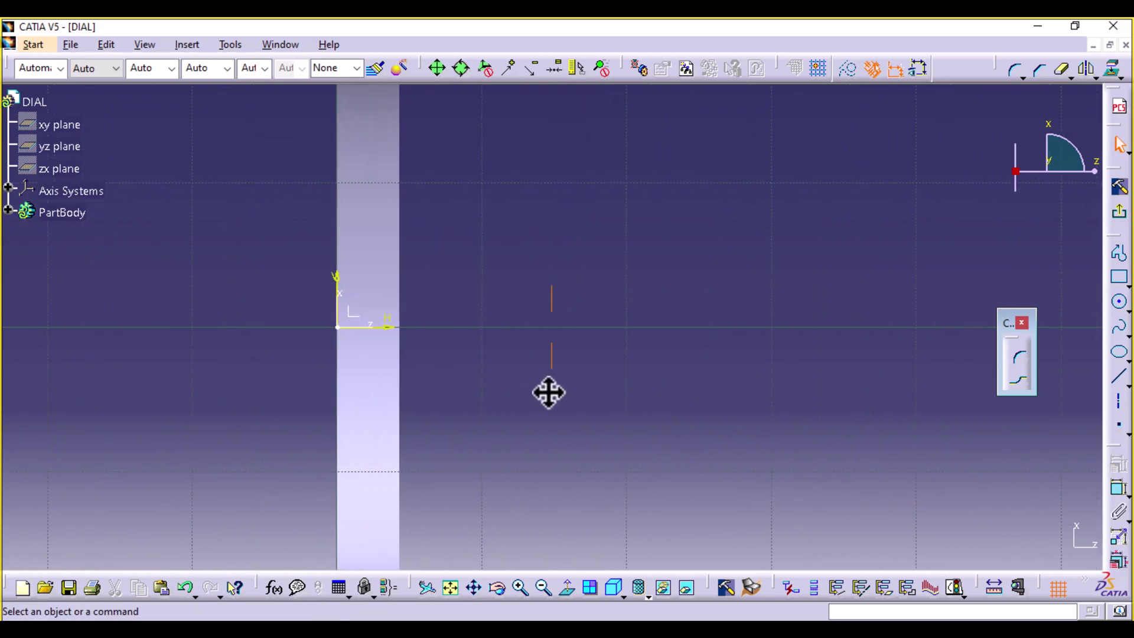
Draw a closed stepped profile of horizontal and vertical lines beside the disc.
click(1119, 254)
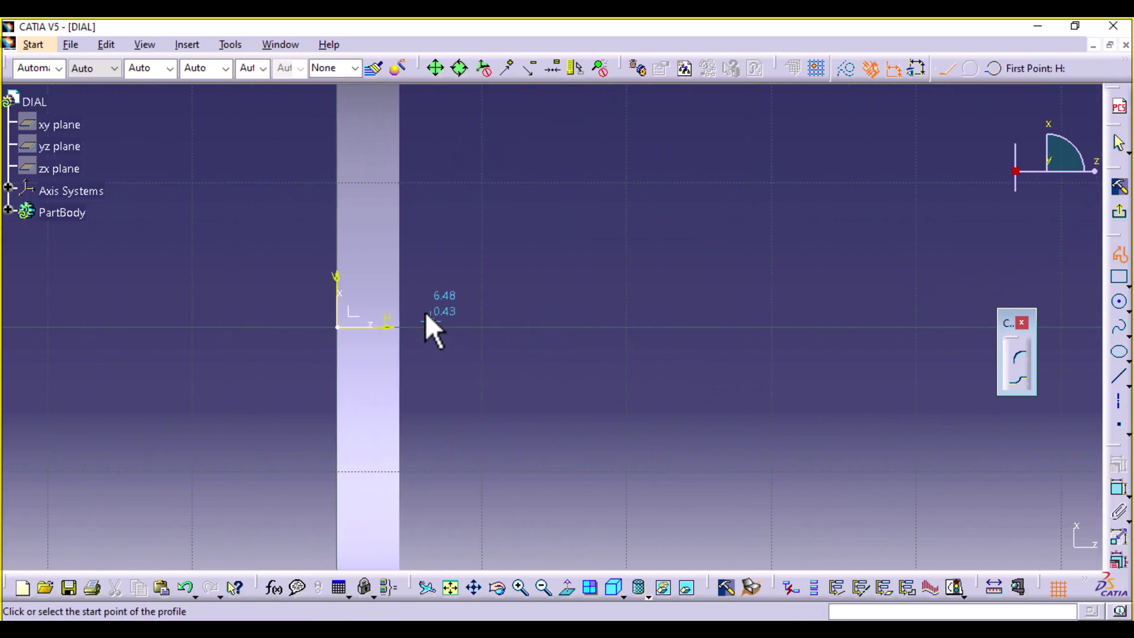
click(408, 326)
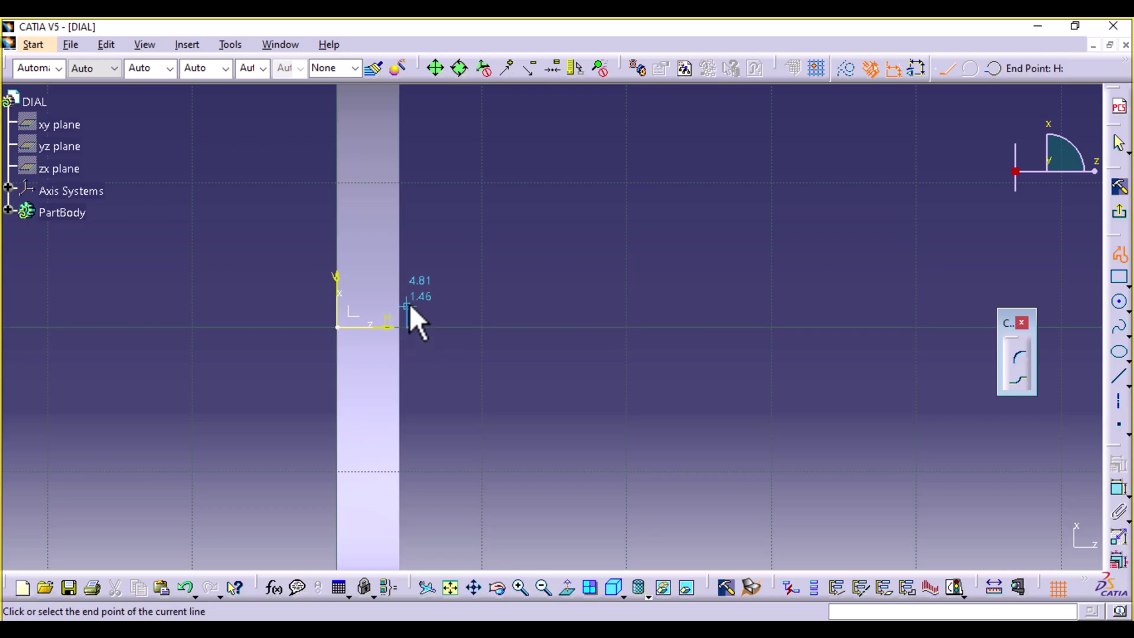
click(422, 307)
click(436, 308)
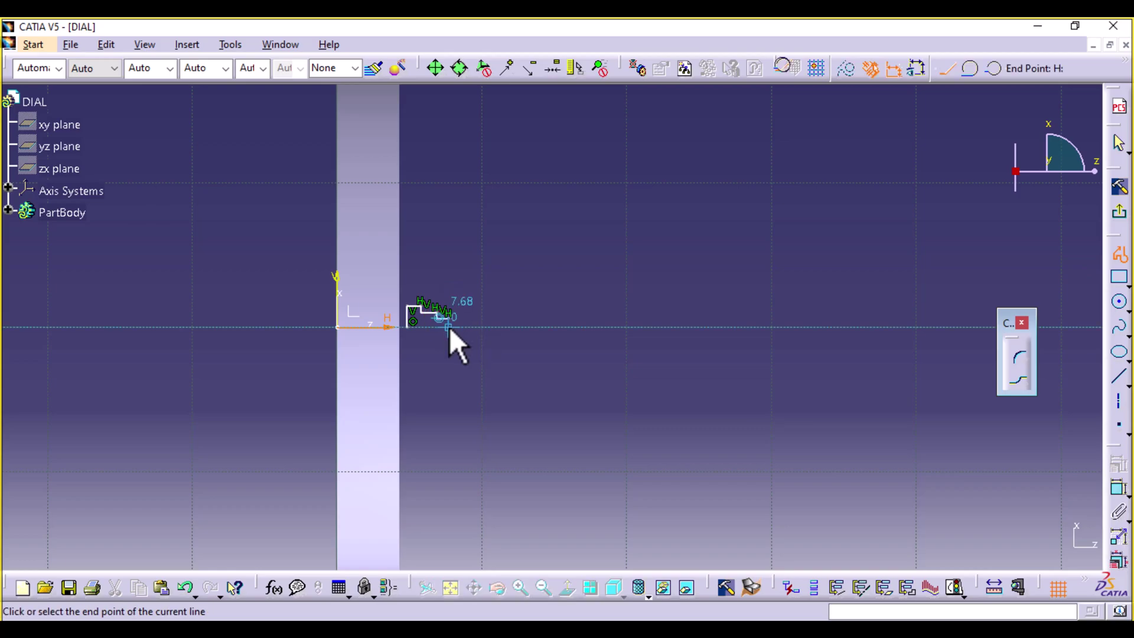
click(449, 327)
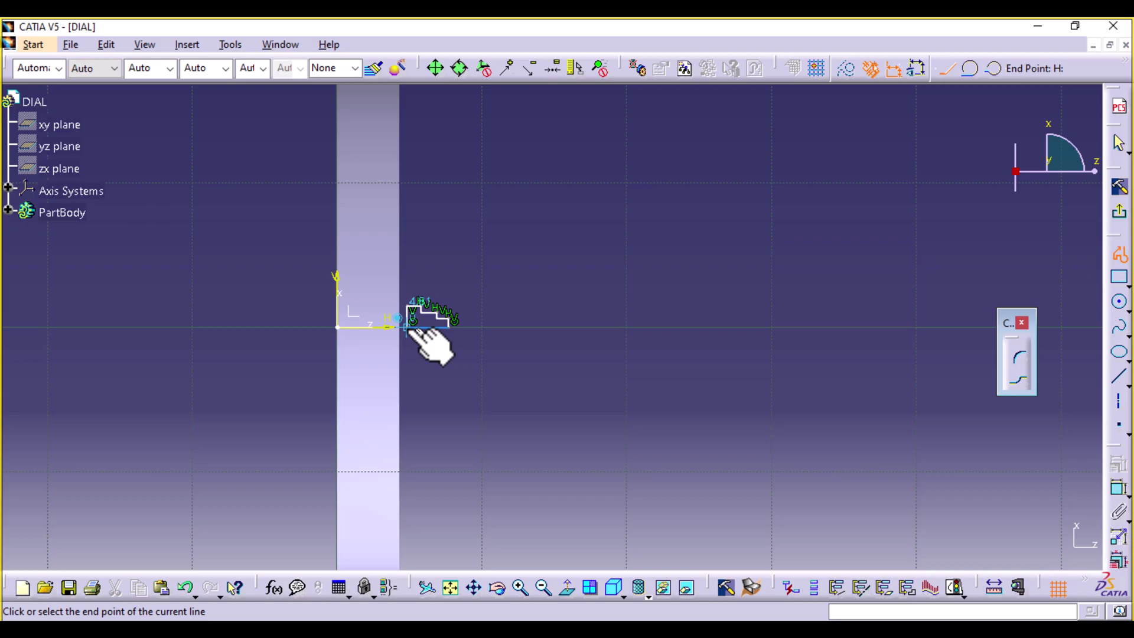
click(408, 328)
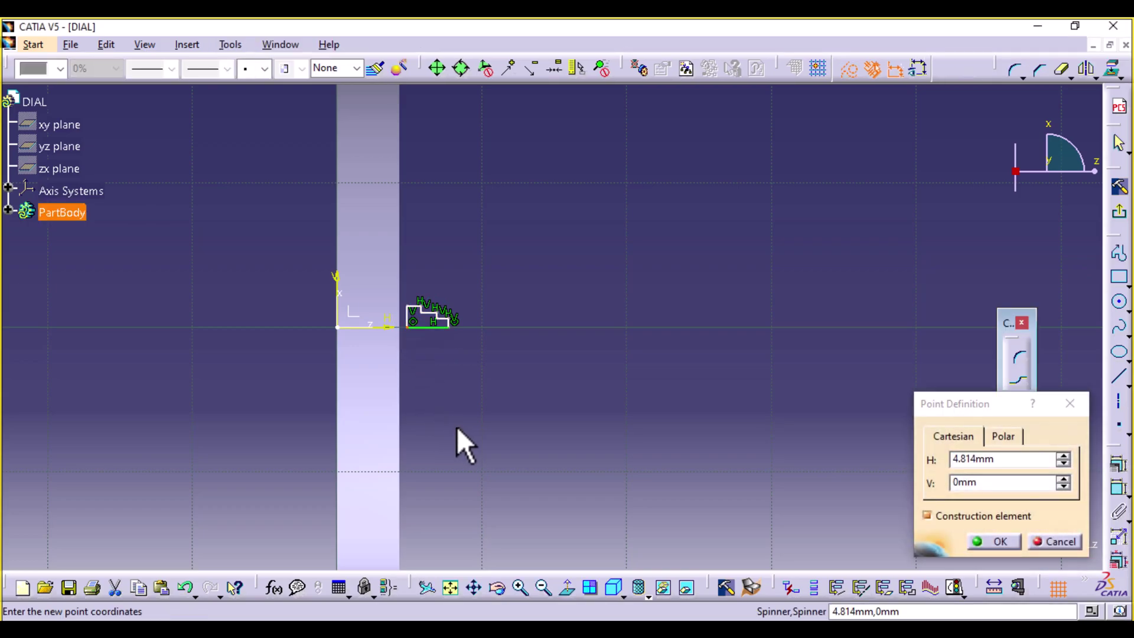
mouse_move(456, 427)
middle_down()
mouse_move(451, 360)
mouse_move(435, 346)
mouse_move(546, 350)
middle_up()
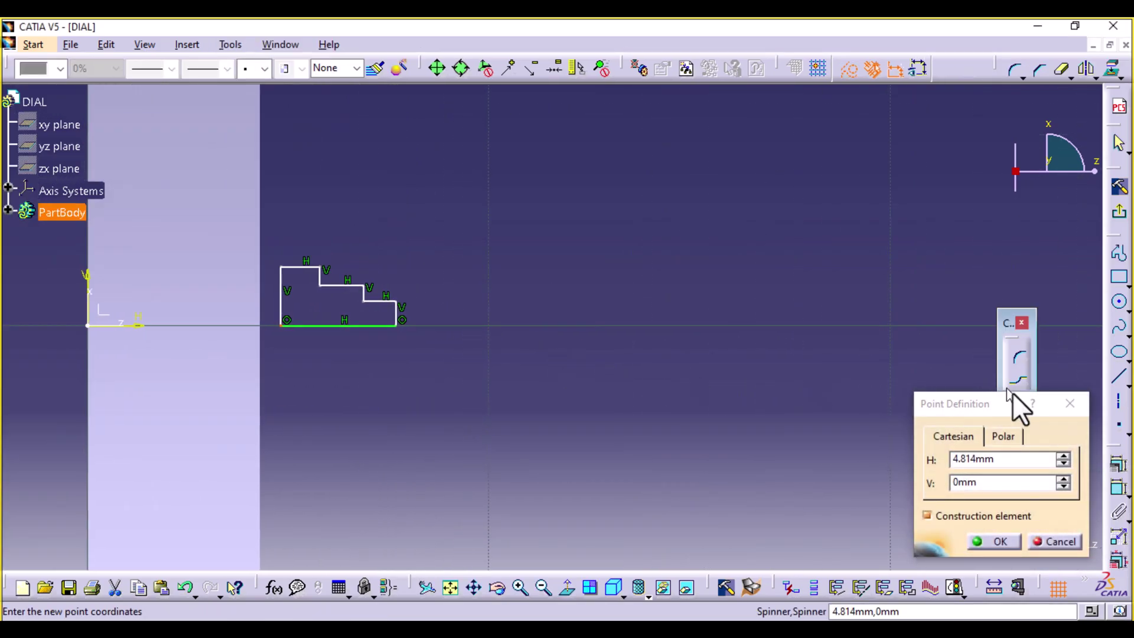
click(1070, 404)
mouse_move(414, 426)
middle_down()
mouse_move(403, 402)
mouse_move(412, 362)
mouse_move(734, 367)
middle_up()
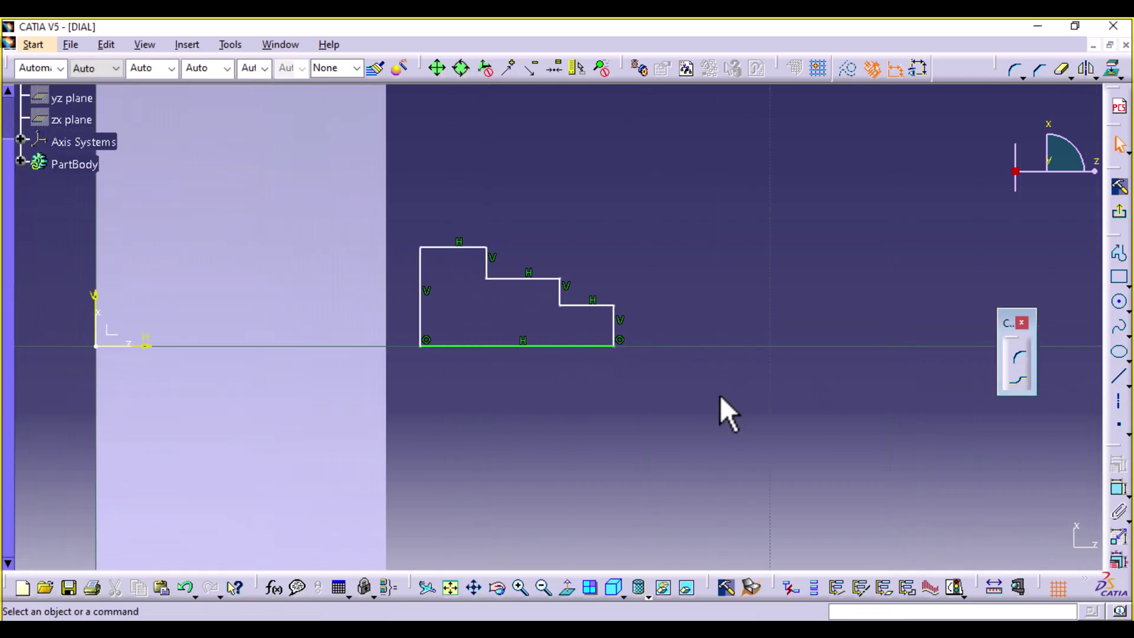
Dimension the three step widths and three riser heights of the profile.
click(1118, 489)
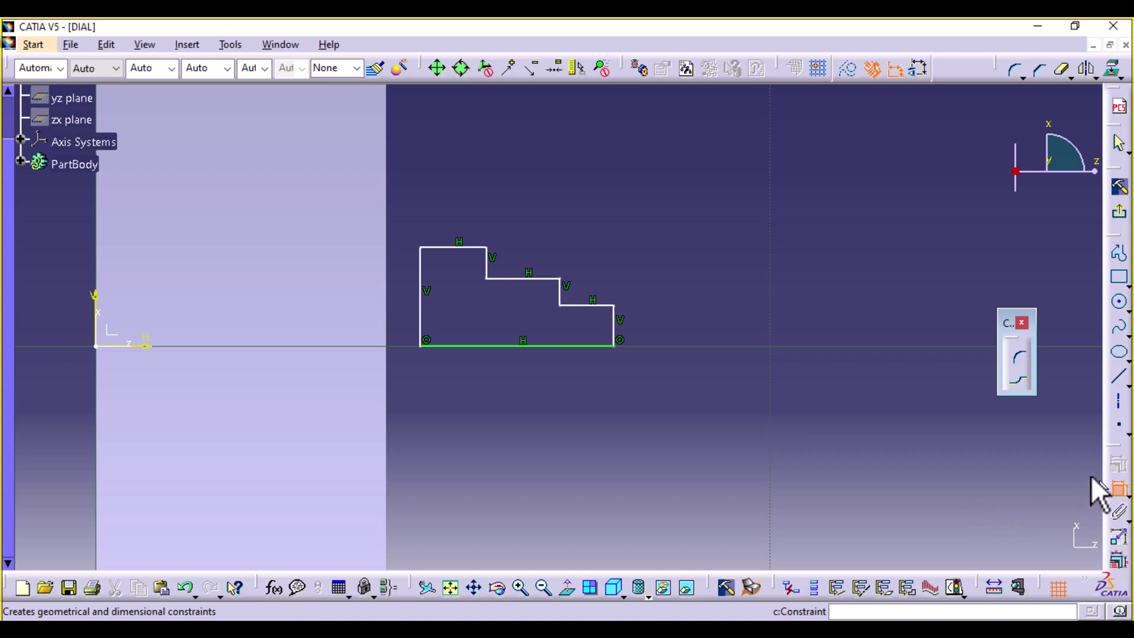
click(456, 248)
click(444, 207)
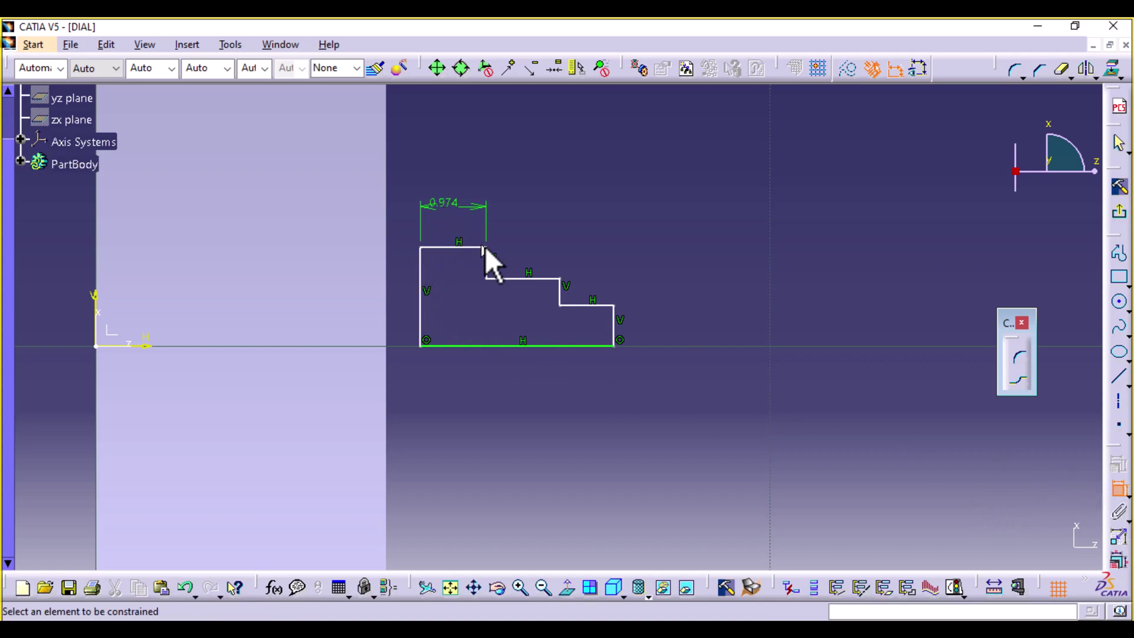
click(528, 278)
click(525, 229)
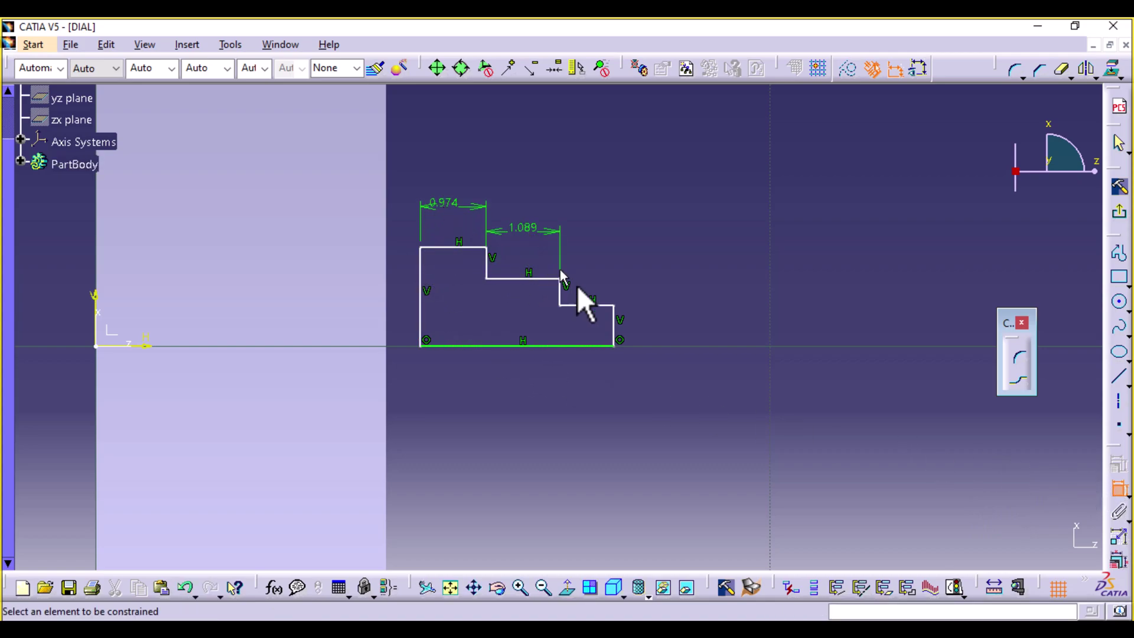
click(591, 306)
click(598, 255)
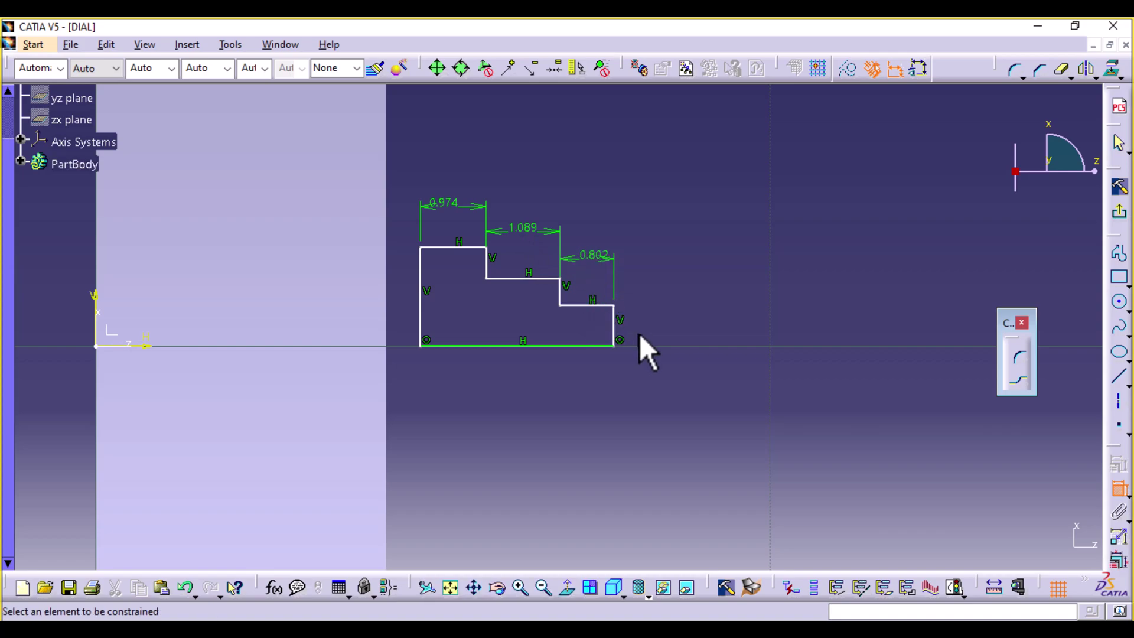
click(614, 334)
click(648, 336)
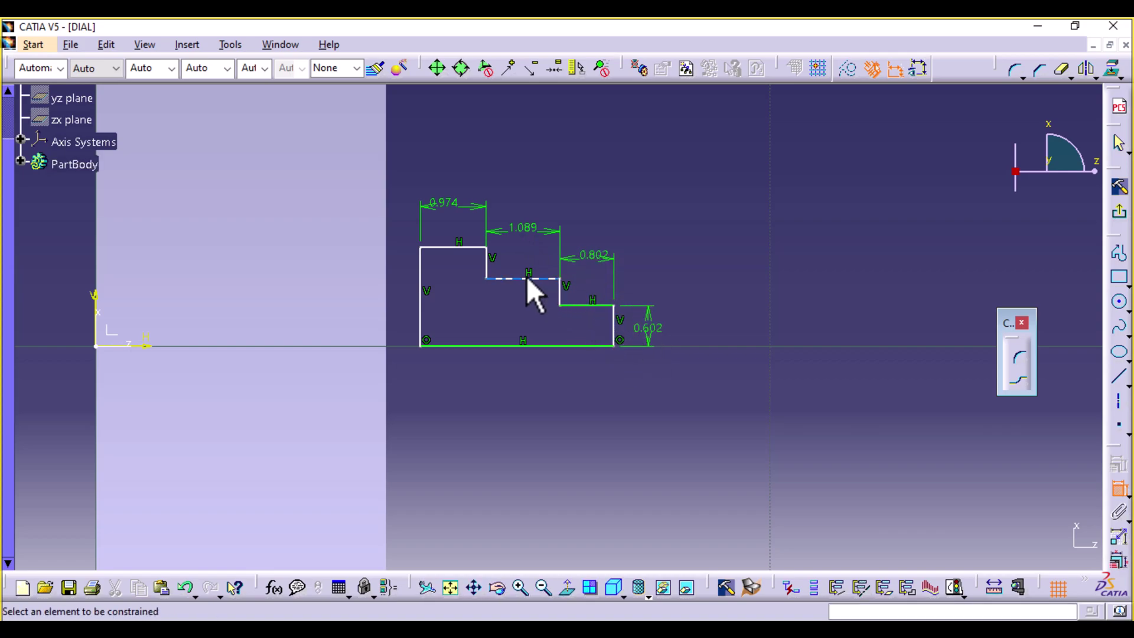
click(561, 291)
click(579, 289)
click(490, 263)
click(509, 263)
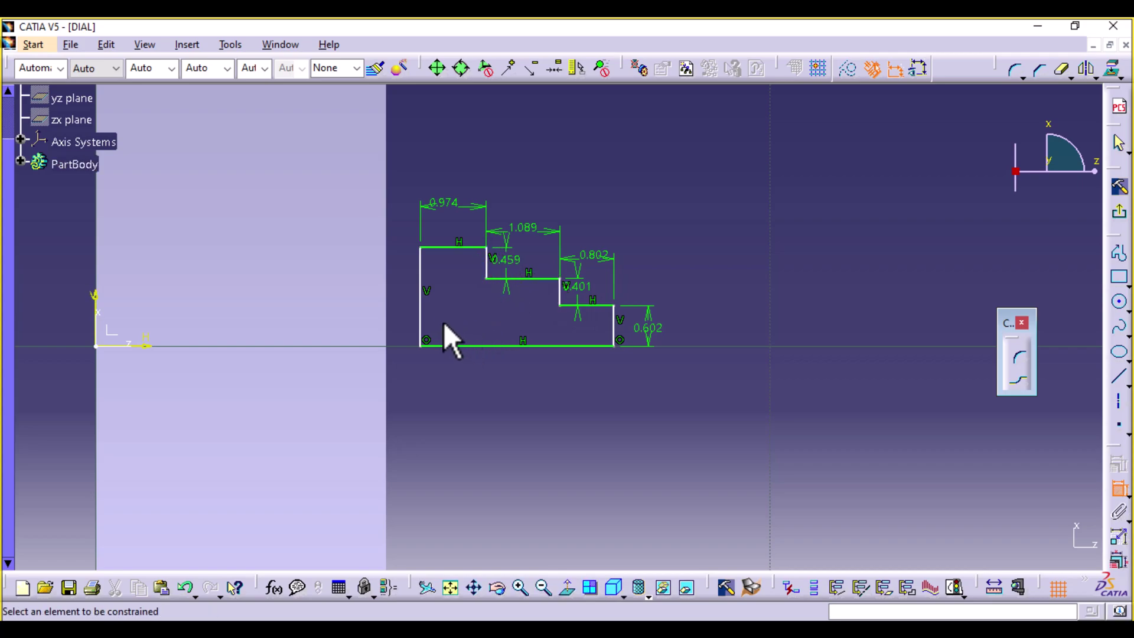
Make the profile's left edge coincident with the vertical axis.
click(420, 308)
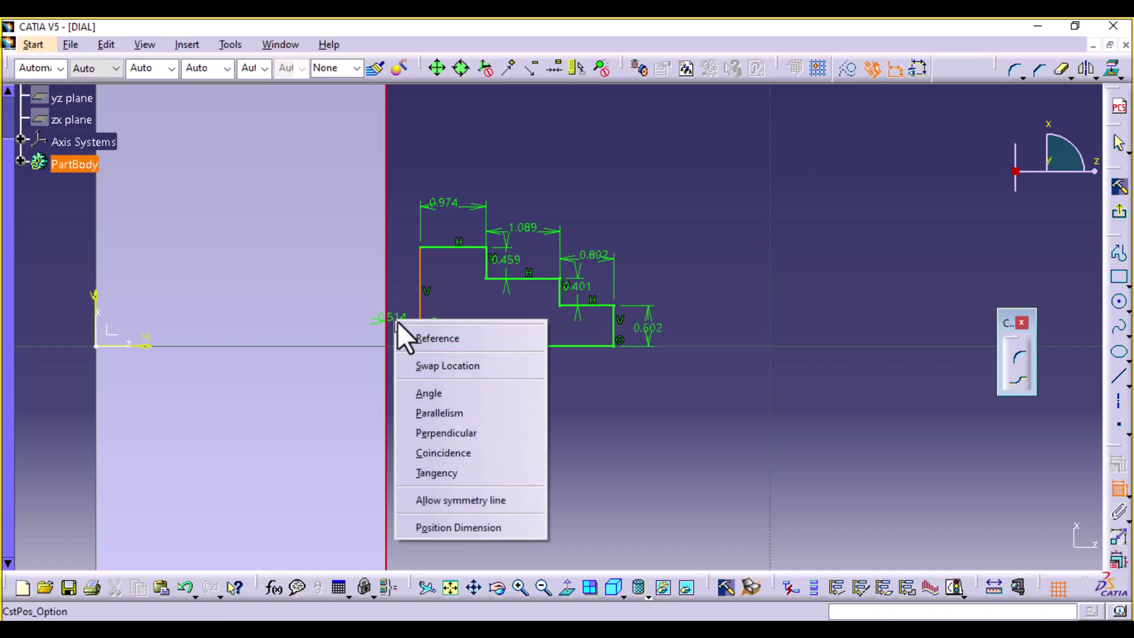
right_click(395, 318)
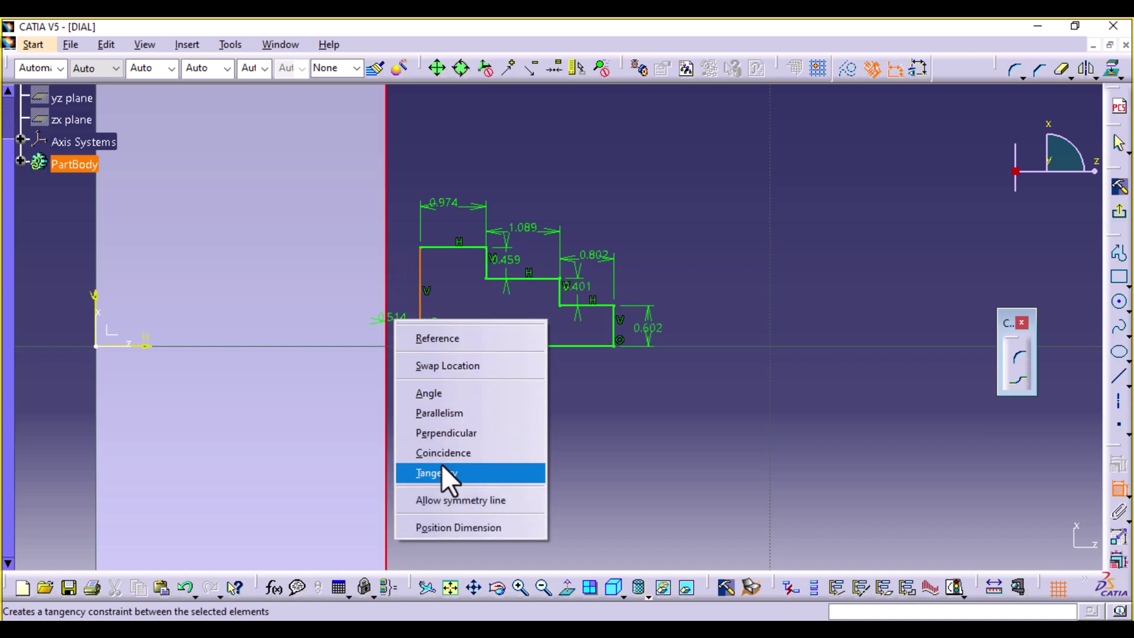
click(443, 452)
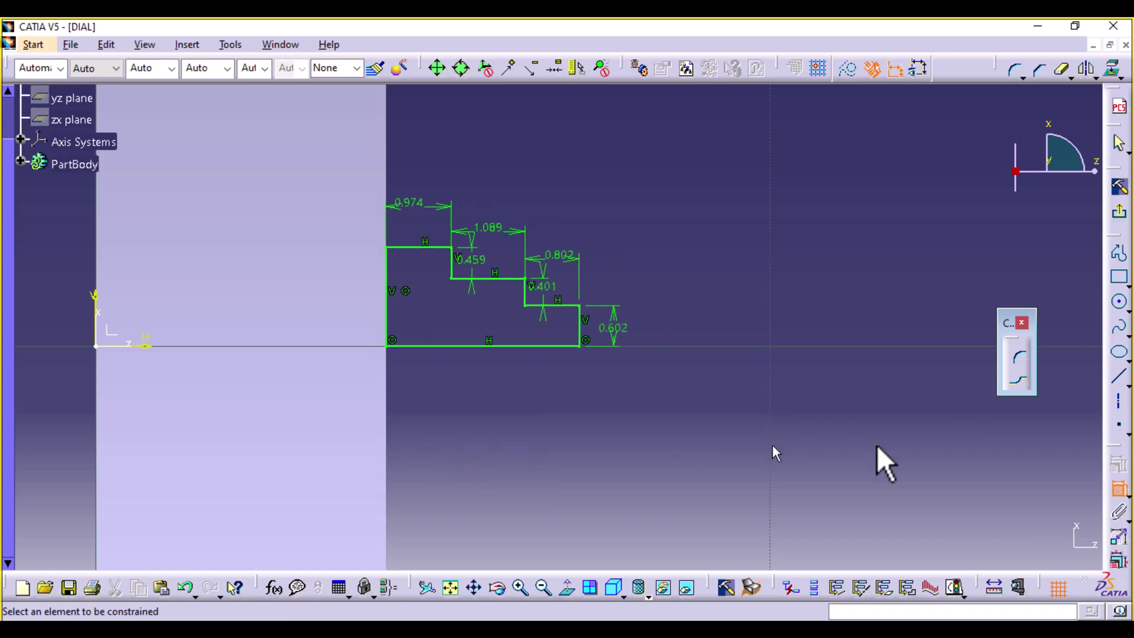
click(1122, 496)
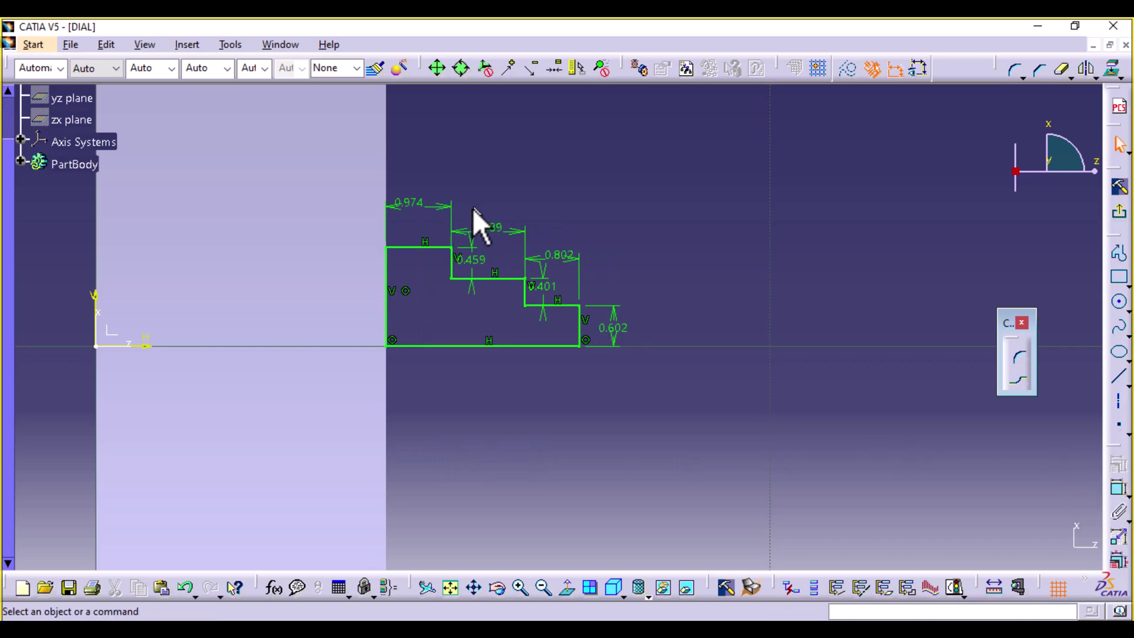
Set all three step widths to 0.4.
double_click(420, 208)
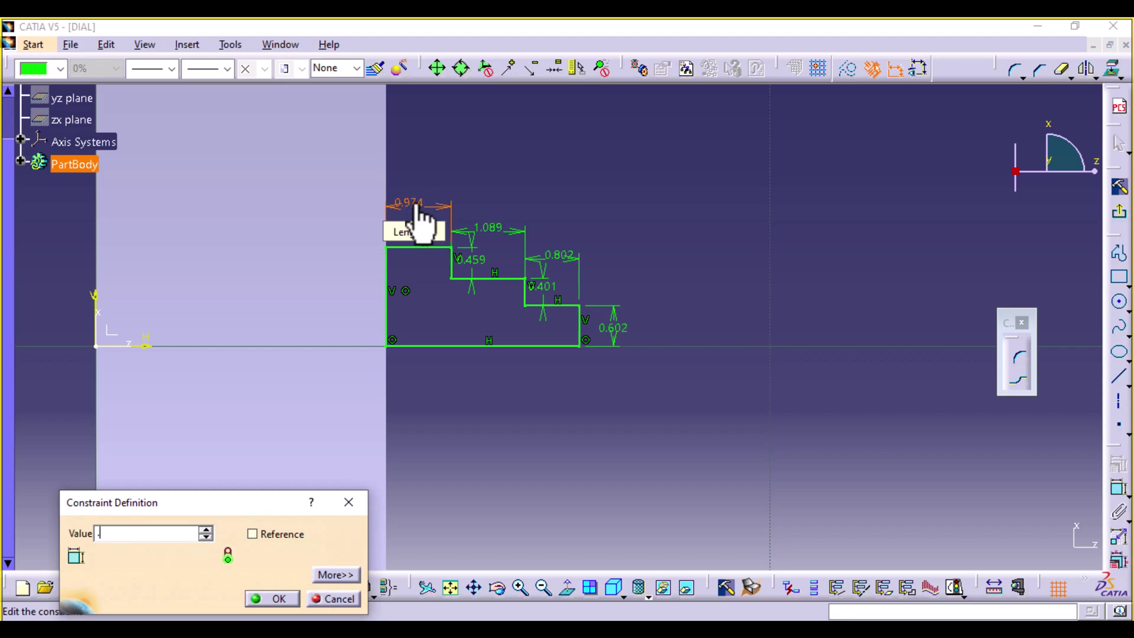
key(Return)
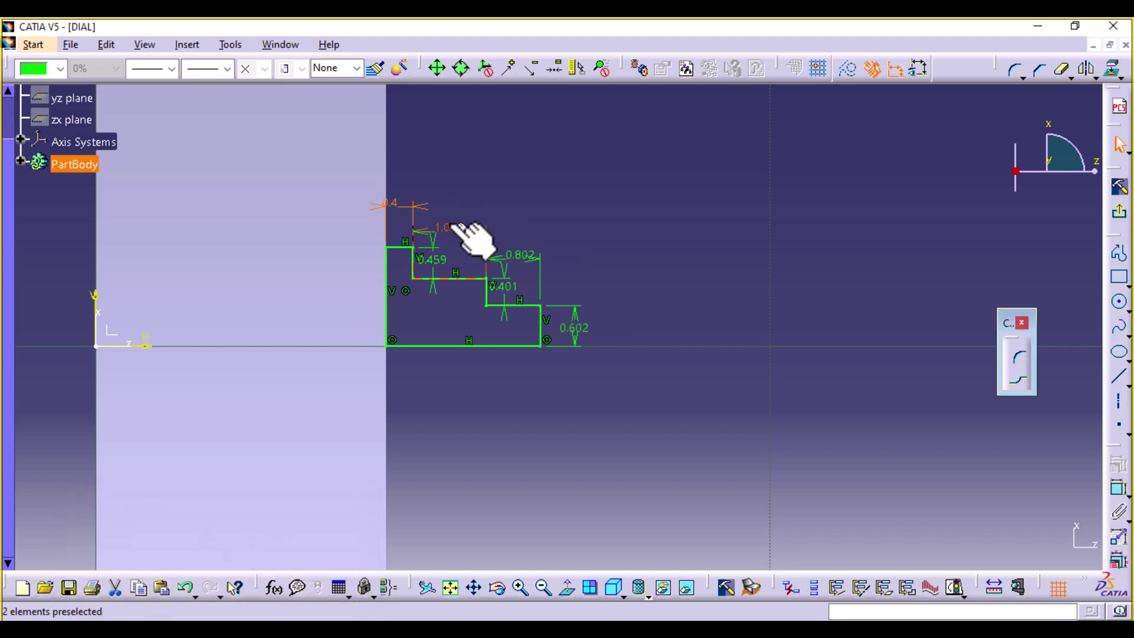
double_click(450, 227)
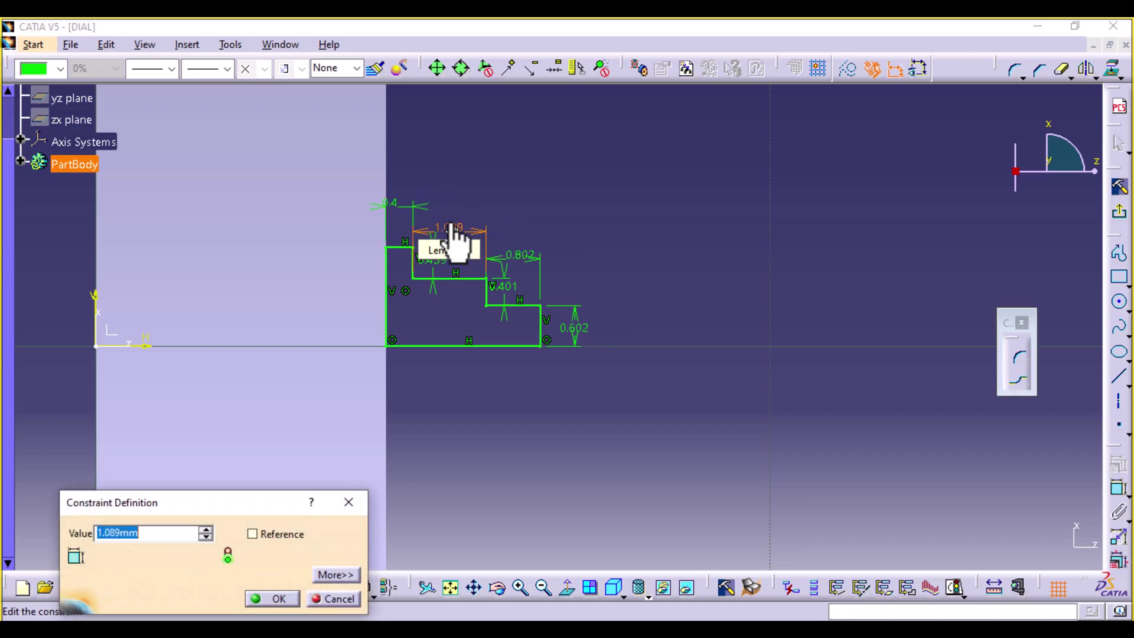
key(Return)
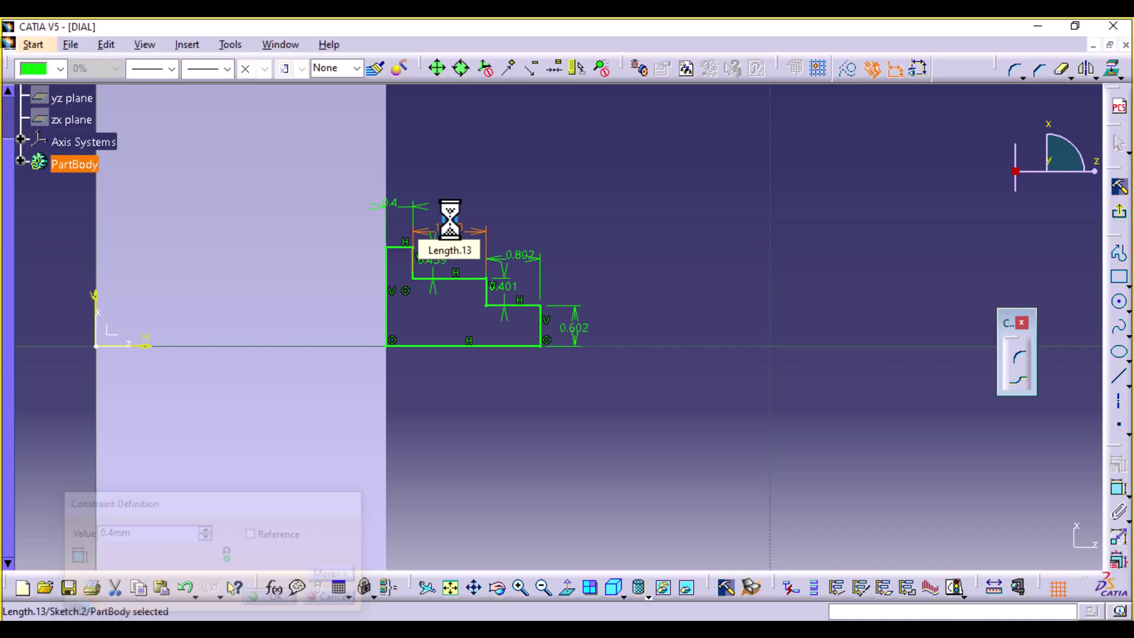
double_click(480, 257)
text(.4)
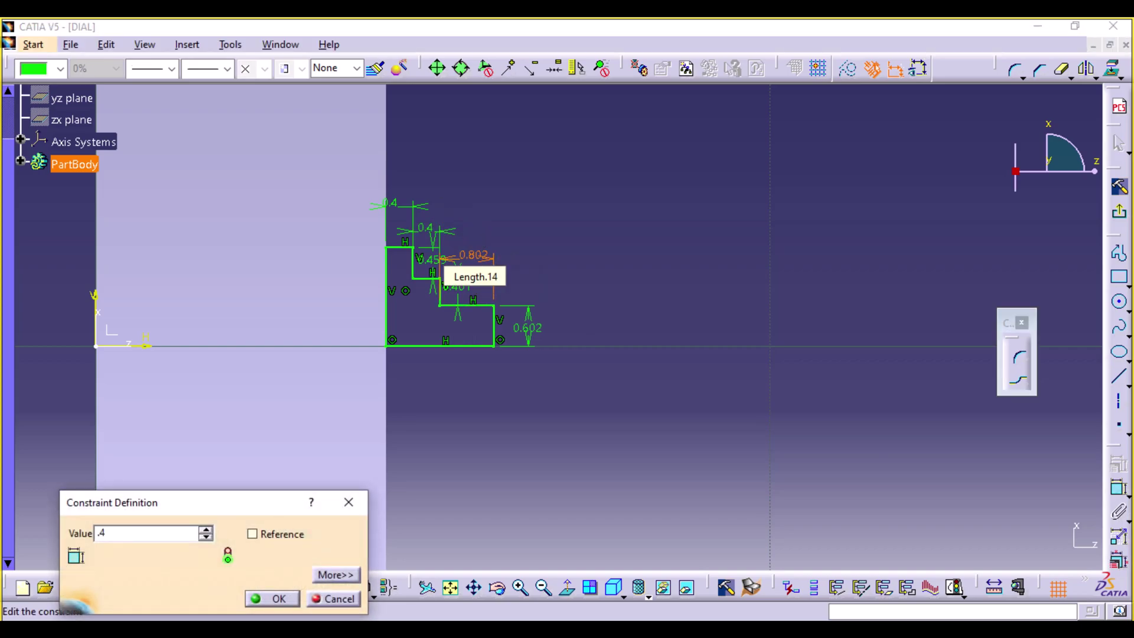
key(Return)
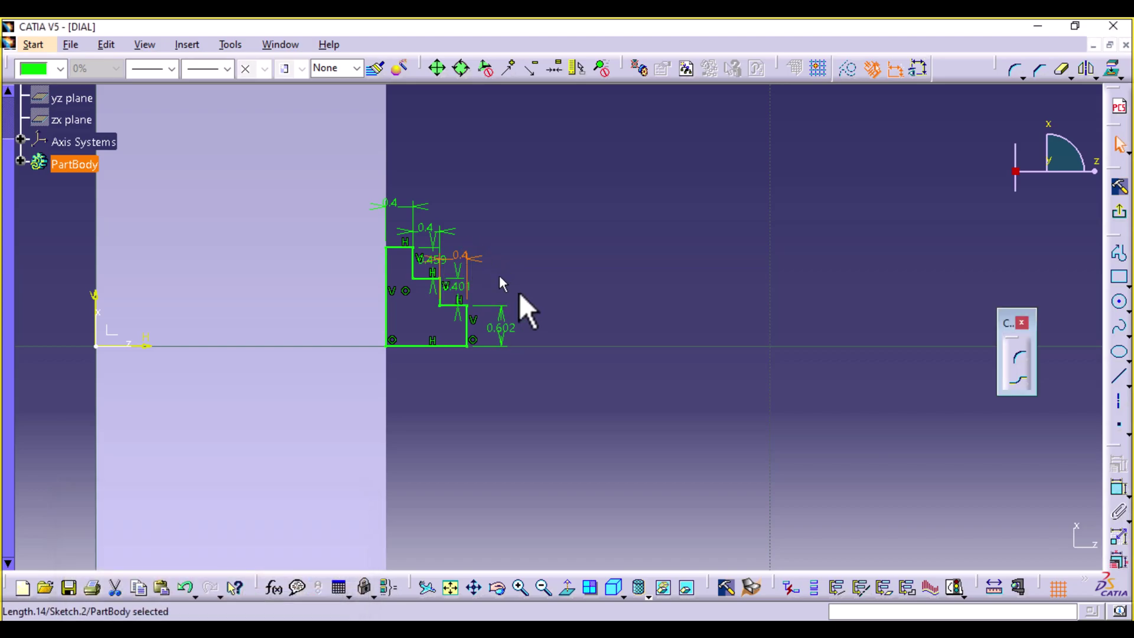
click(582, 354)
Set the riser heights to 0.2, 0.4 and 0.4, then exit the sketch.
mouse_move(529, 431)
middle_down()
mouse_move(512, 260)
mouse_move(534, 370)
middle_up()
double_click(492, 405)
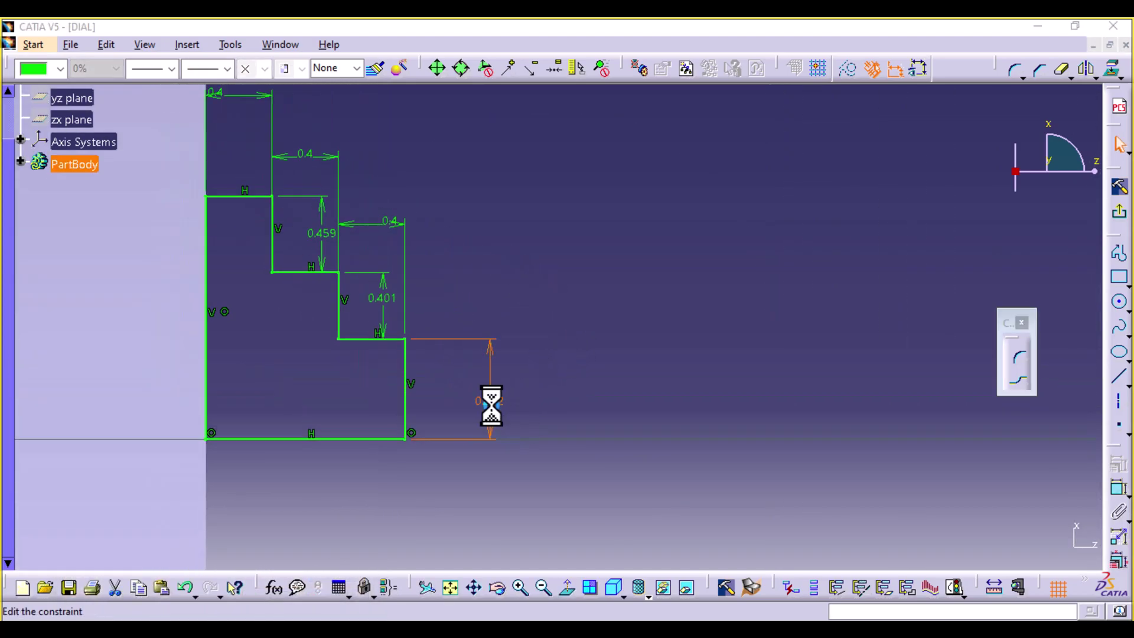
text(.)
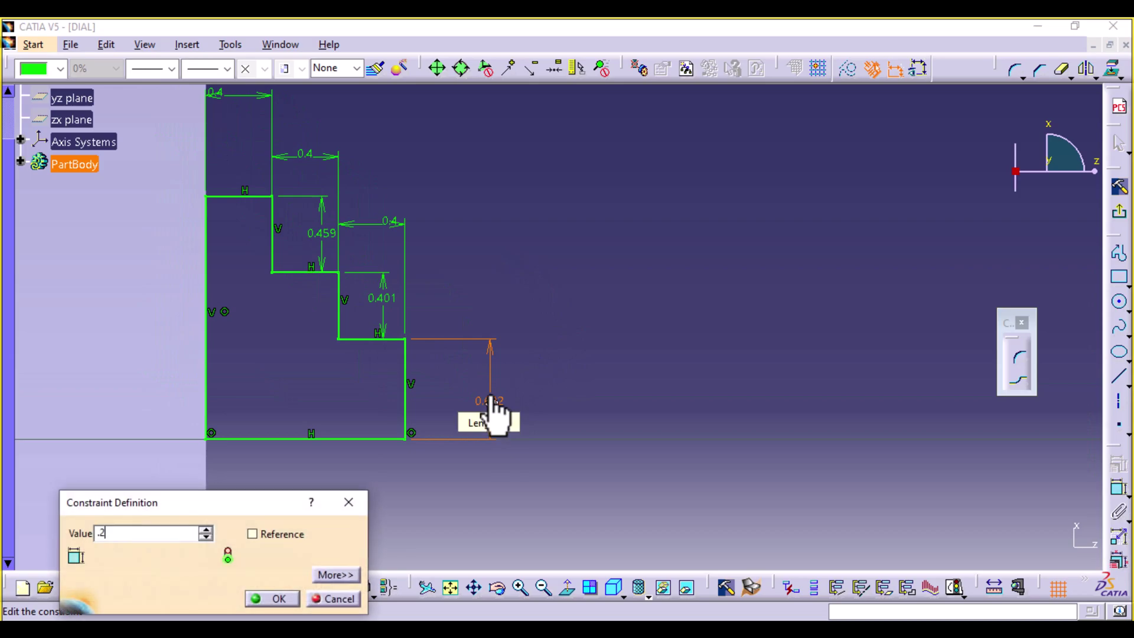
text(2)
key(Return)
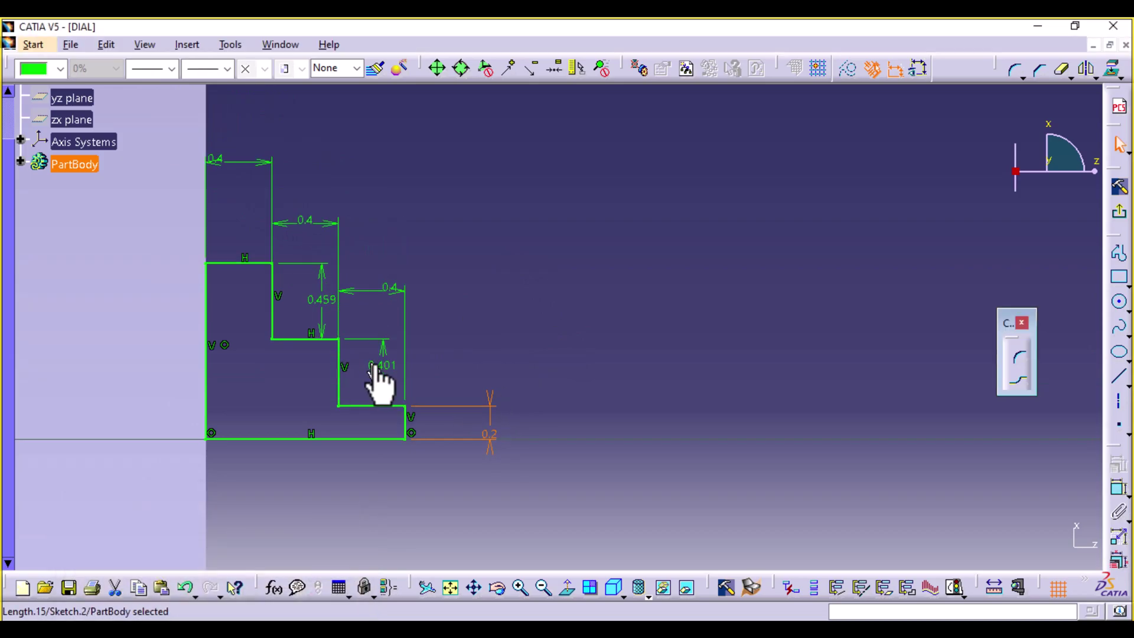
double_click(380, 365)
text(.)
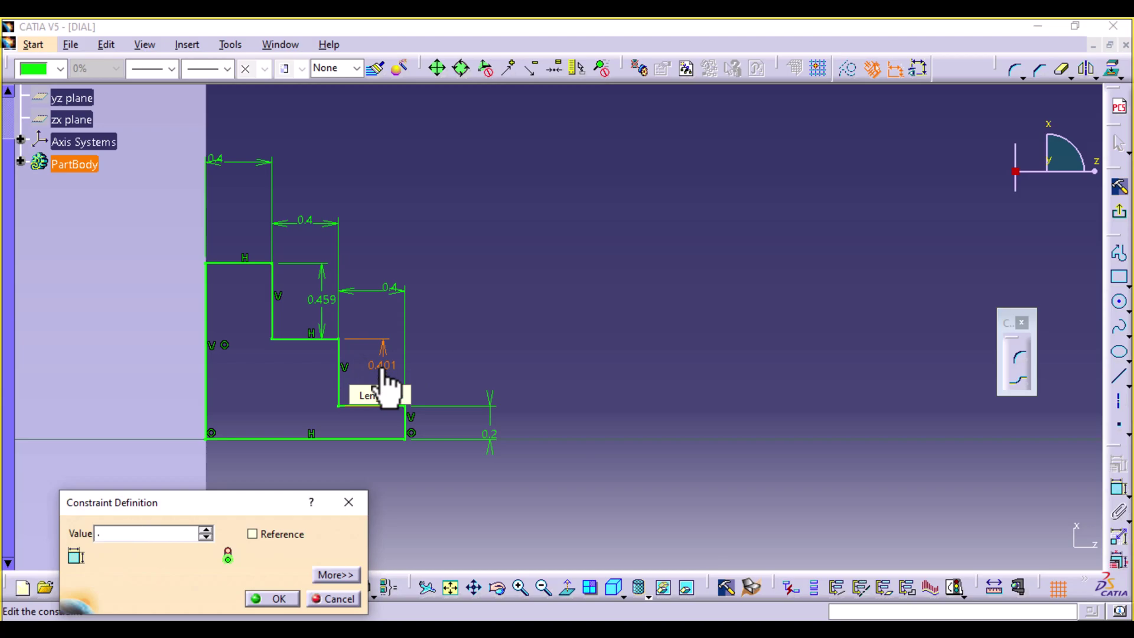
text(4)
key(Return)
double_click(322, 300)
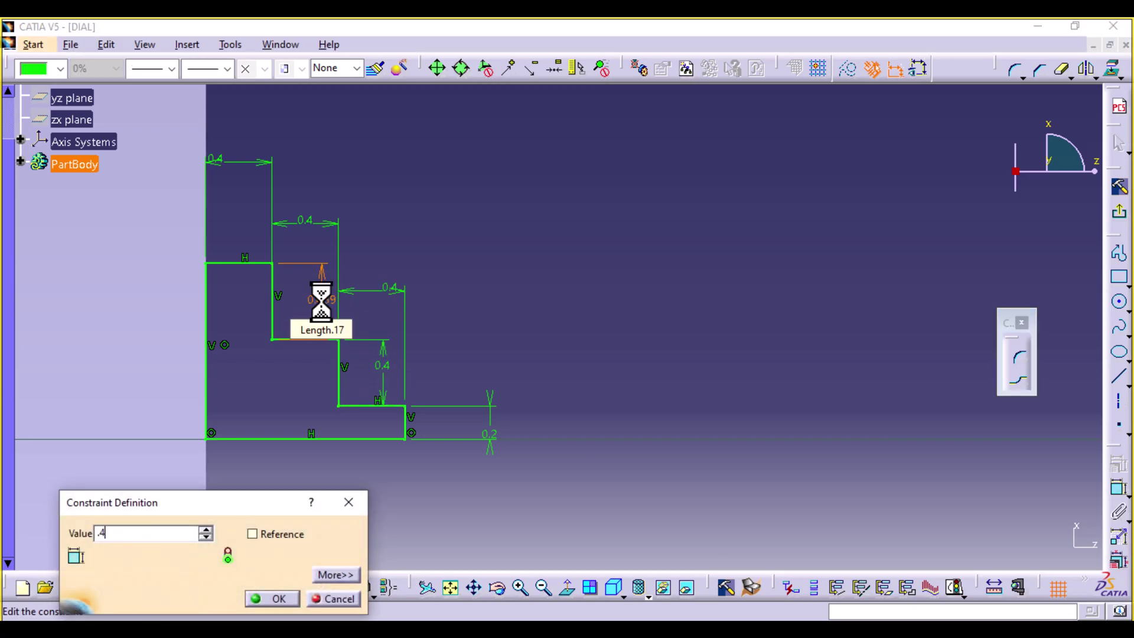
text(.4)
key(Return)
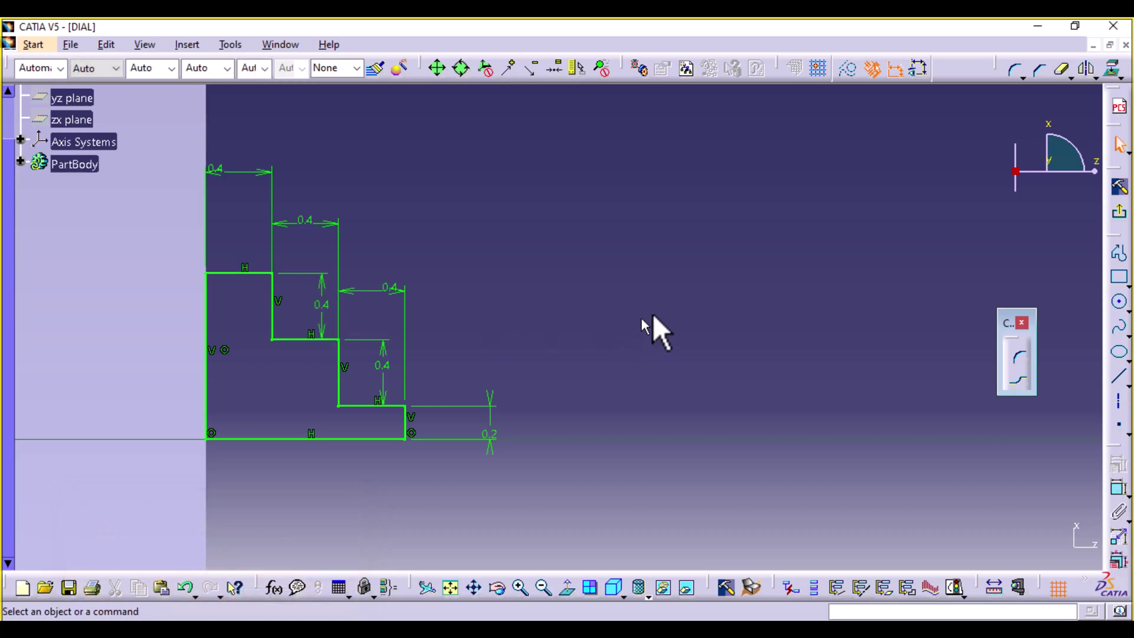
click(1120, 188)
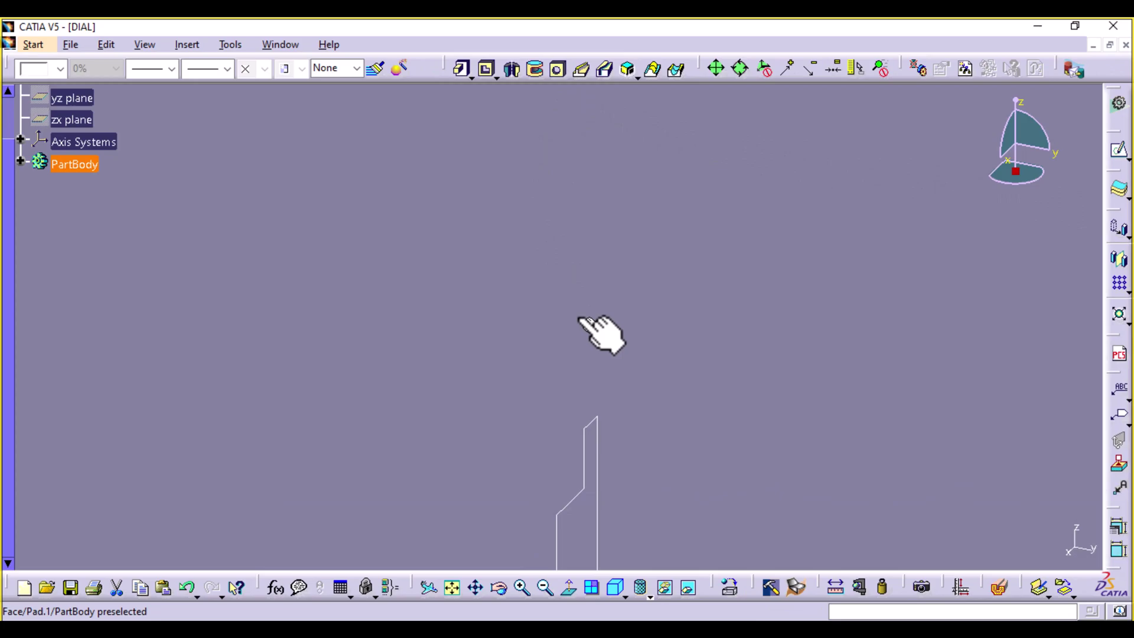
Revolve Sketch.2 a full 360° about the Z axis into Shaft.1.
middle_drag(600, 329, 600, 469)
mouse_move(425, 400)
middle_down()
mouse_move(535, 303)
mouse_move(539, 398)
mouse_move(529, 354)
middle_up()
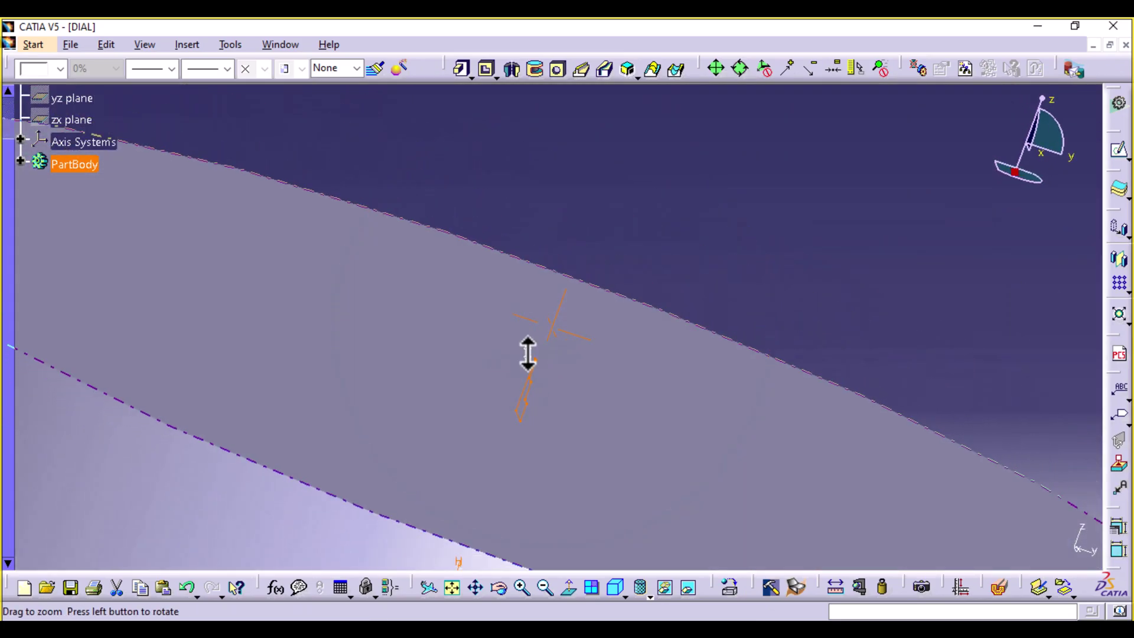
click(513, 70)
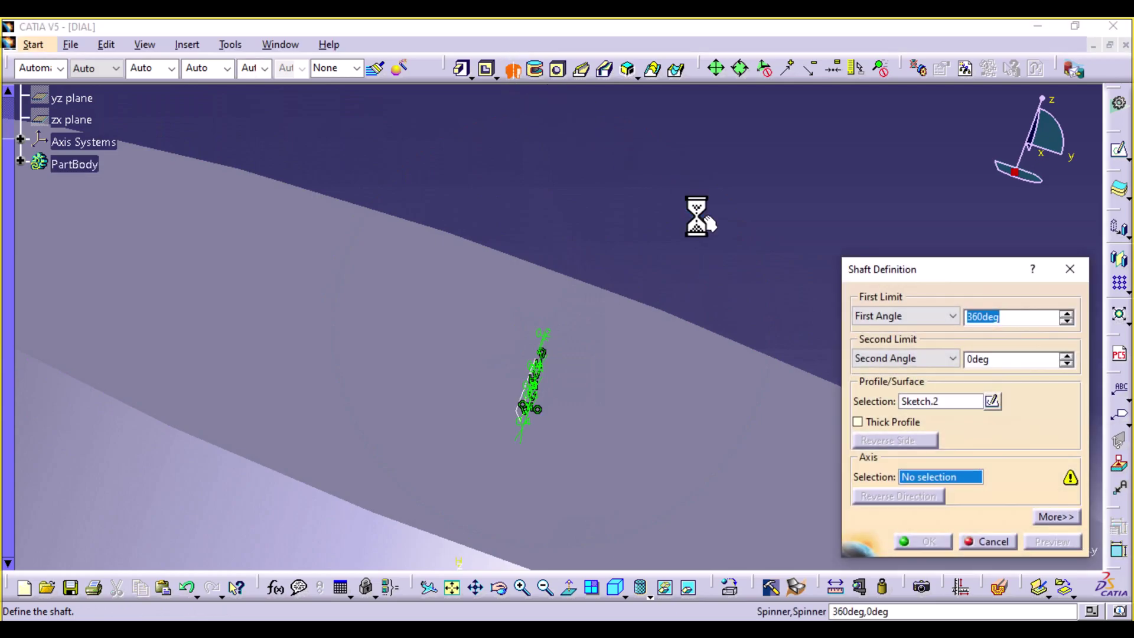
middle_drag(717, 413, 686, 499)
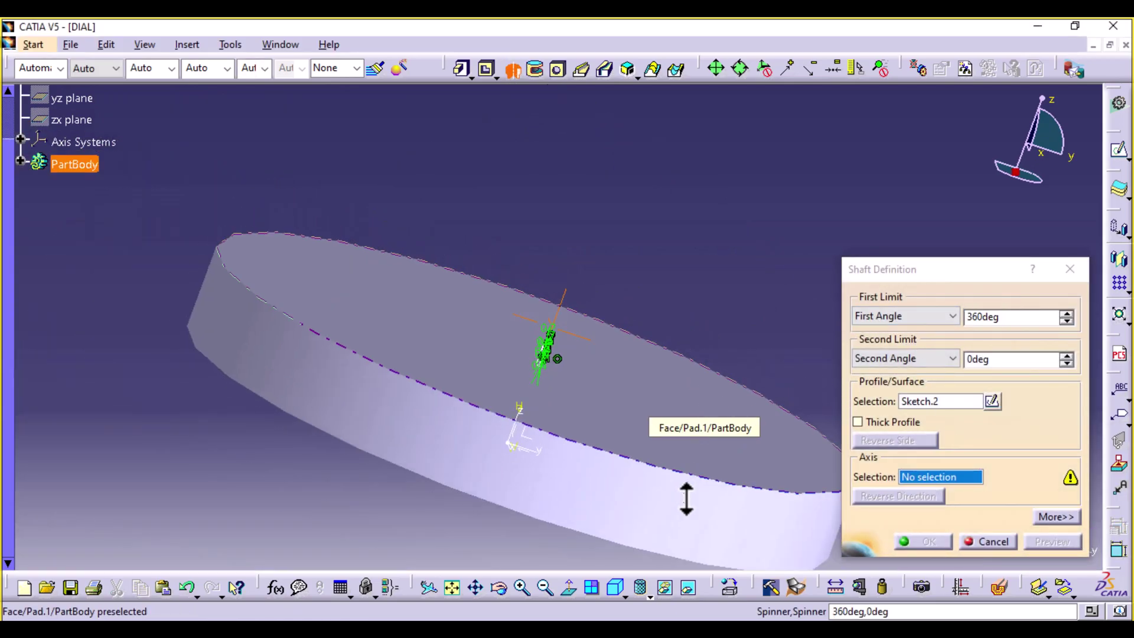
click(522, 417)
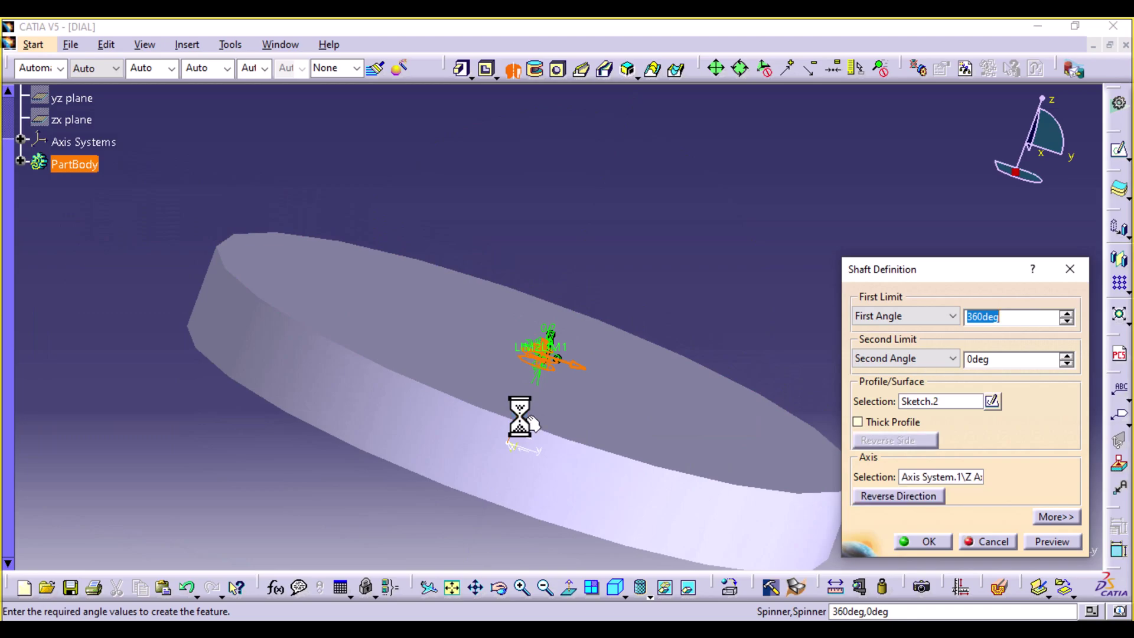
click(940, 542)
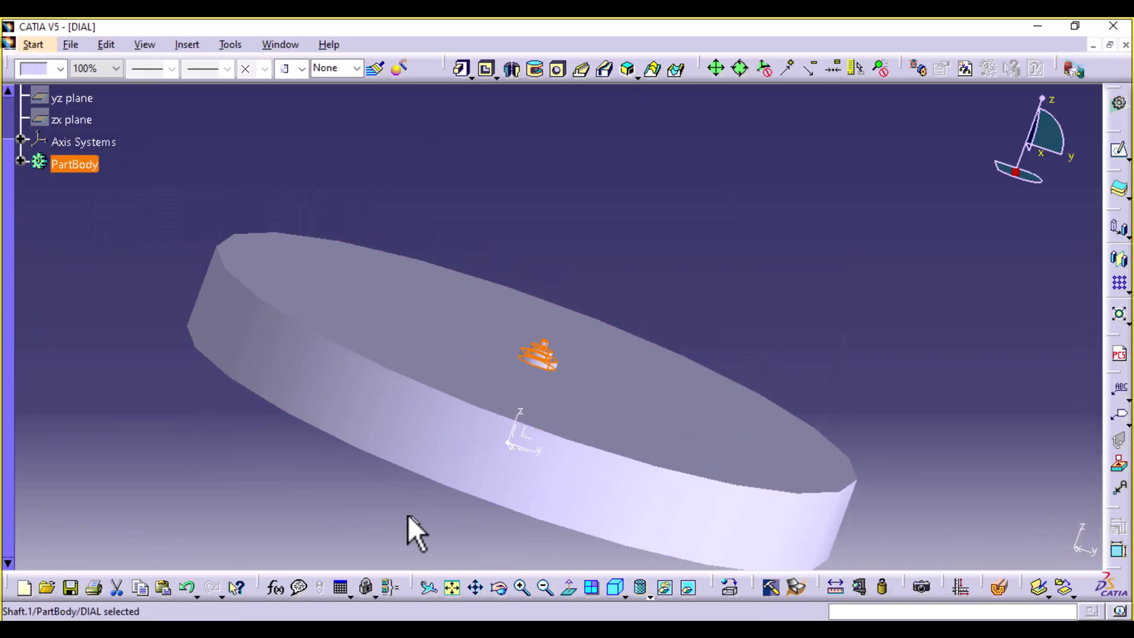
Hide the axis system and colour the PartBody dark grey.
right_click(515, 440)
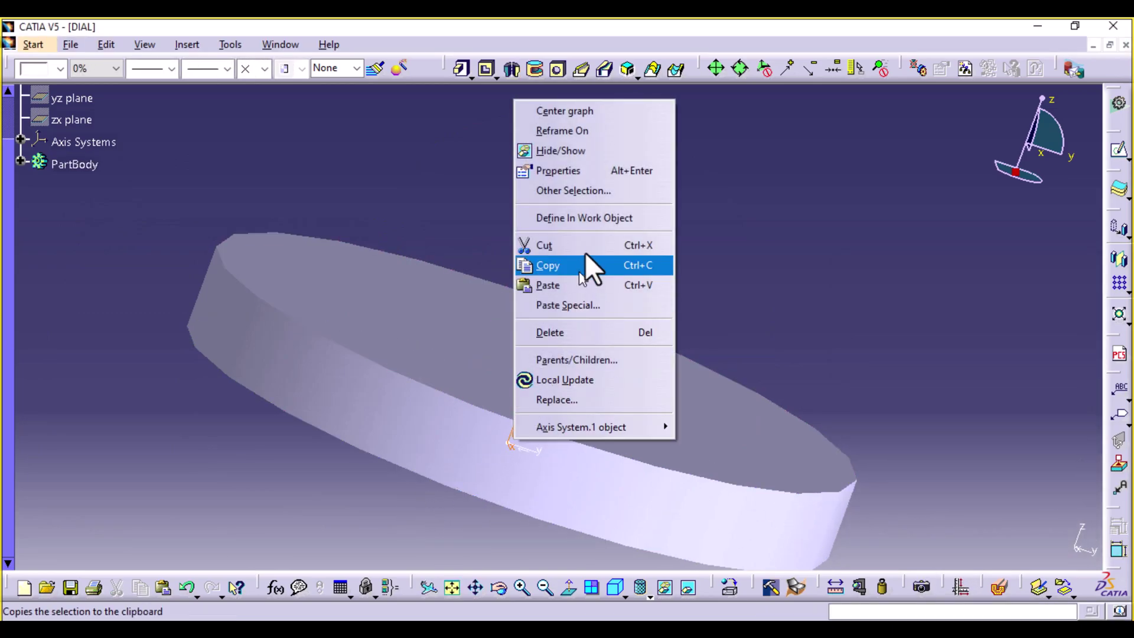
click(604, 151)
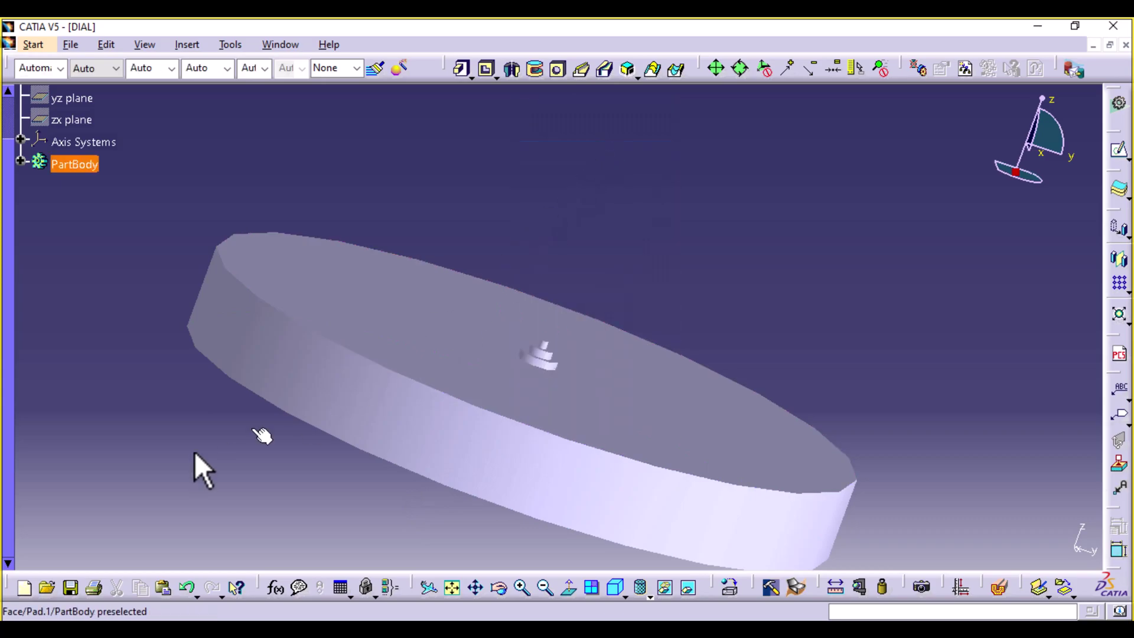
click(71, 98)
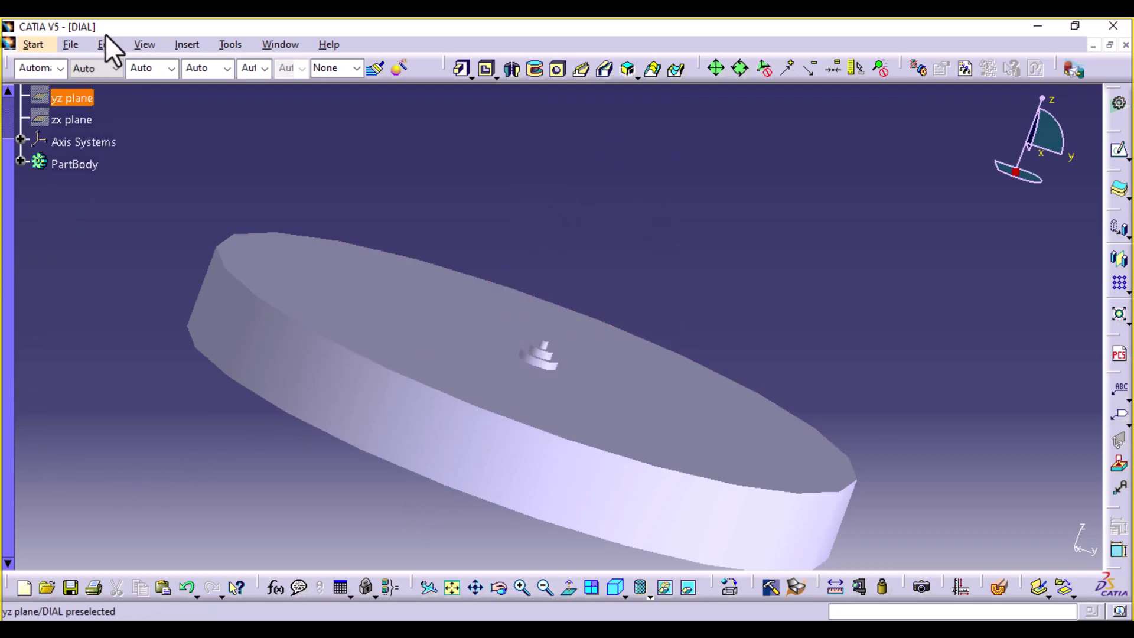
click(62, 195)
click(68, 164)
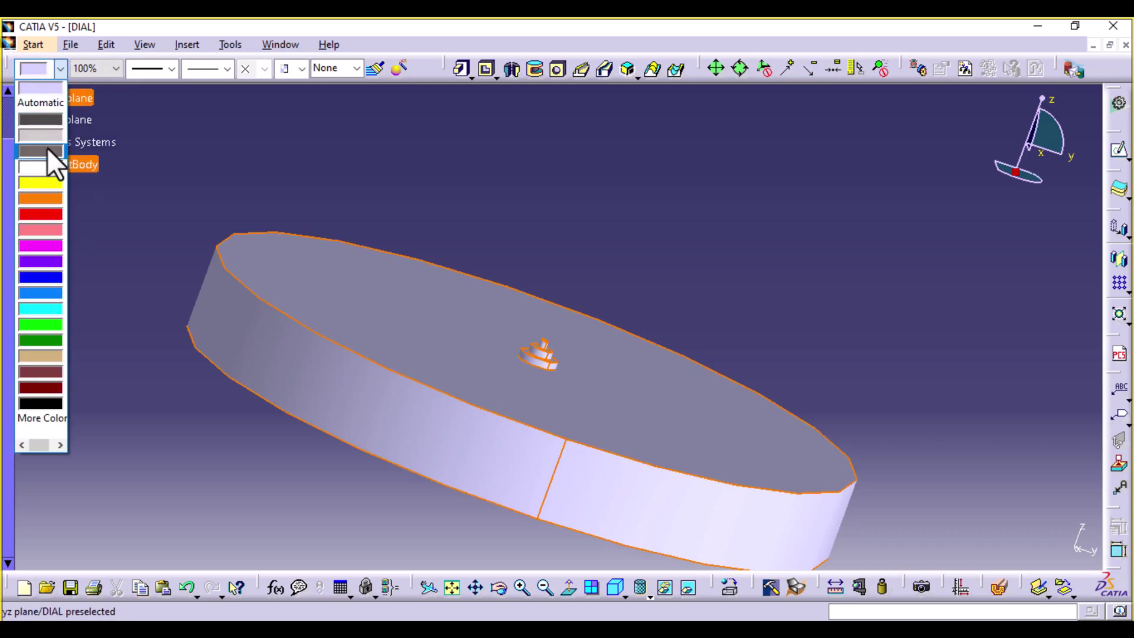
click(48, 148)
click(558, 231)
click(445, 377)
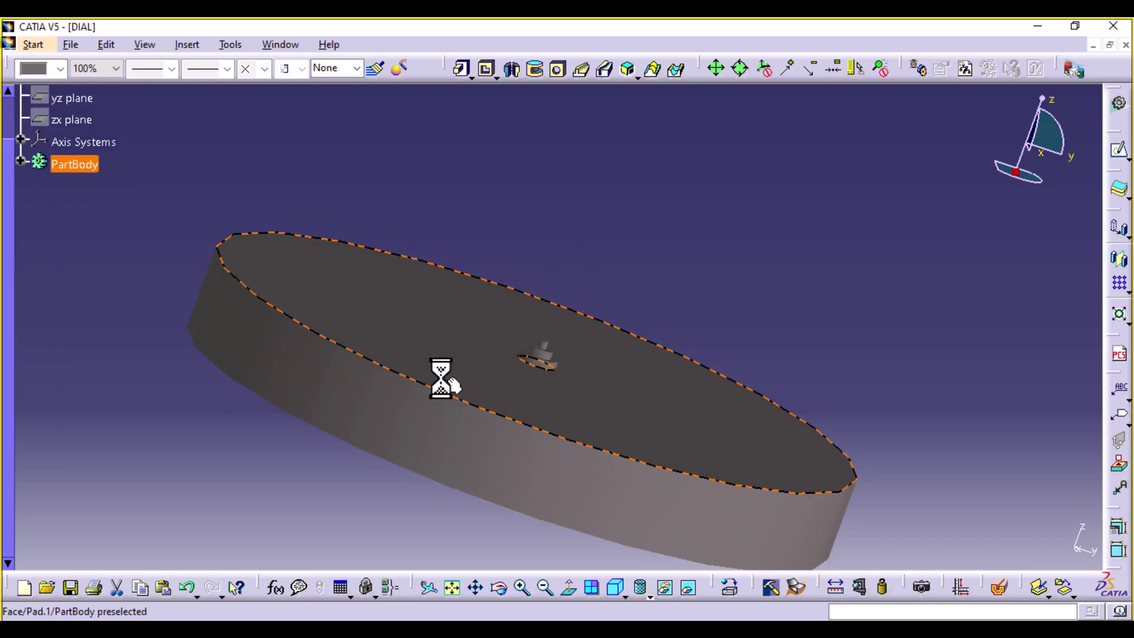
click(937, 467)
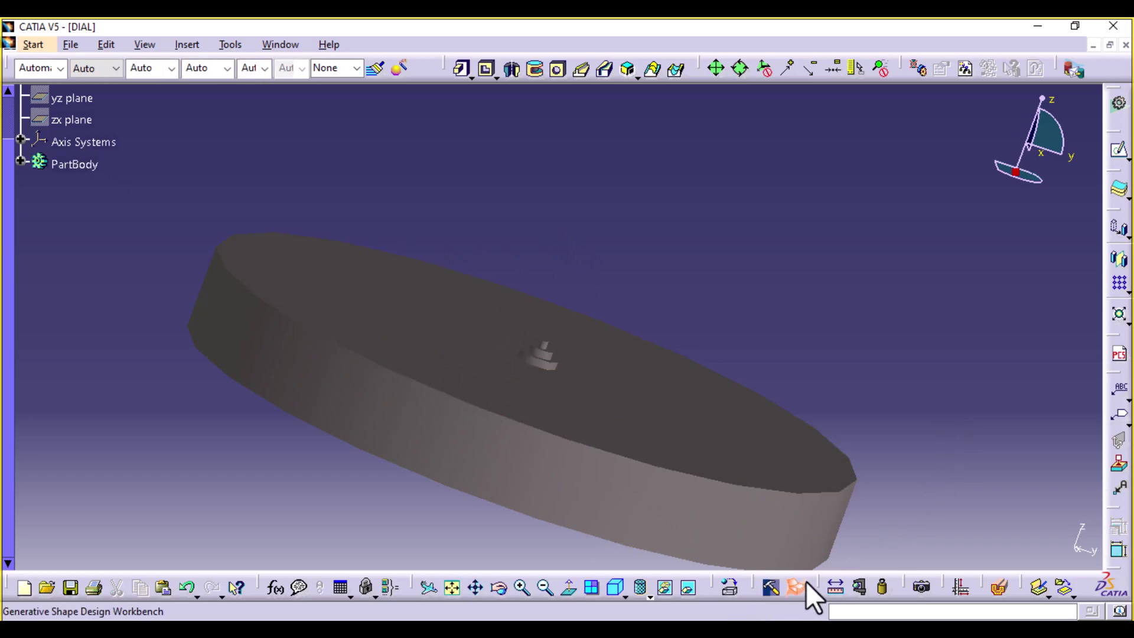
Switch the display to Shading with Edges, then to Shading with Material.
click(650, 594)
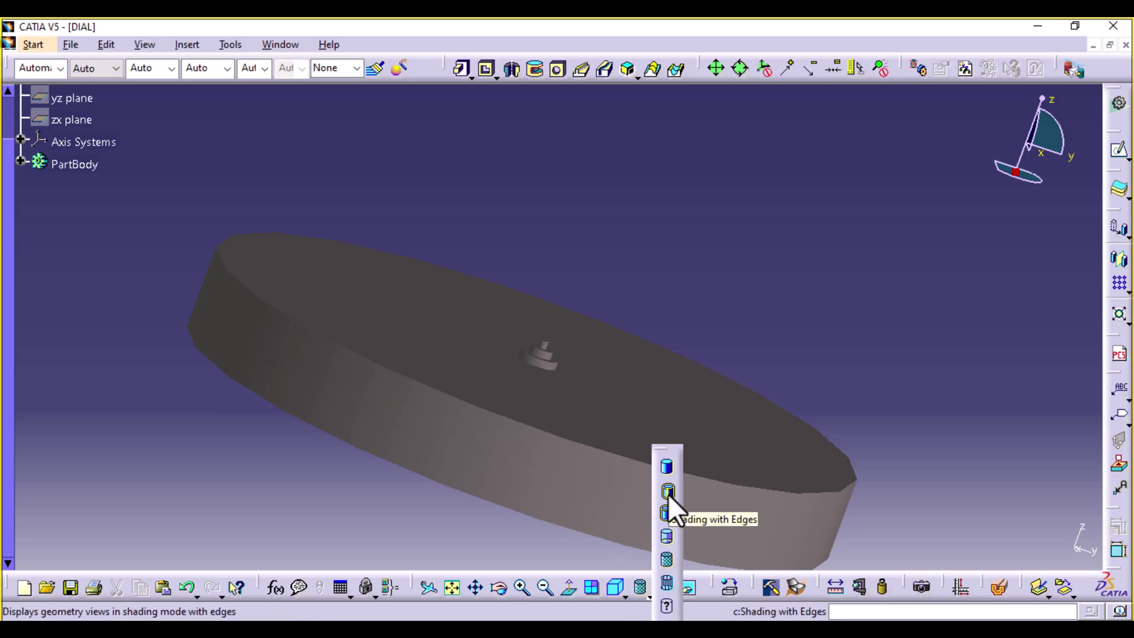
click(668, 494)
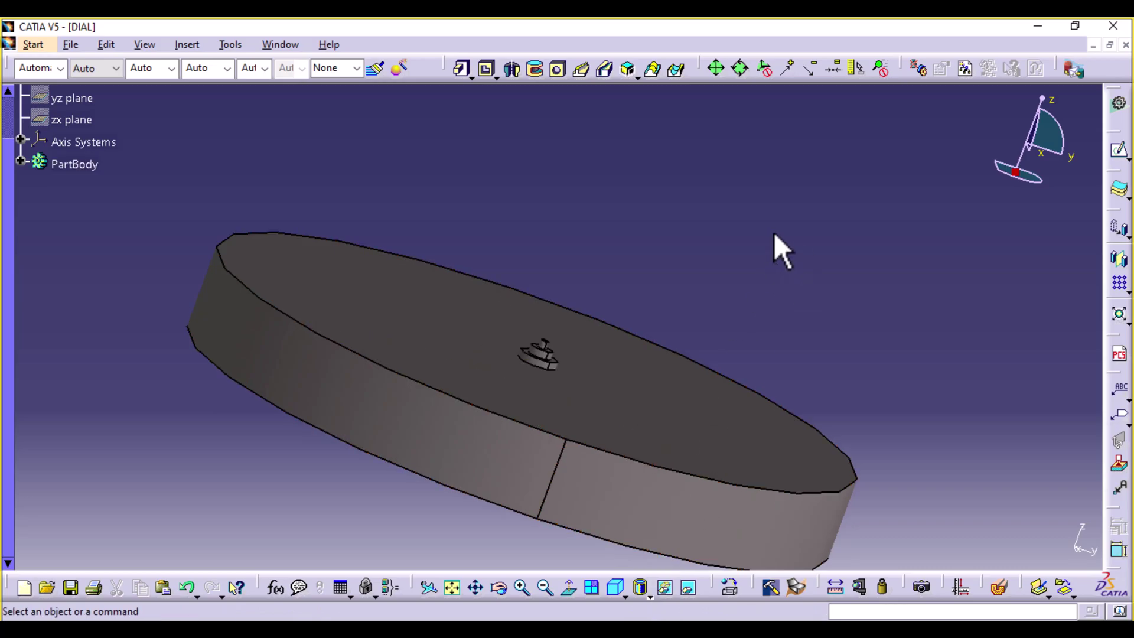
mouse_move(774, 234)
middle_down()
mouse_move(640, 397)
mouse_move(443, 299)
mouse_move(451, 210)
mouse_move(517, 377)
mouse_move(637, 253)
mouse_move(697, 266)
mouse_move(662, 259)
middle_up()
click(651, 597)
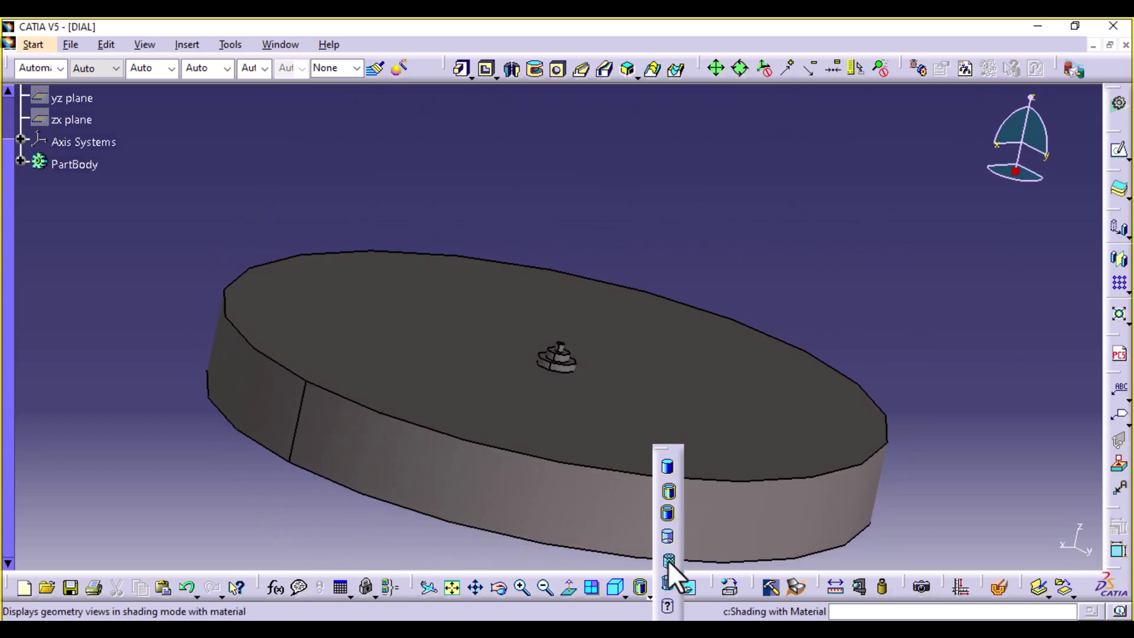
click(669, 559)
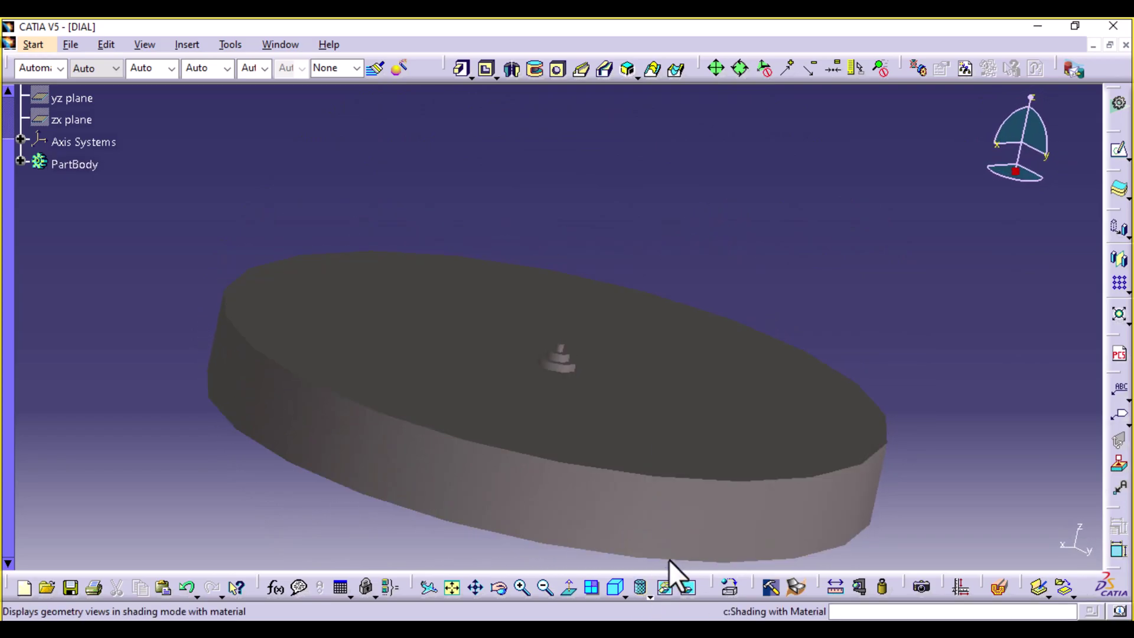
Apply Steel from the Metal tab of the material library to the part.
click(730, 586)
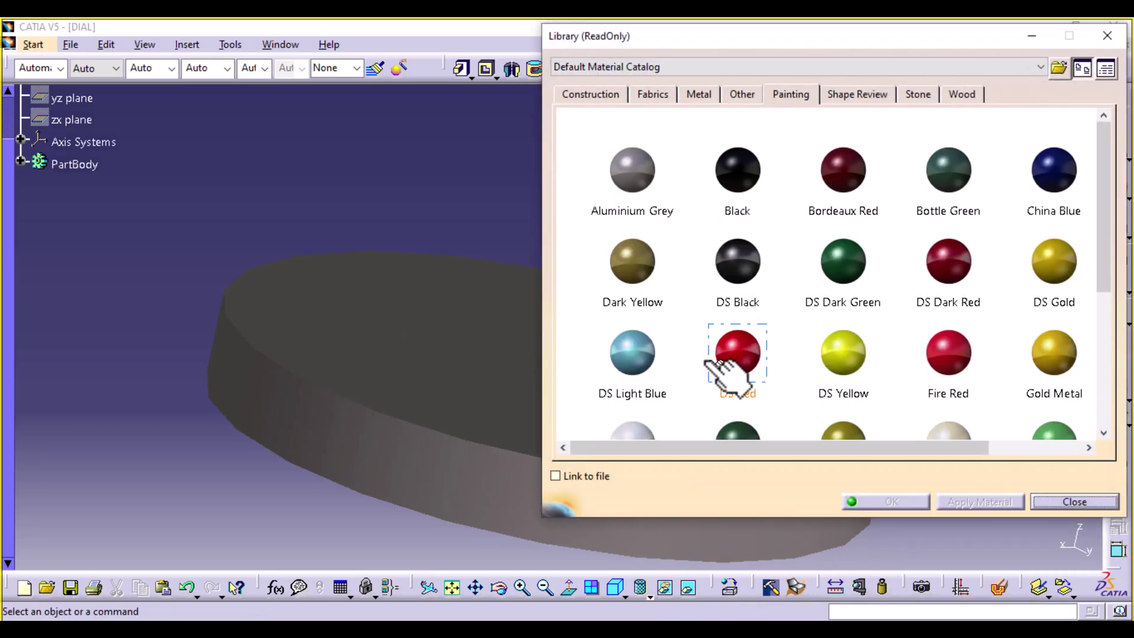
scroll(680, 378, down, 1)
click(697, 94)
scroll(692, 304, down, 2)
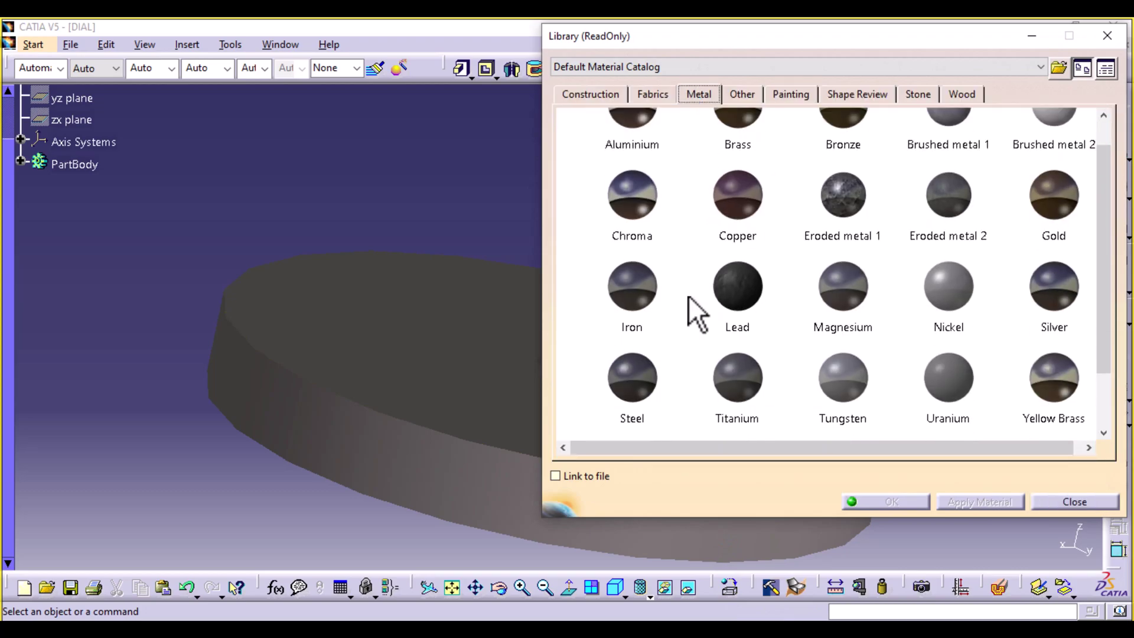
click(659, 307)
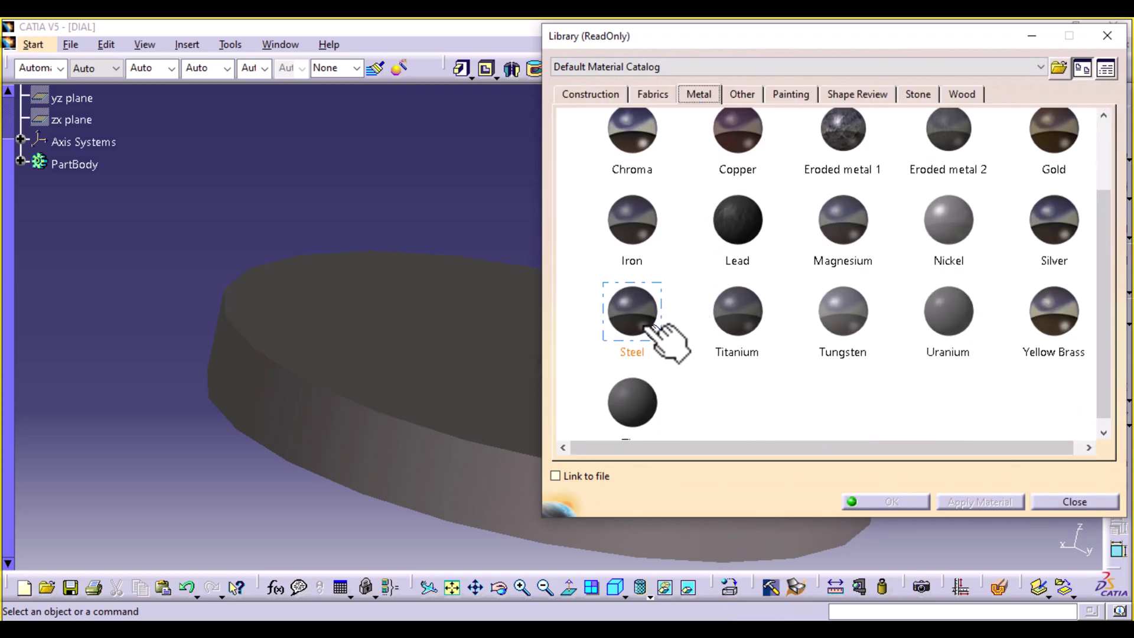
drag(654, 329, 432, 398)
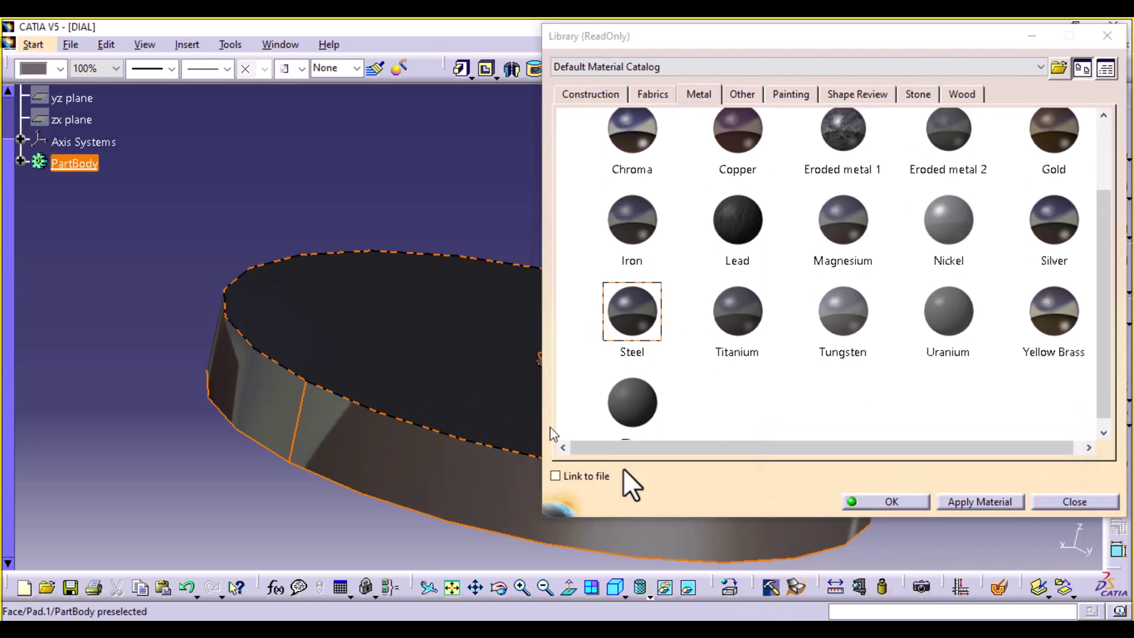
click(895, 503)
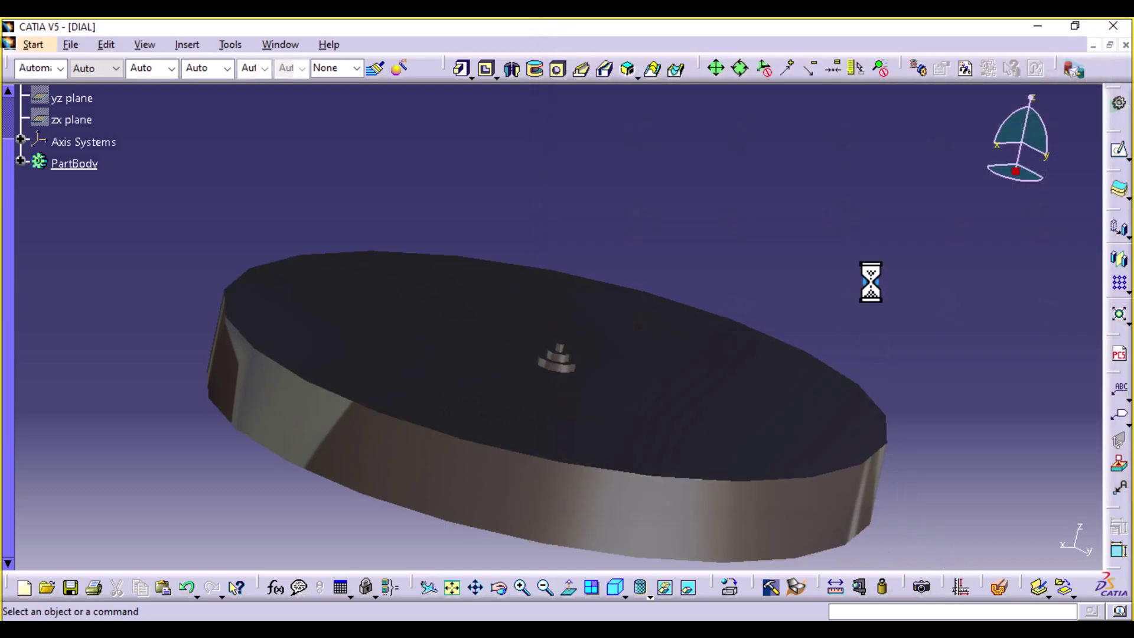
middle_drag(754, 162, 666, 221)
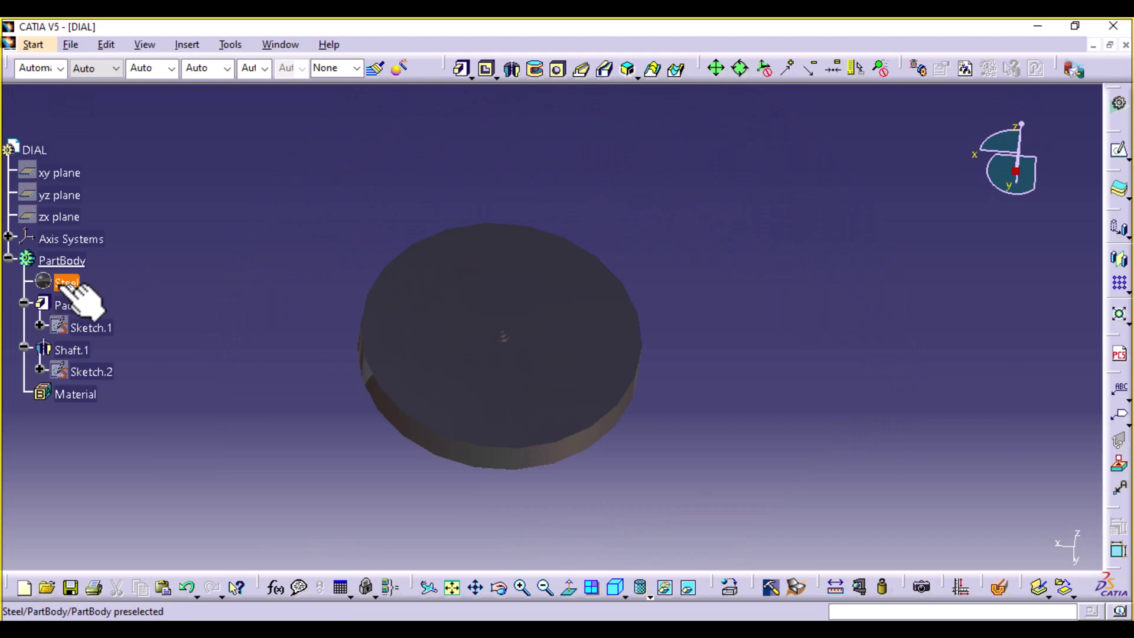
Open Steel's properties and lower its Reflectivity to 0.00.
double_click(64, 284)
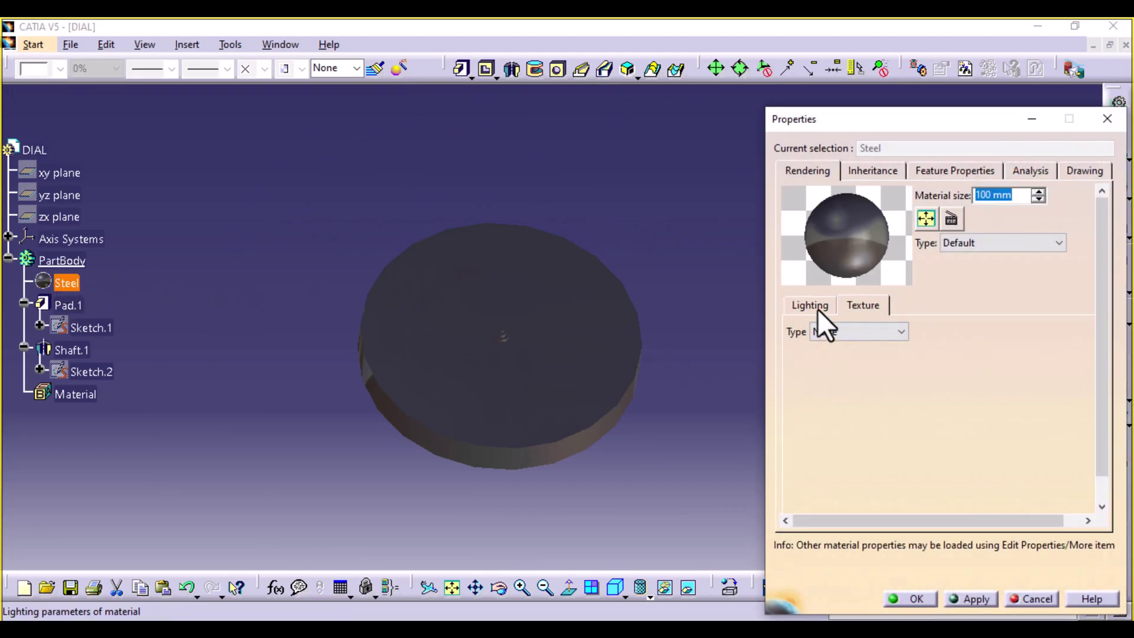
click(818, 310)
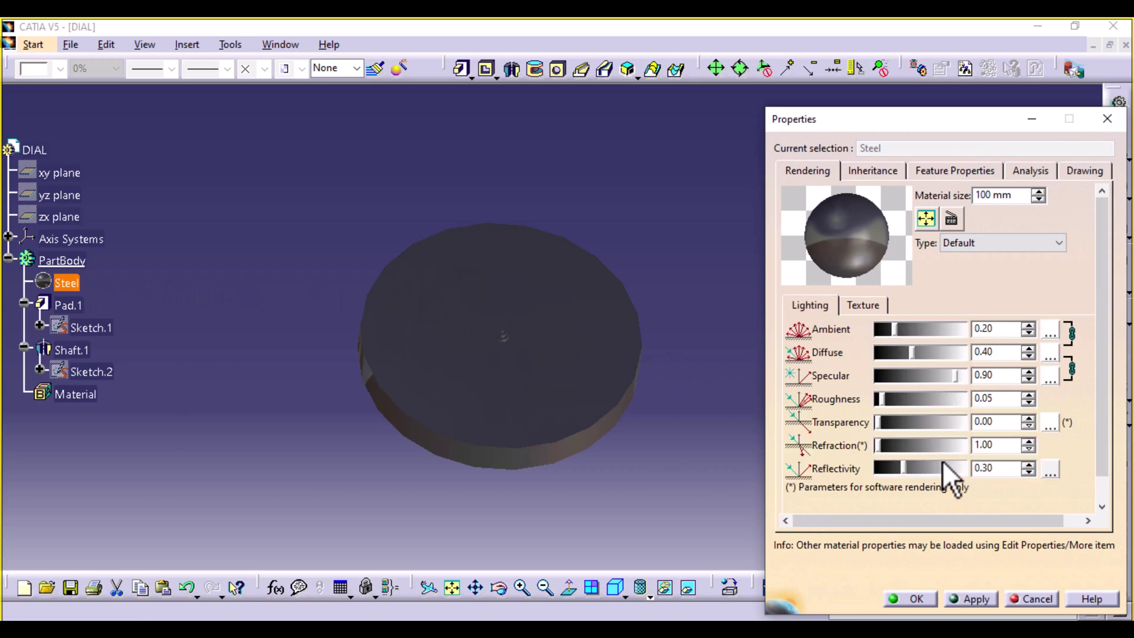
drag(903, 473, 876, 471)
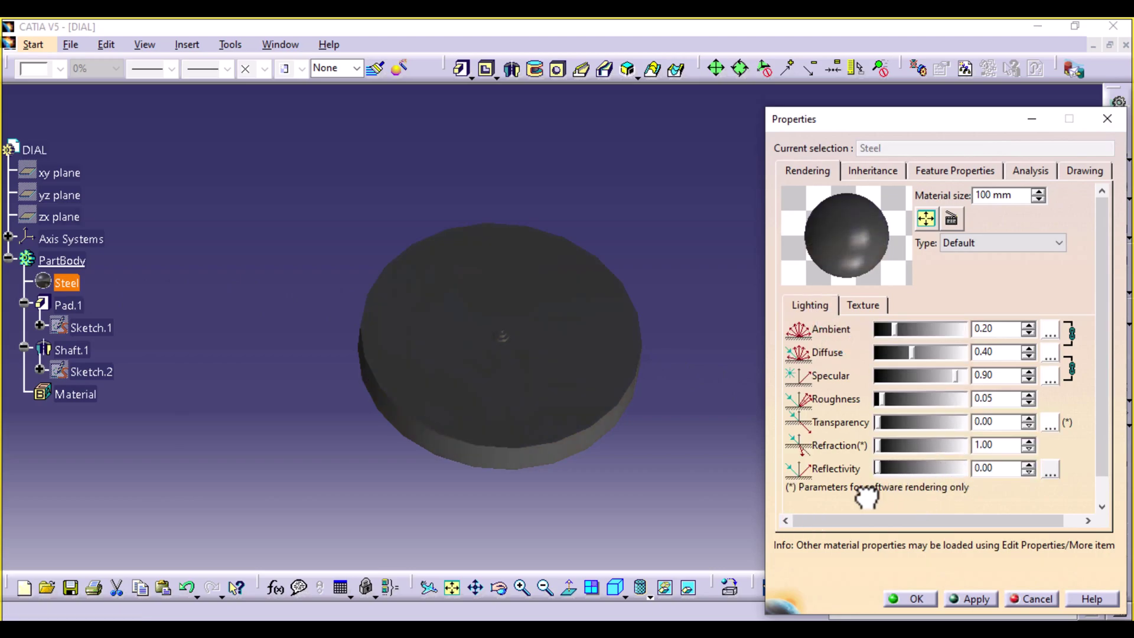
middle_drag(650, 243, 635, 219)
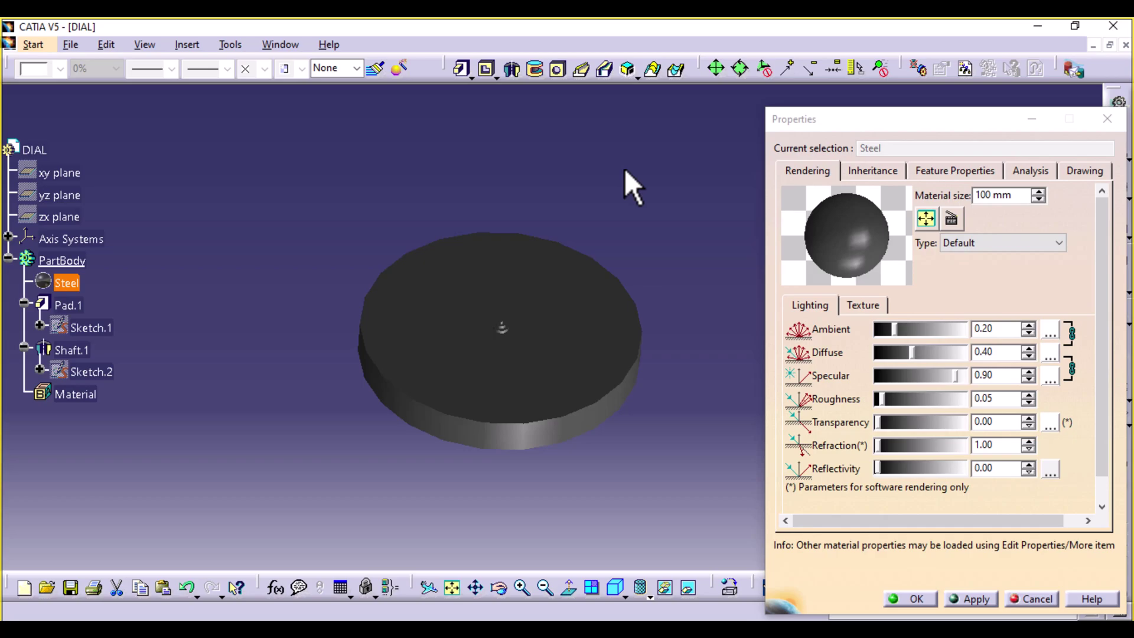
Set Steel's texture type to Image and browse for the image file.
click(879, 304)
click(890, 329)
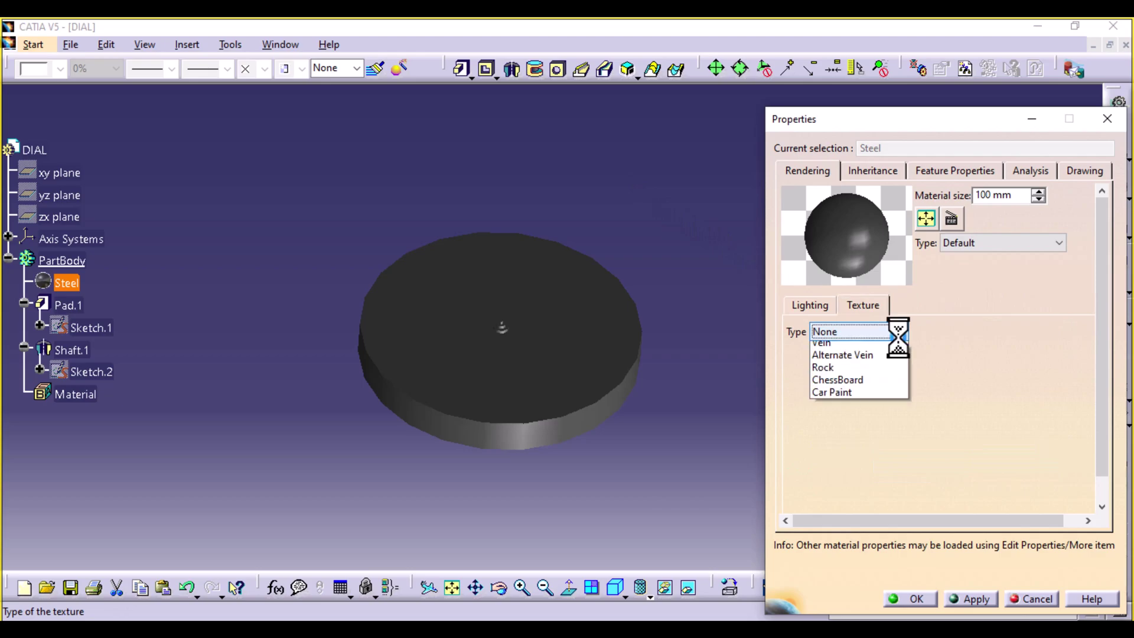
click(884, 360)
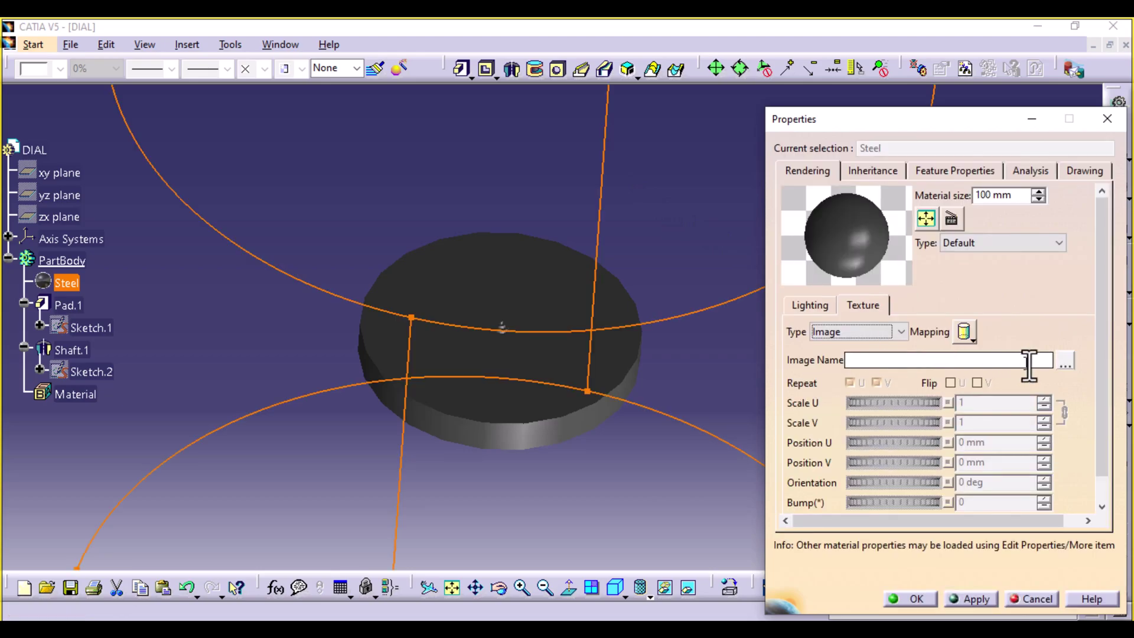
click(1066, 362)
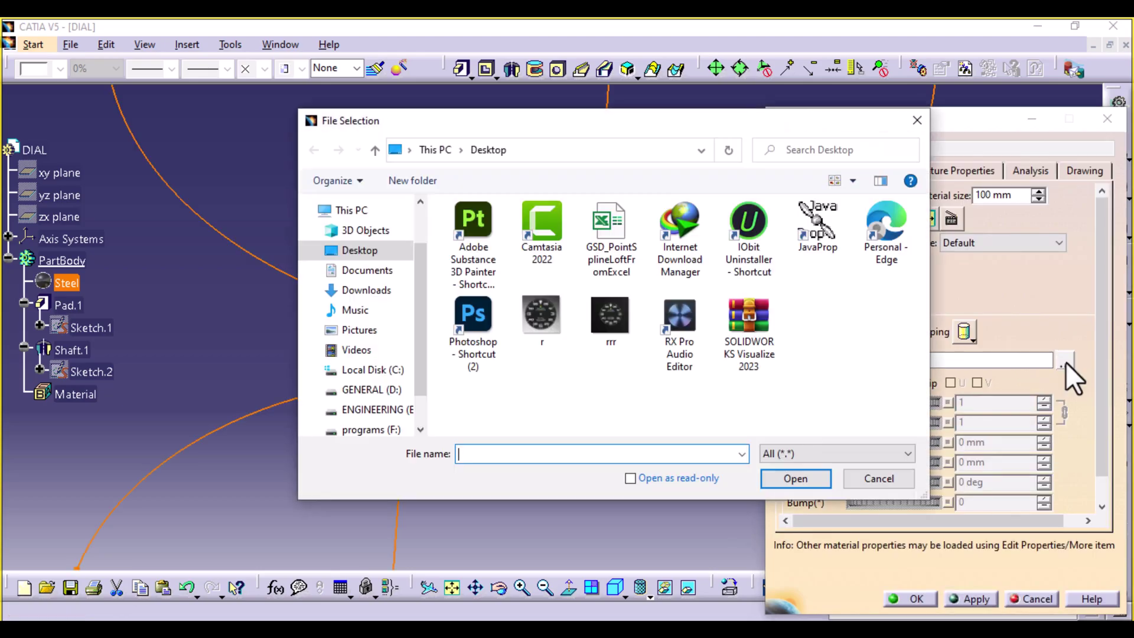
Load r.PNG as the texture and apply it at 50 mm, then 40 mm material size.
double_click(546, 316)
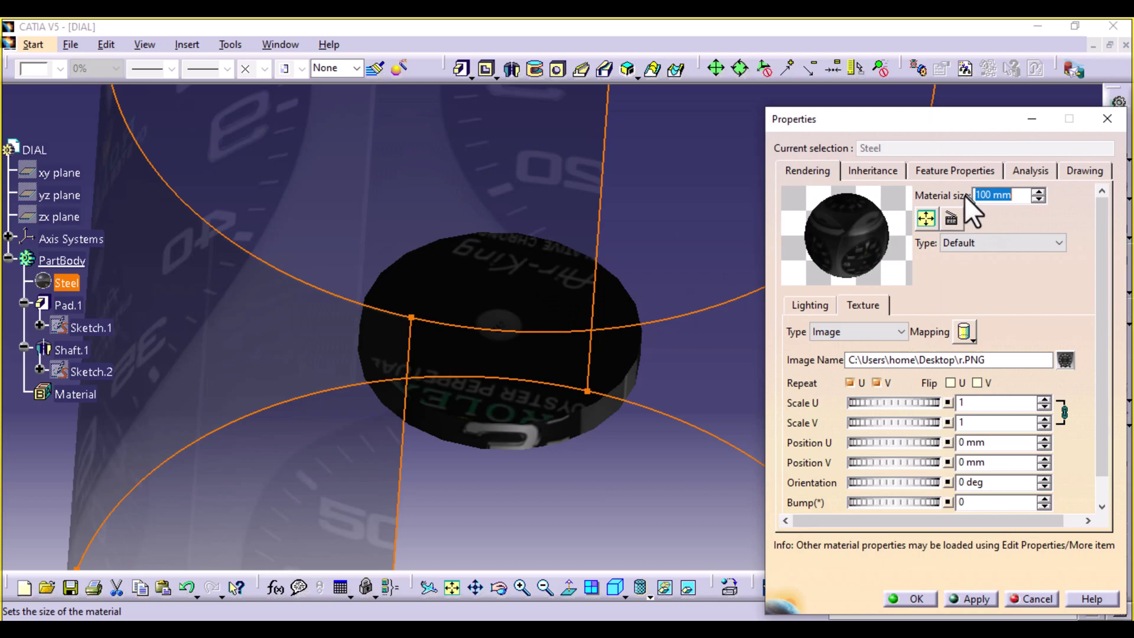
middle_drag(700, 213, 647, 368)
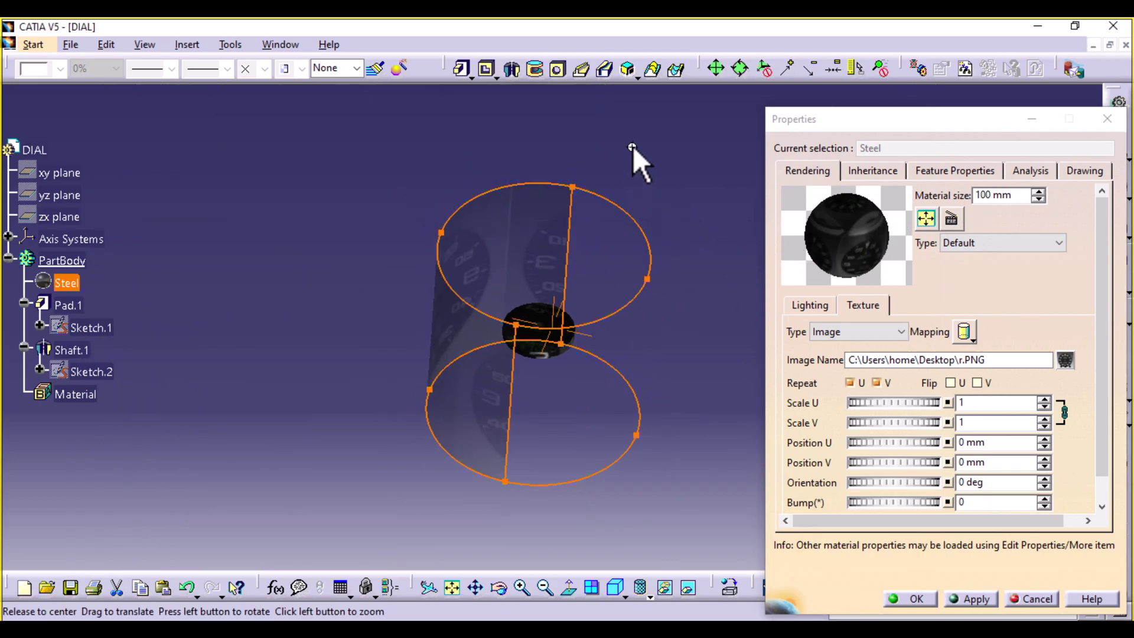
middle_drag(633, 146, 618, 303)
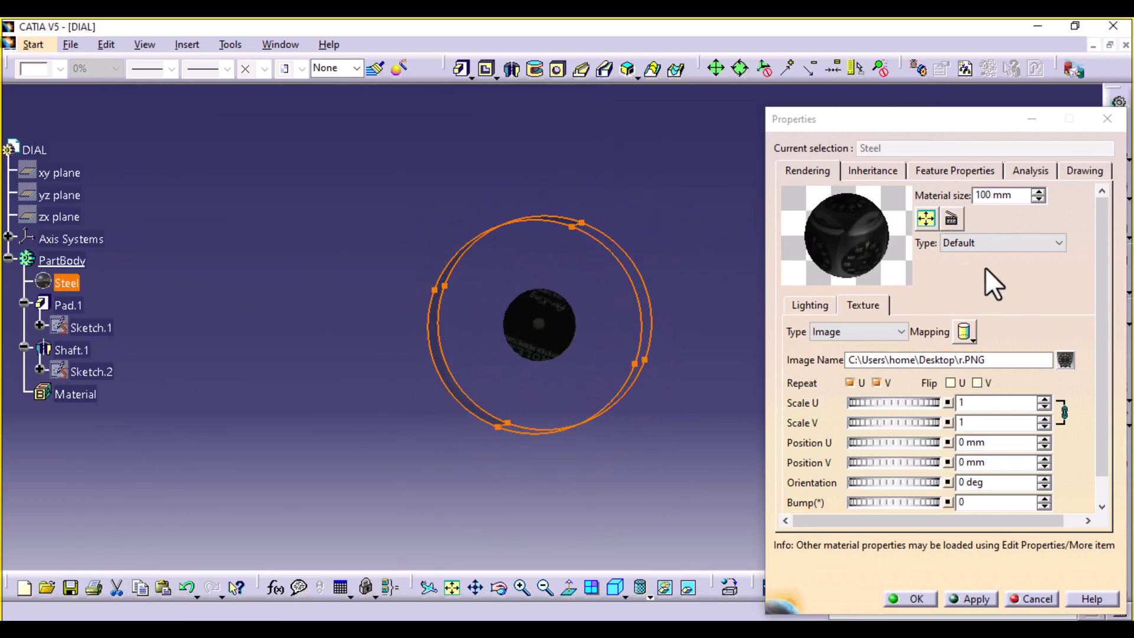
double_click(990, 197)
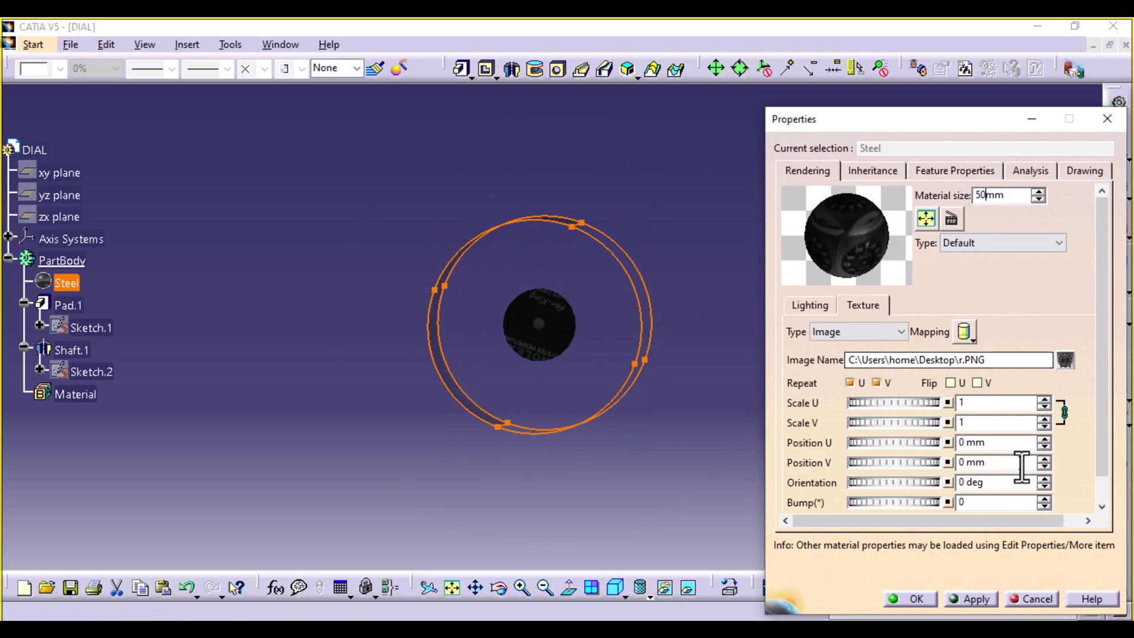
click(990, 597)
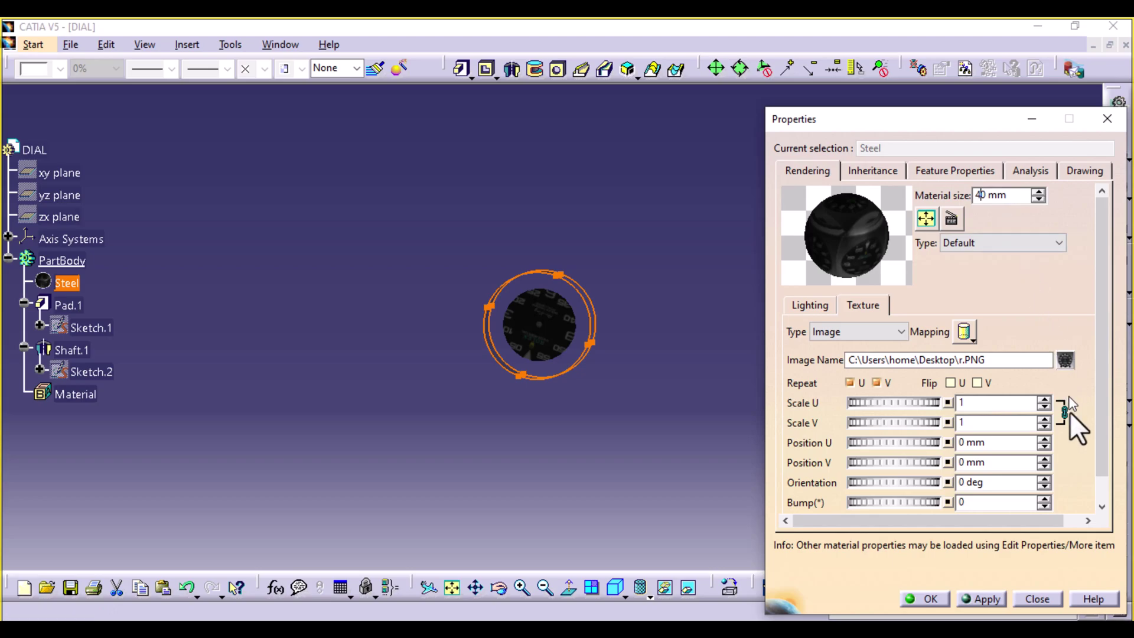
click(985, 599)
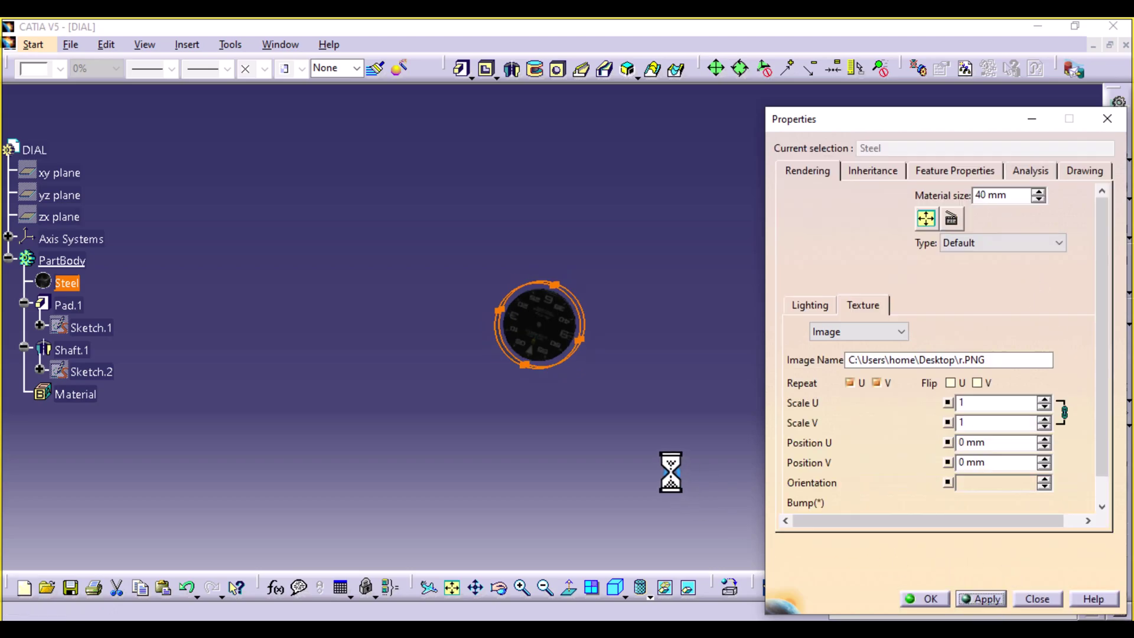
Try Planar and Auto-adaptive mapping on the Air-King texture, settling on Planar Mapping.
middle_drag(638, 373, 665, 203)
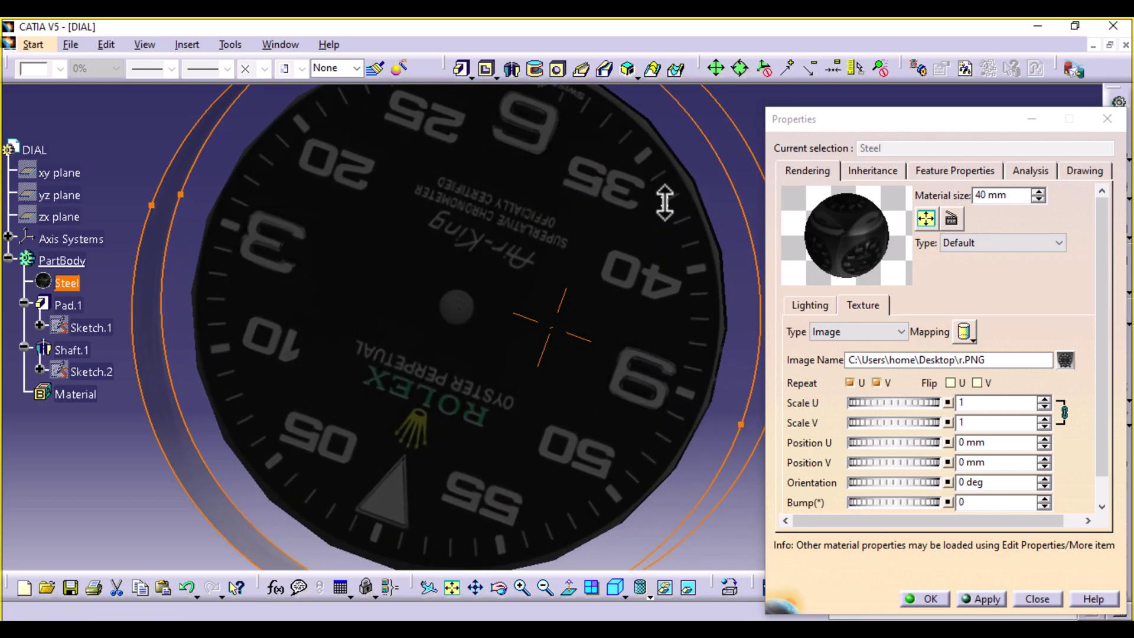
middle_drag(451, 304, 512, 340)
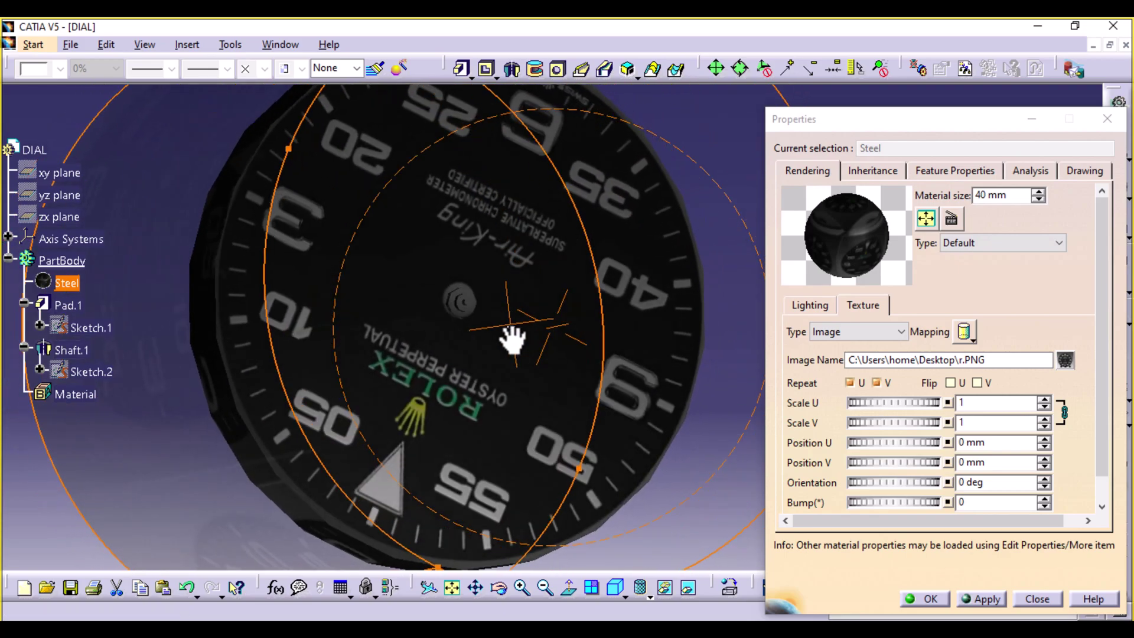
click(975, 335)
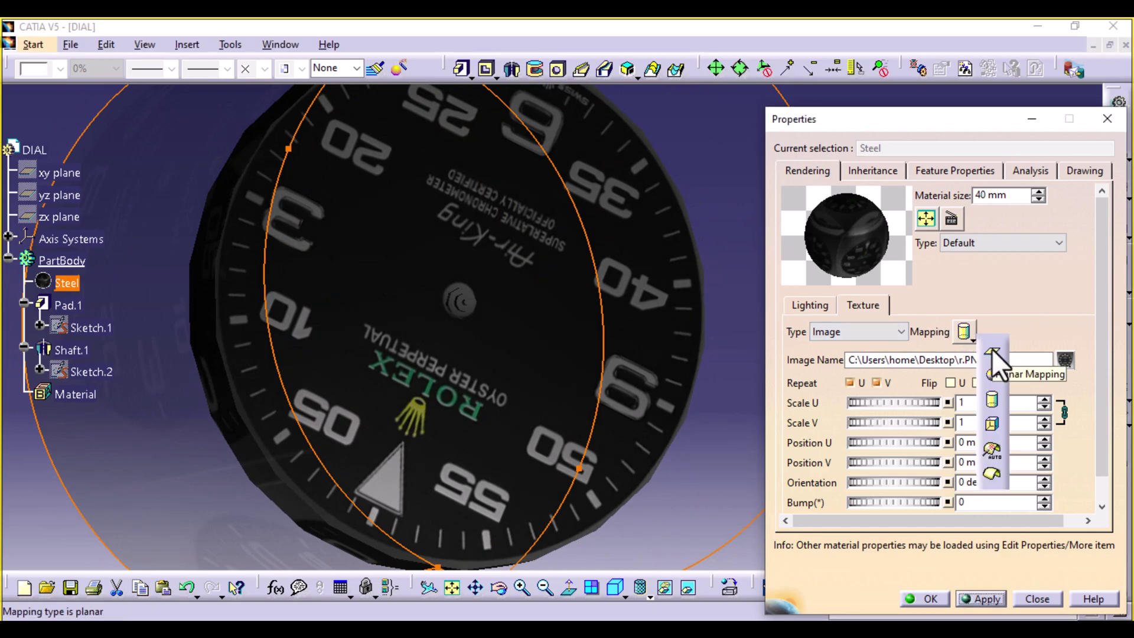
click(993, 351)
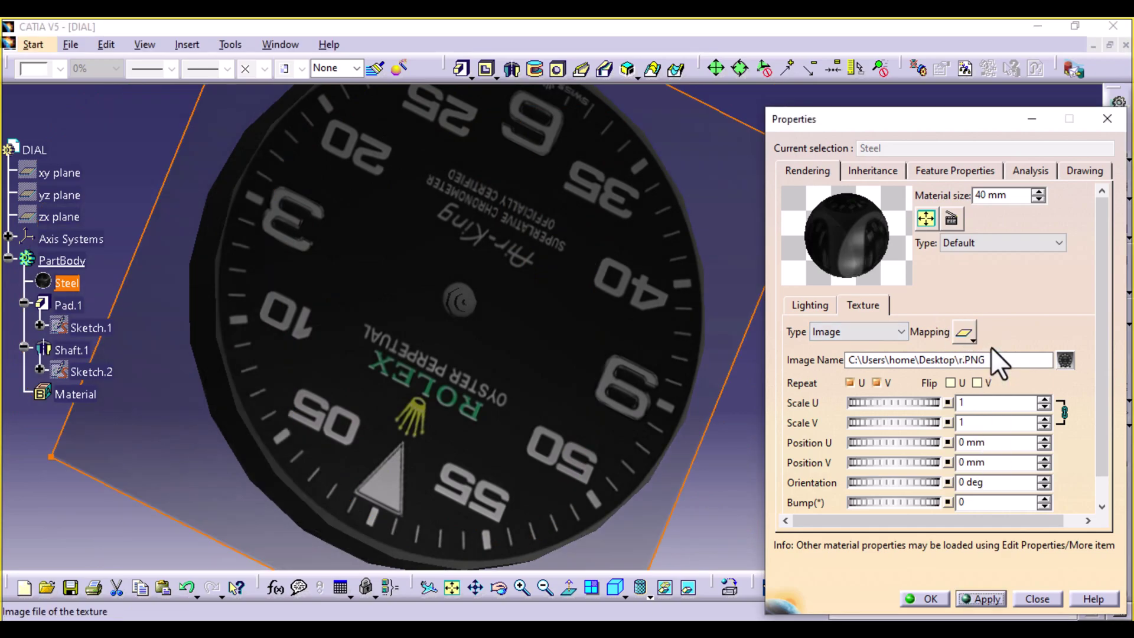
click(990, 357)
click(970, 333)
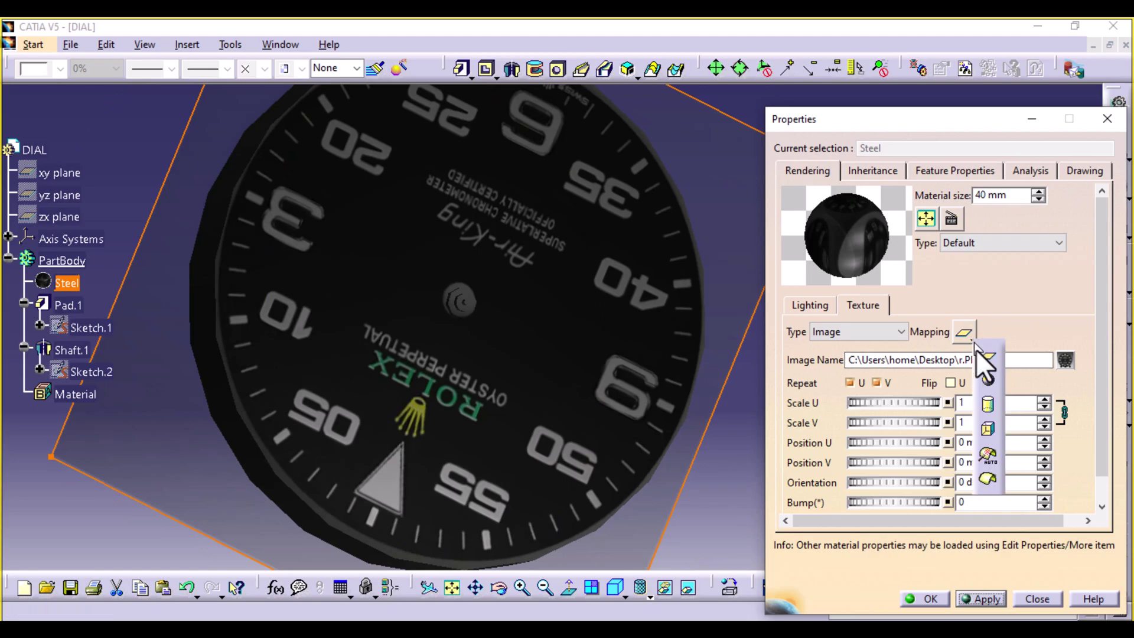
click(988, 452)
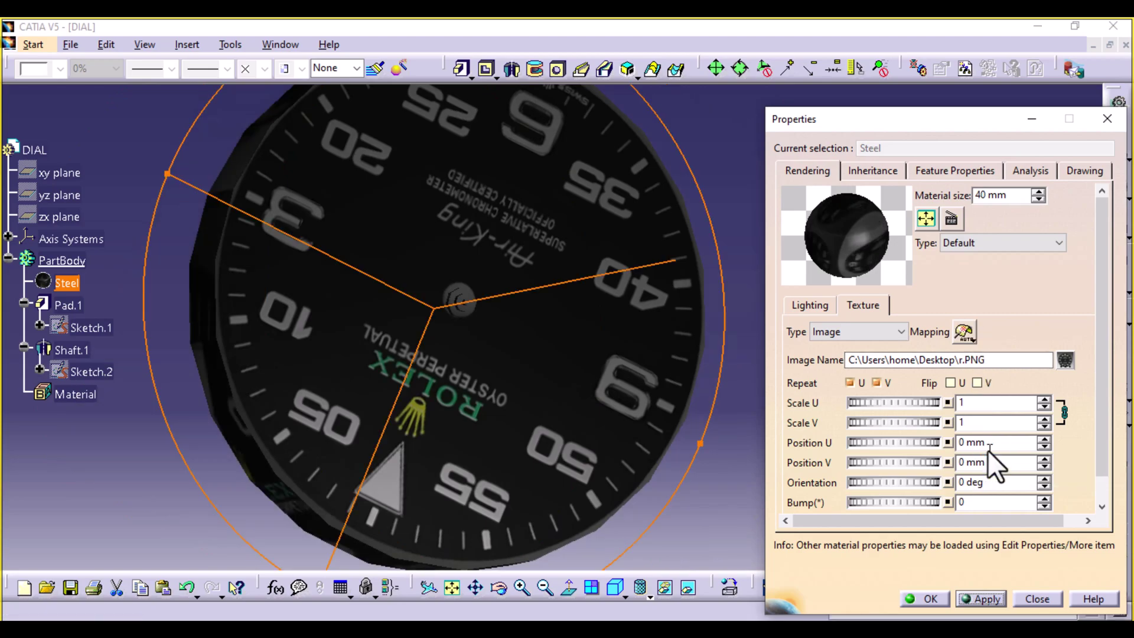
click(972, 334)
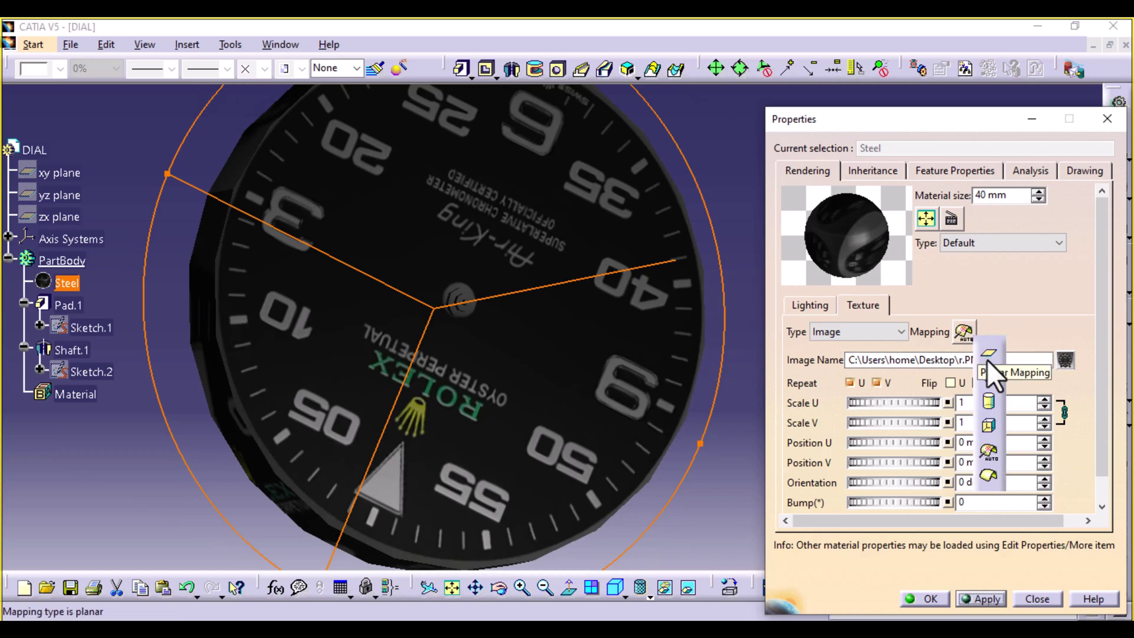
click(988, 358)
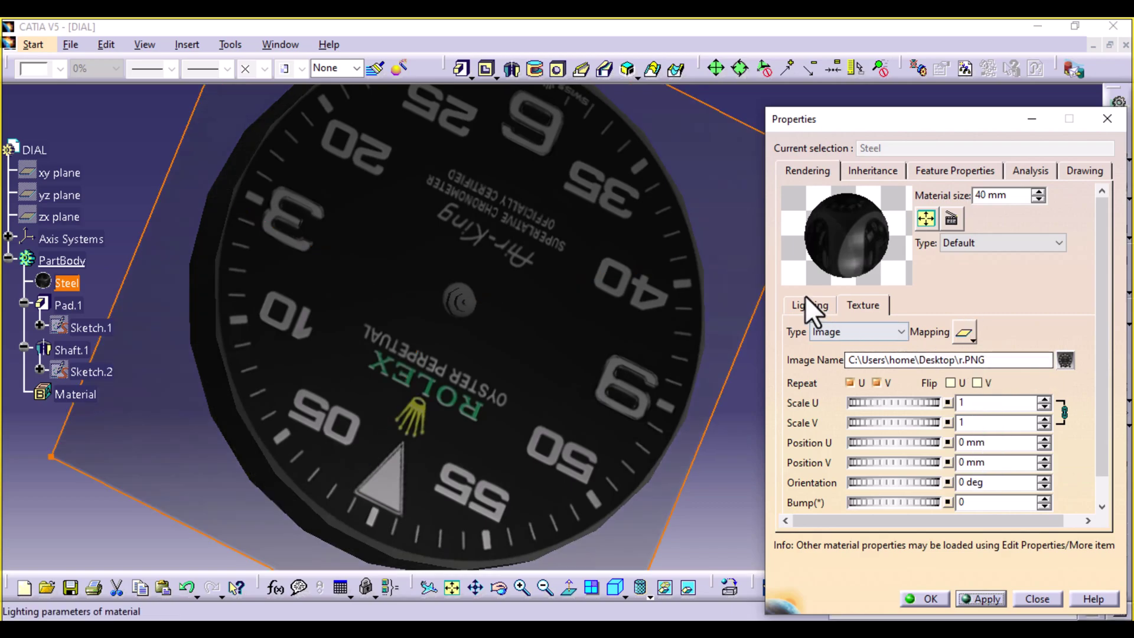
Raise the Steel texture's material size to 41 mm and orbit to check the dial image fits upright.
click(1038, 191)
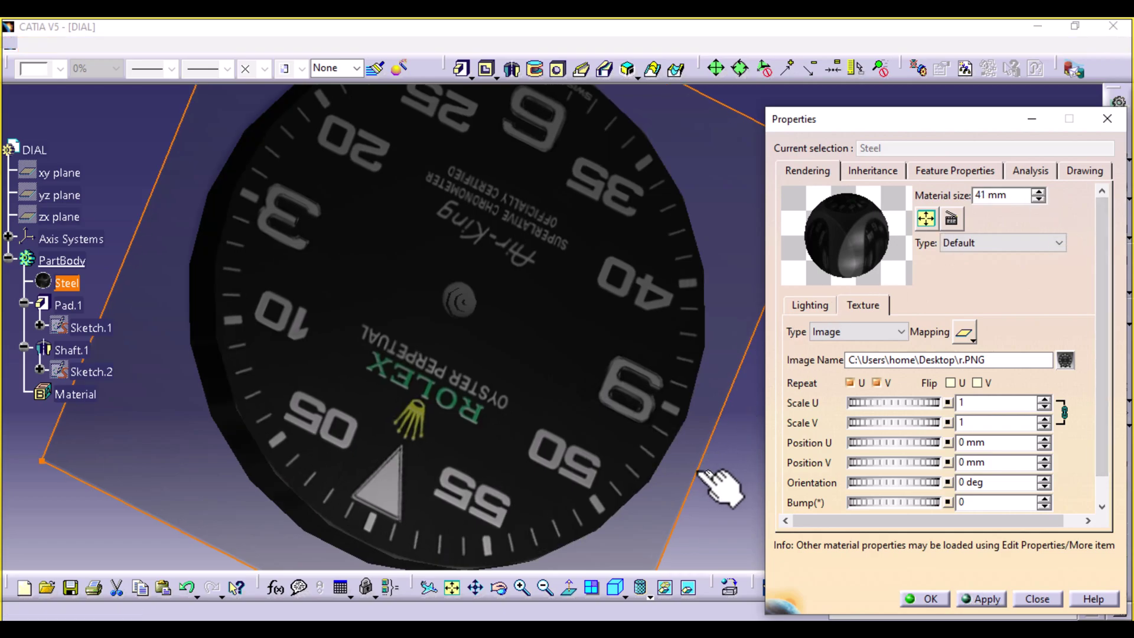
middle_drag(721, 488, 520, 254)
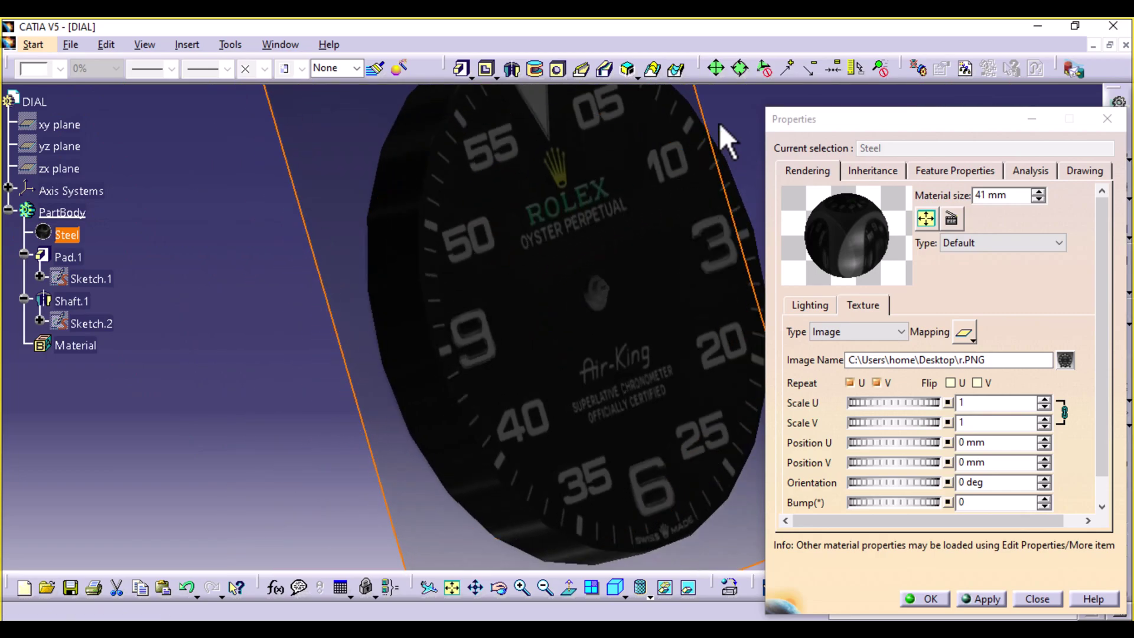
middle_drag(723, 137, 567, 256)
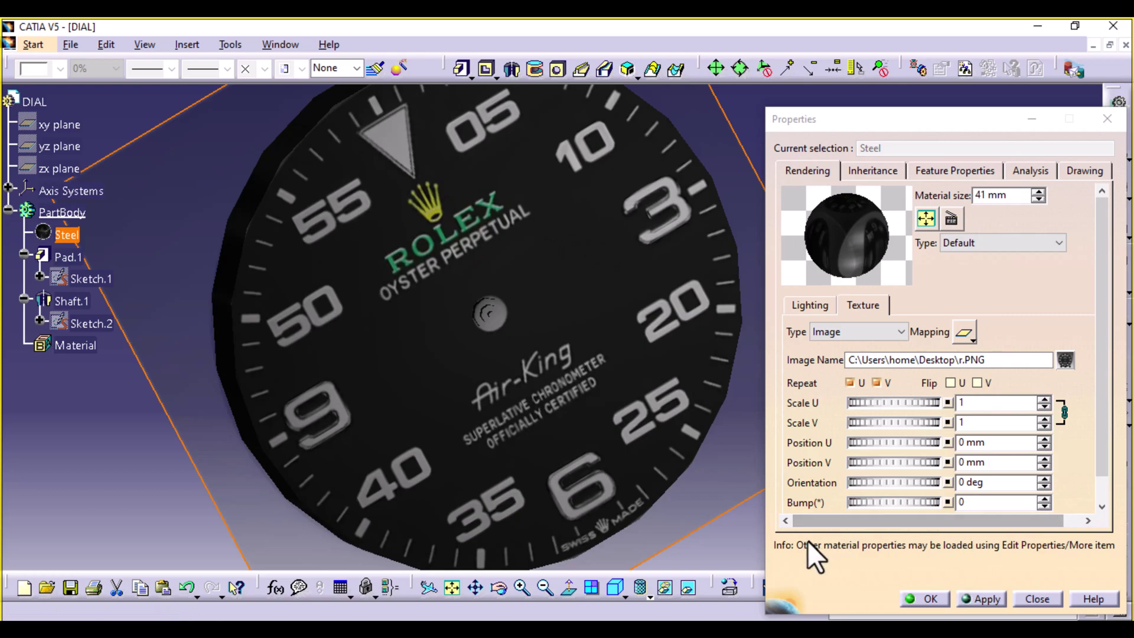
Set the Steel material's lighting to Ambient 1.00 and Roughness 0.79.
click(808, 304)
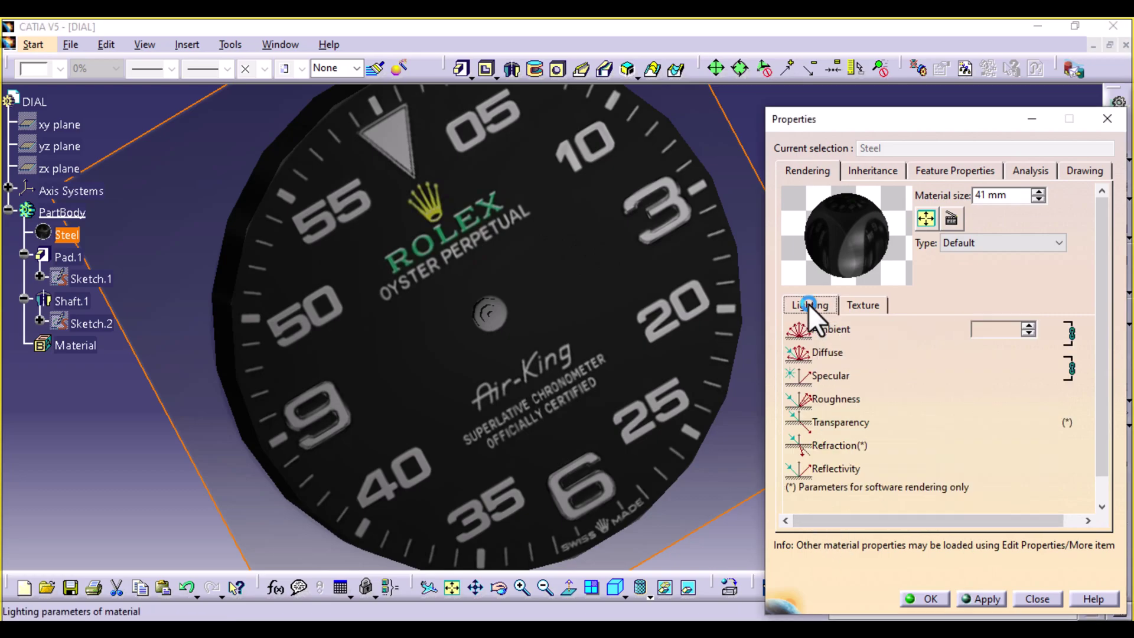
drag(894, 328, 970, 343)
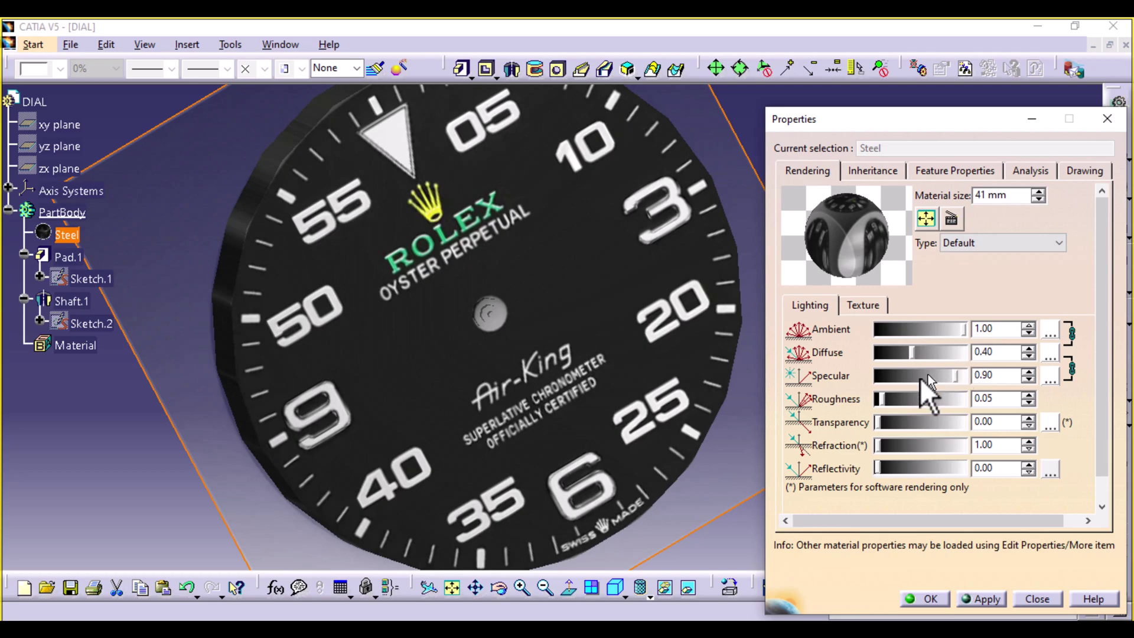
mouse_move(884, 401)
mouse_down()
mouse_move(949, 400)
mouse_move(998, 417)
mouse_move(948, 421)
mouse_up()
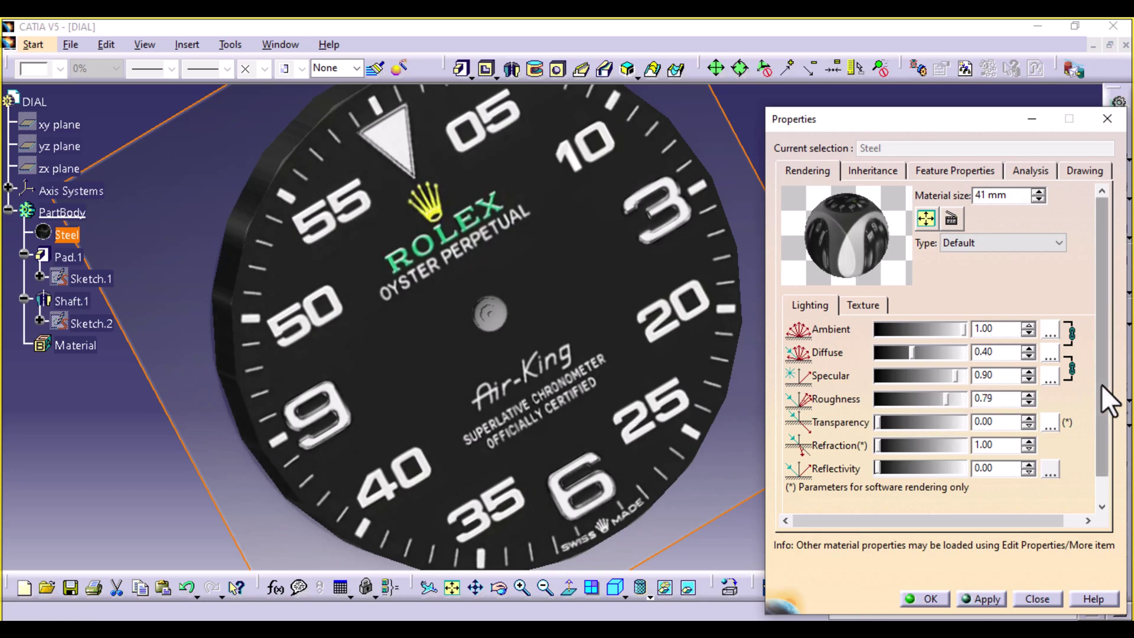
click(863, 305)
middle_drag(572, 240, 534, 284)
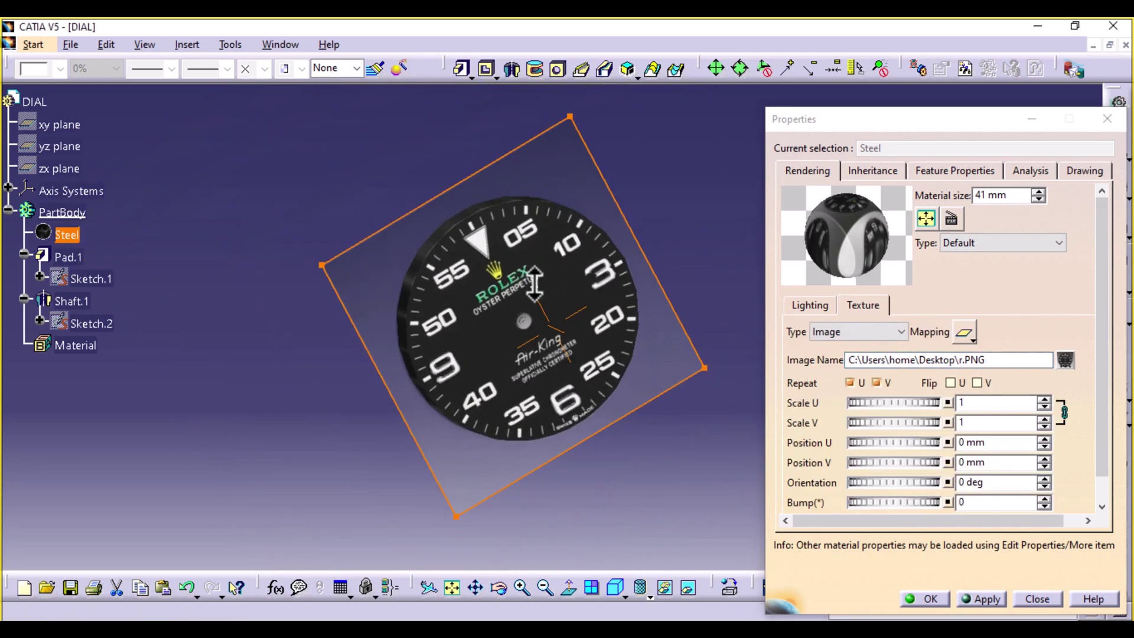
middle_drag(620, 520, 643, 271)
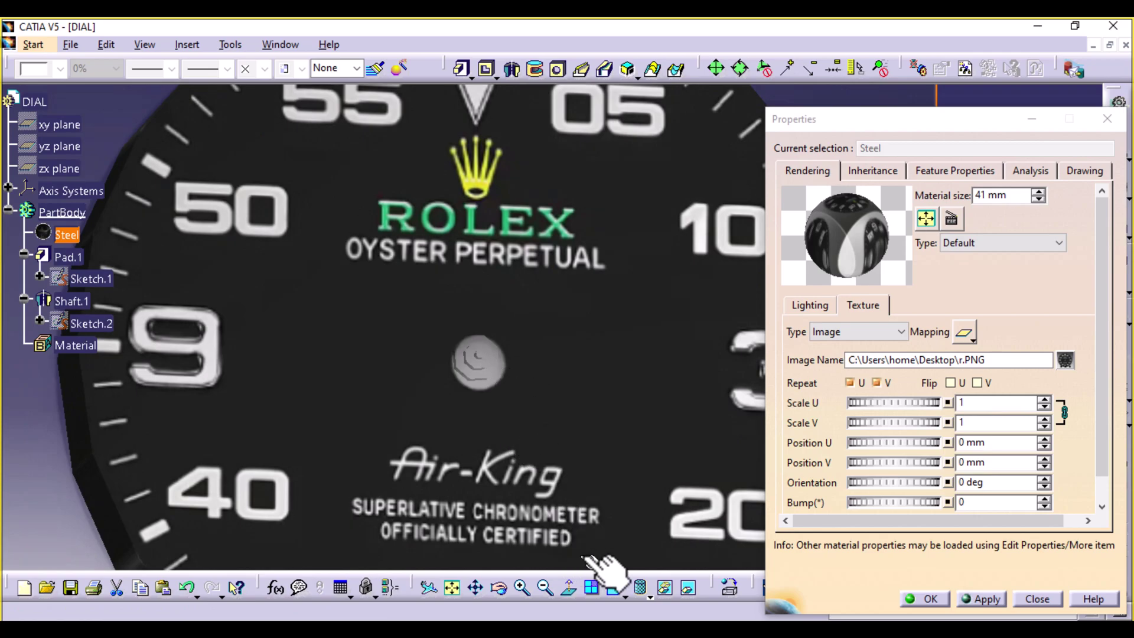
click(617, 587)
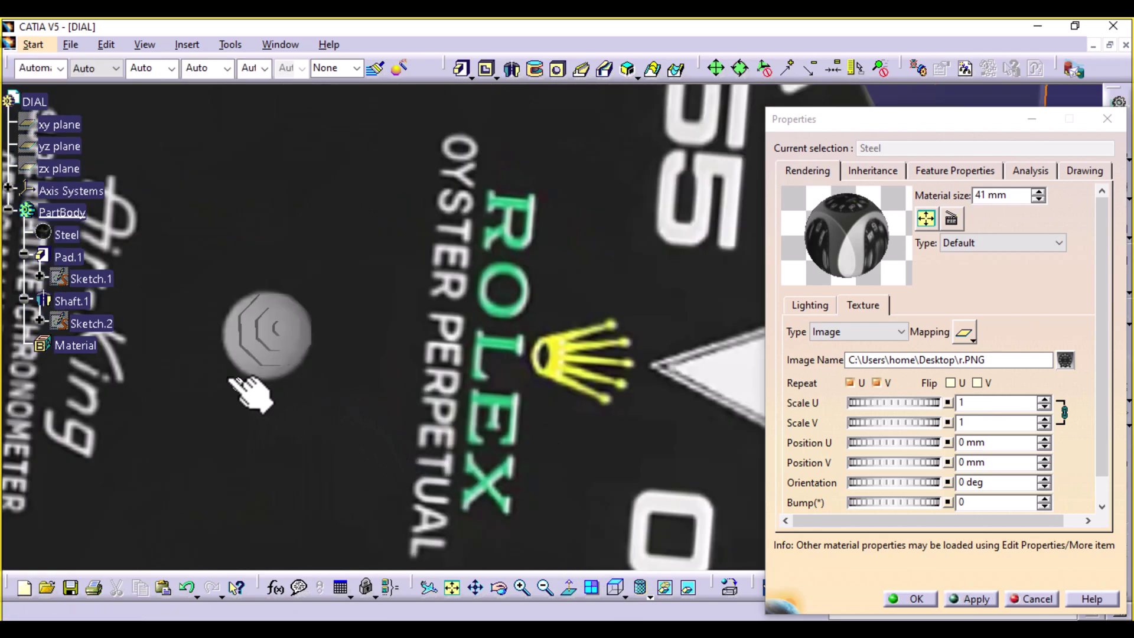
ctrl+middle_drag(312, 398, 375, 475)
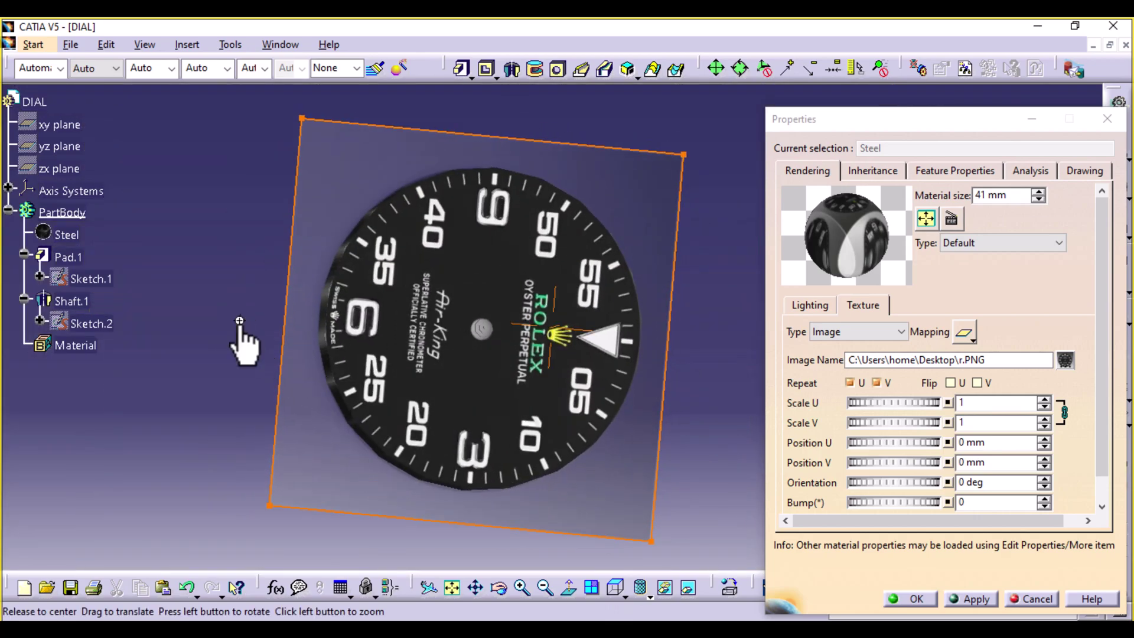
middle_drag(246, 337, 456, 337)
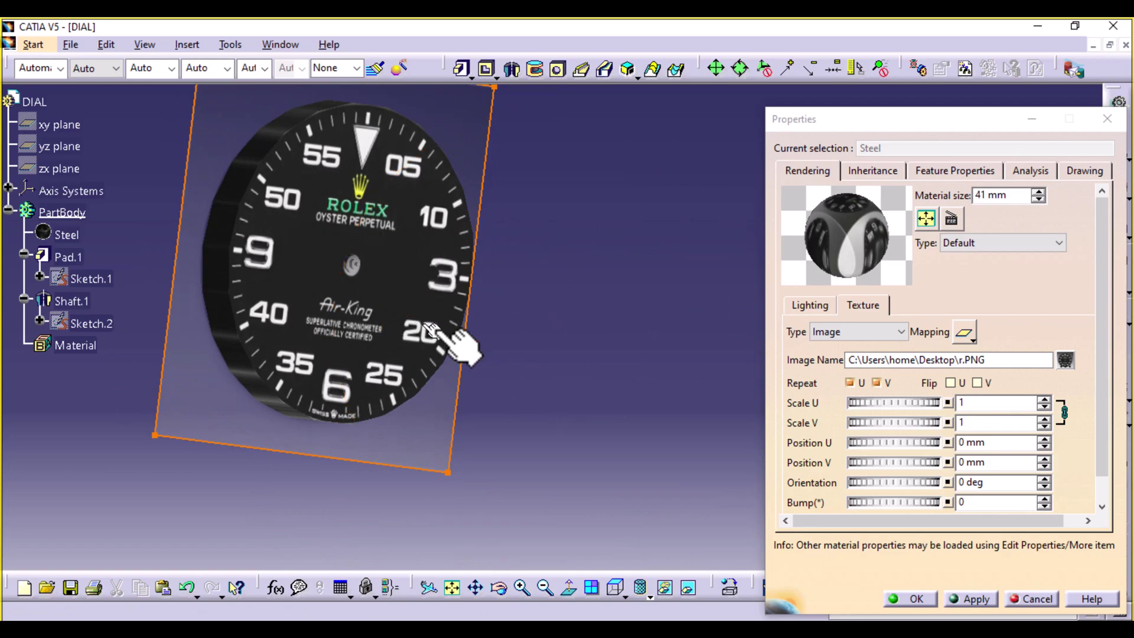
click(918, 599)
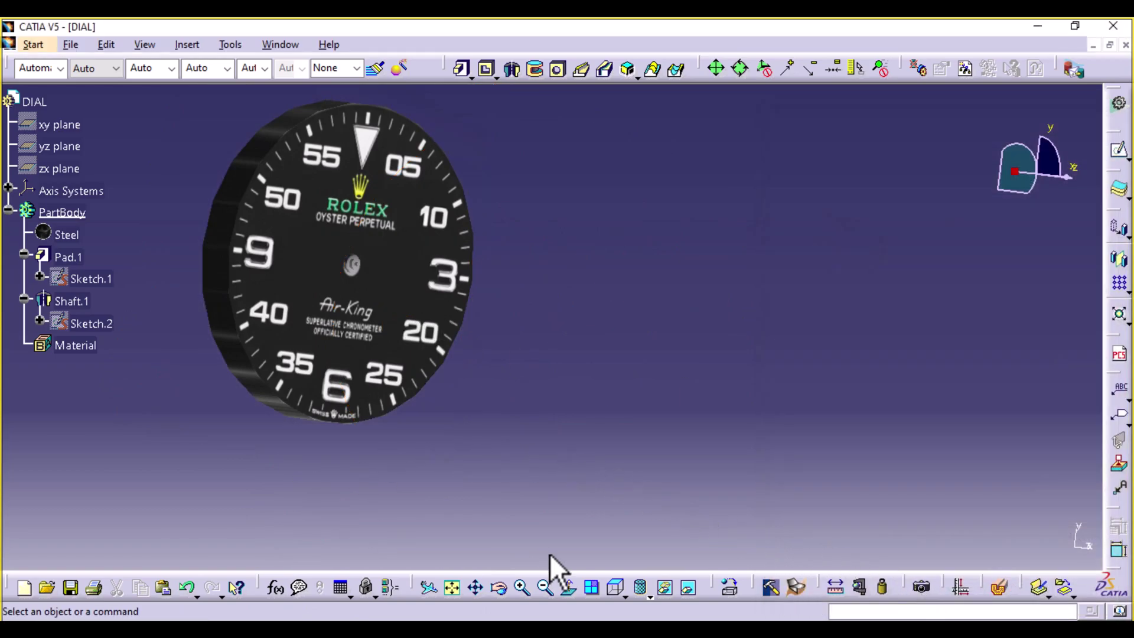
Insert a new Body.2 and move Shaft.1 into it from PartBody by cut and paste.
click(184, 44)
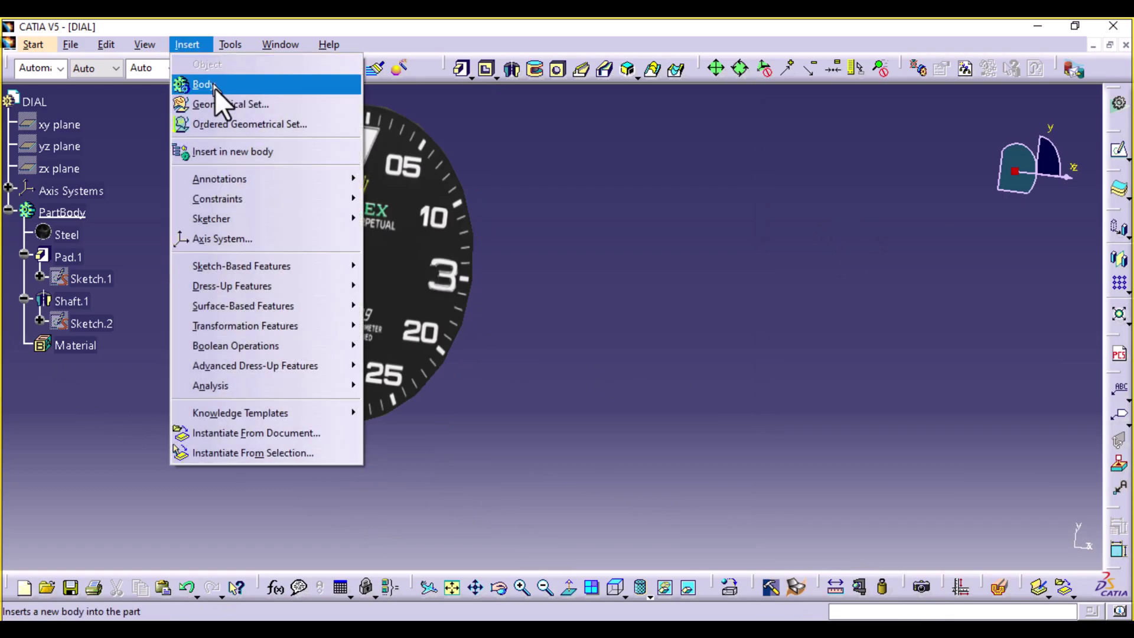
click(231, 84)
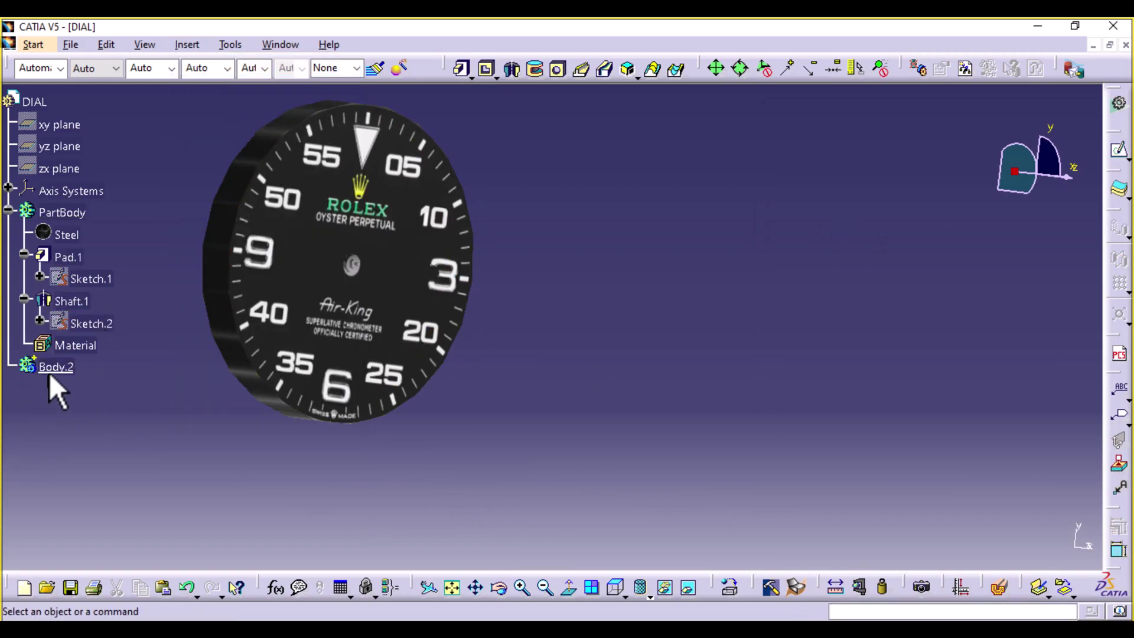
right_click(78, 306)
click(118, 426)
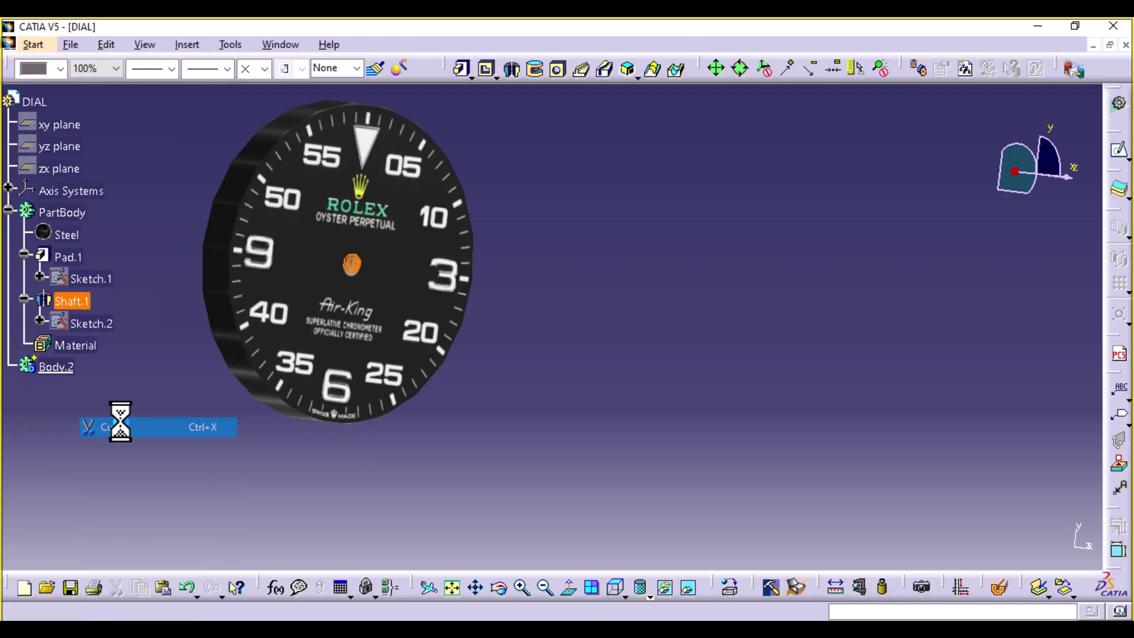
right_click(56, 344)
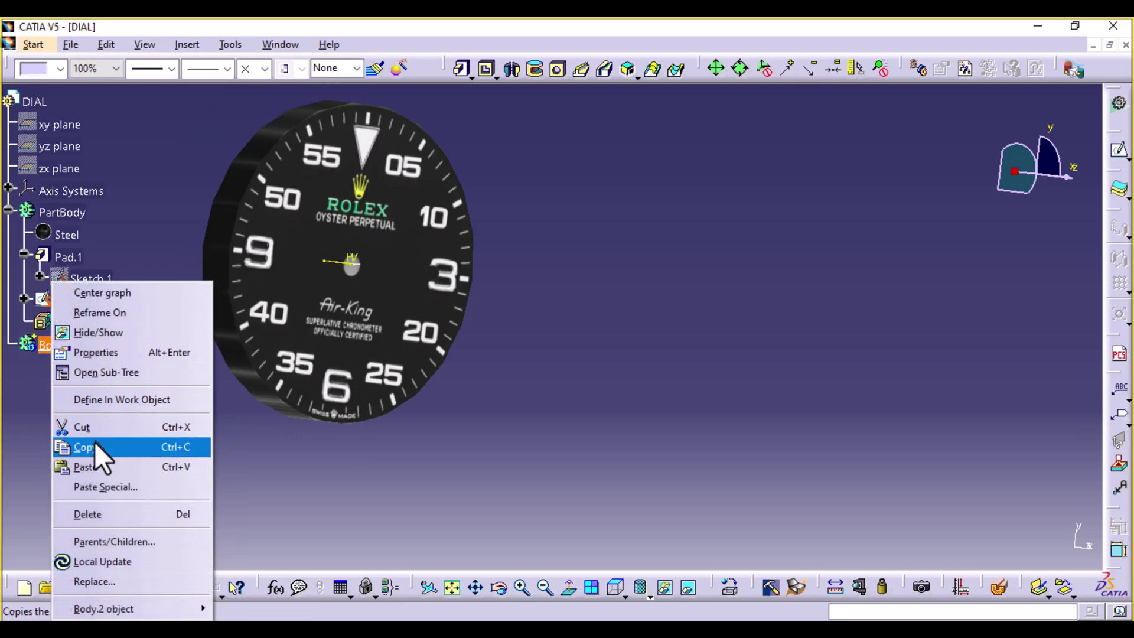
click(98, 467)
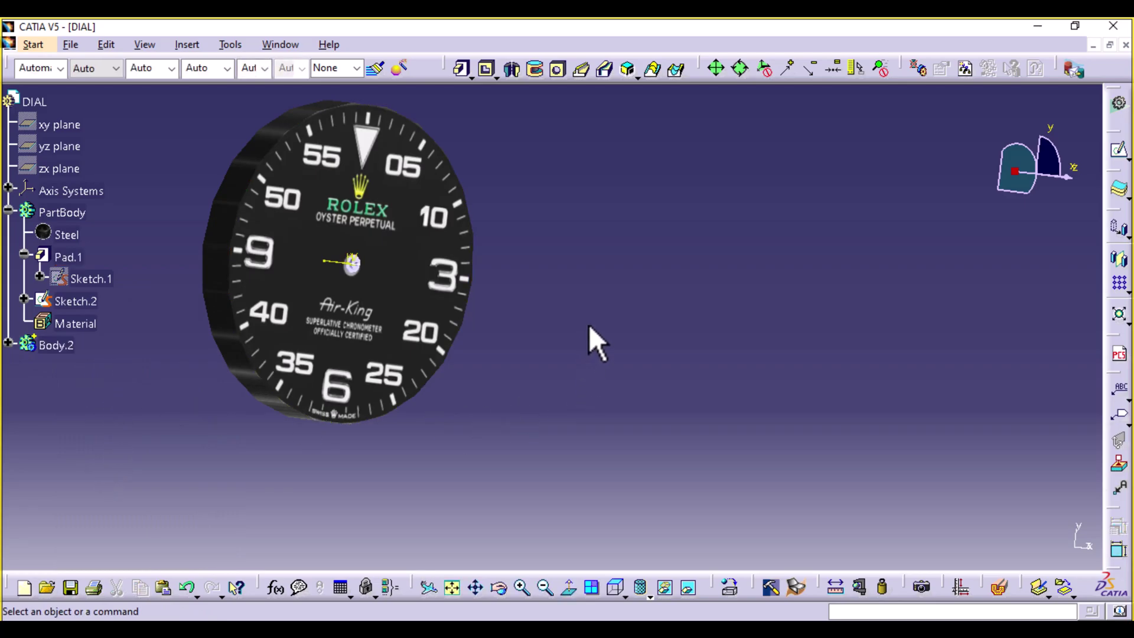
Hide Body.2 and reframe the view to show the whole dial disc with its centre hole.
middle_drag(590, 324, 514, 299)
right_click(50, 344)
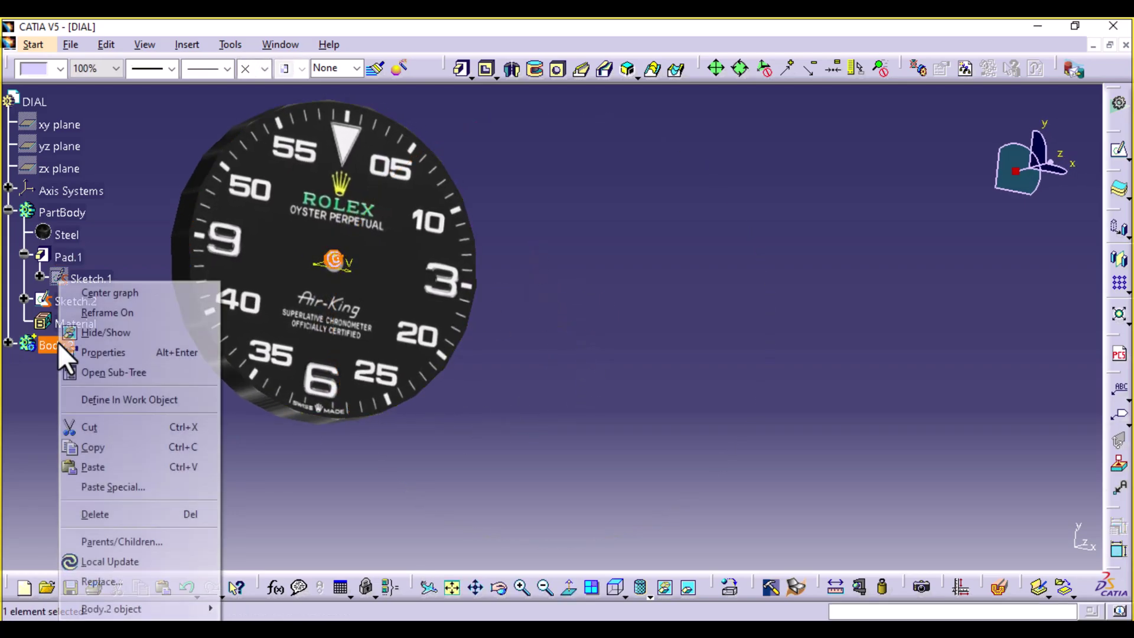
click(109, 328)
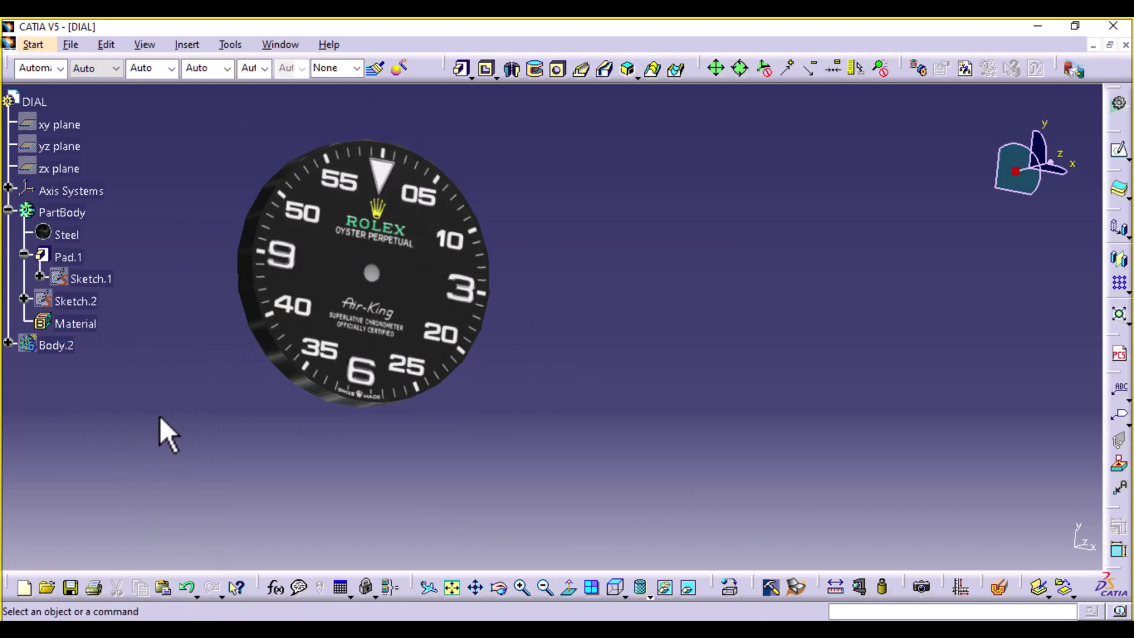
middle_drag(555, 393, 610, 392)
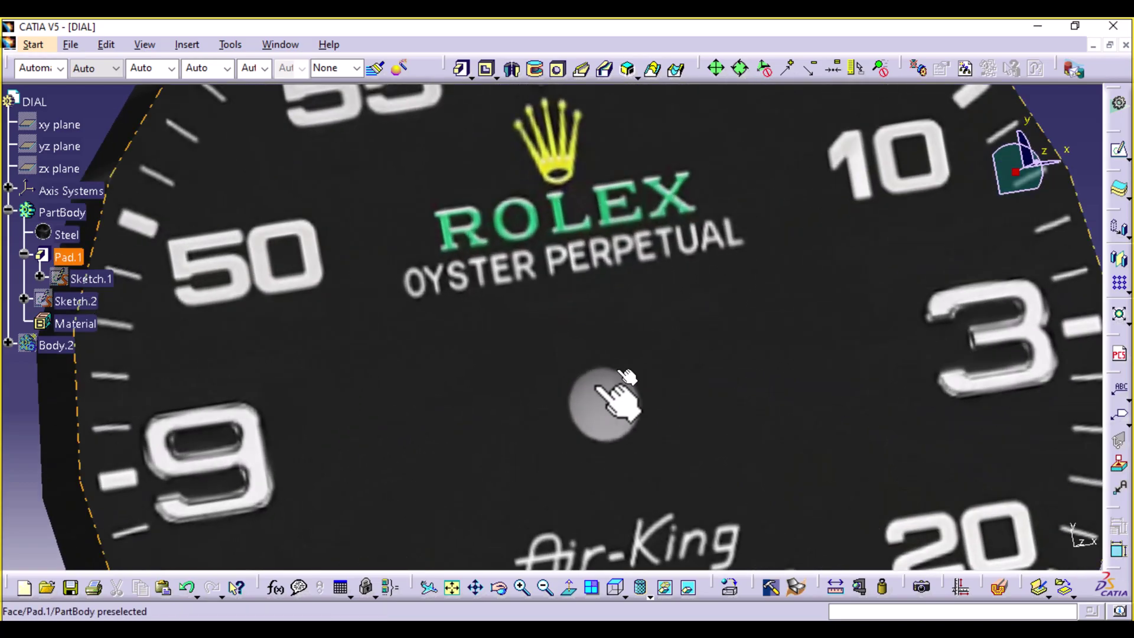
middle_drag(558, 431, 539, 531)
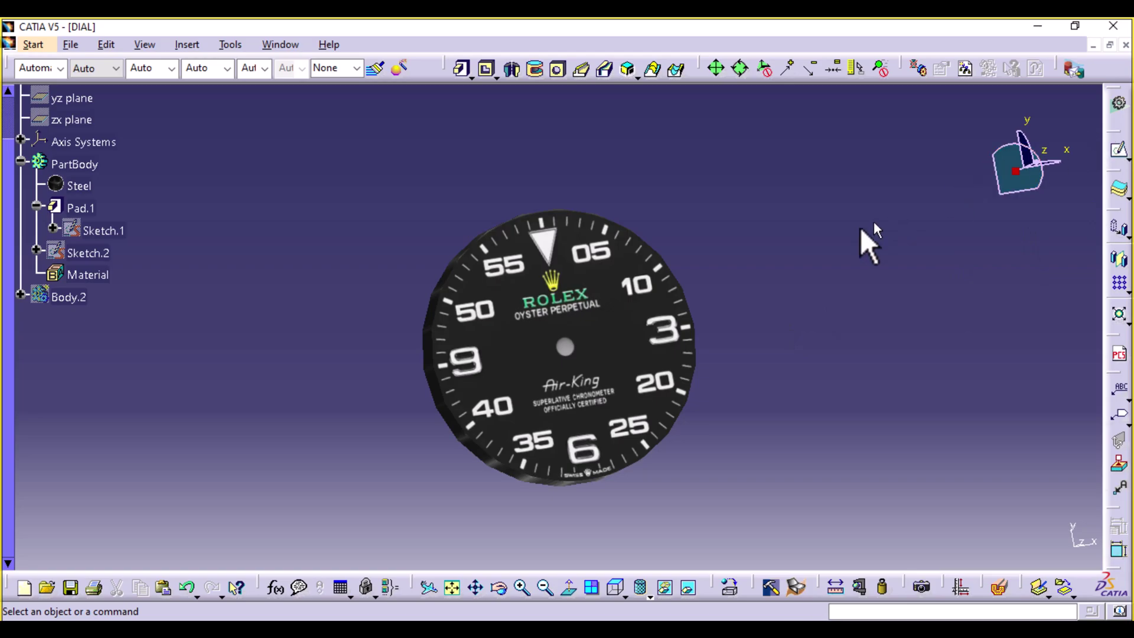
Show Axis System.1 and make PartBody the work object.
click(21, 140)
right_click(66, 162)
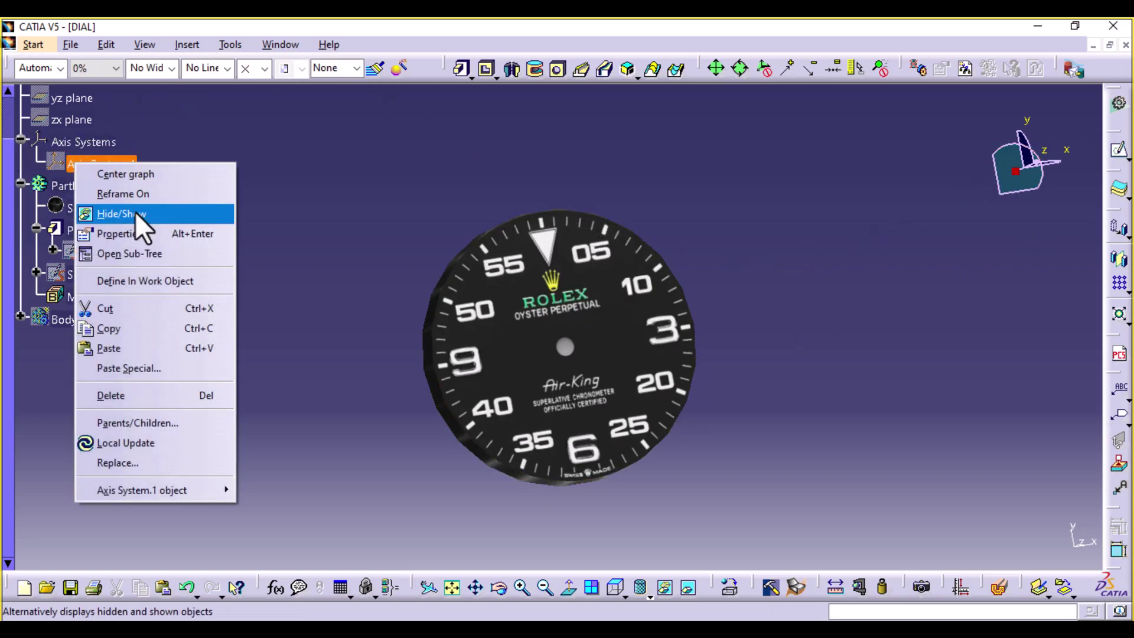
click(127, 213)
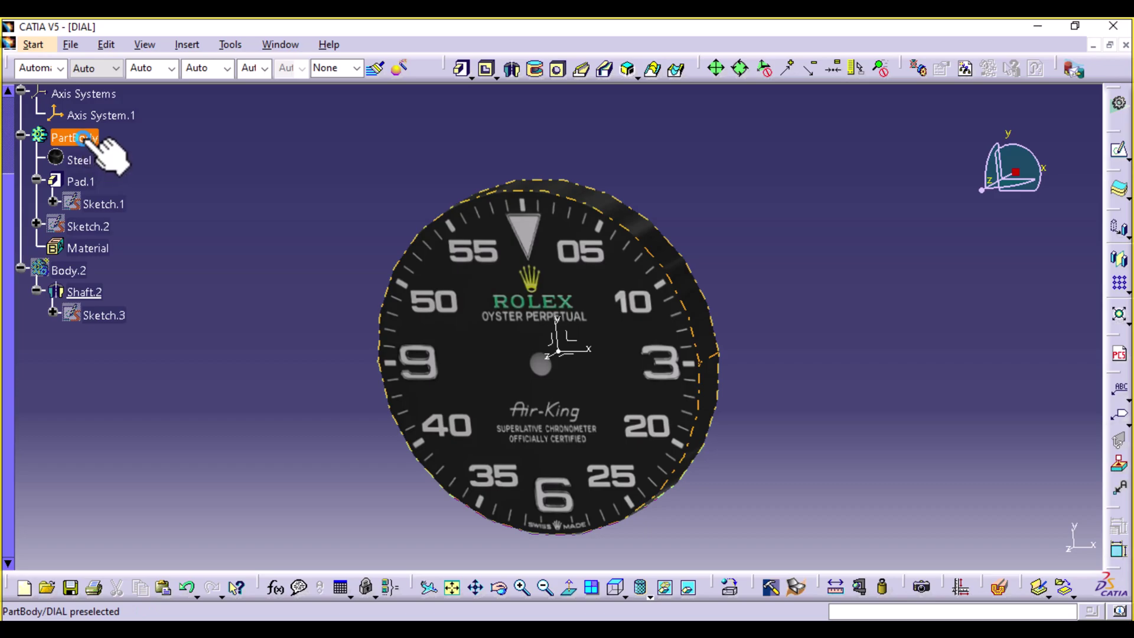
right_click(84, 139)
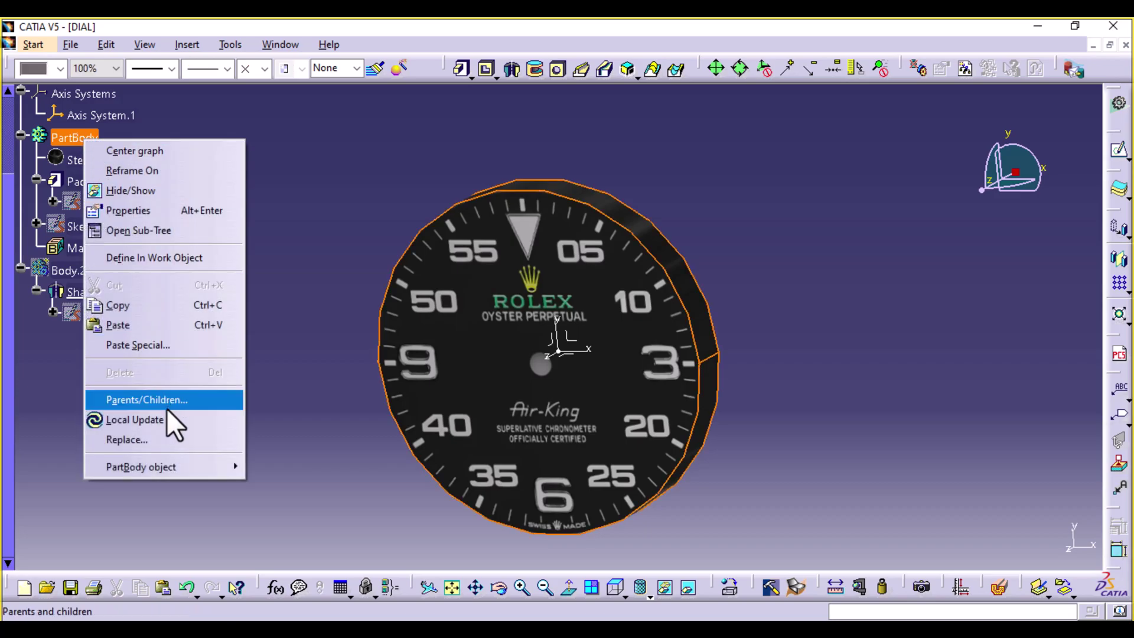
click(197, 258)
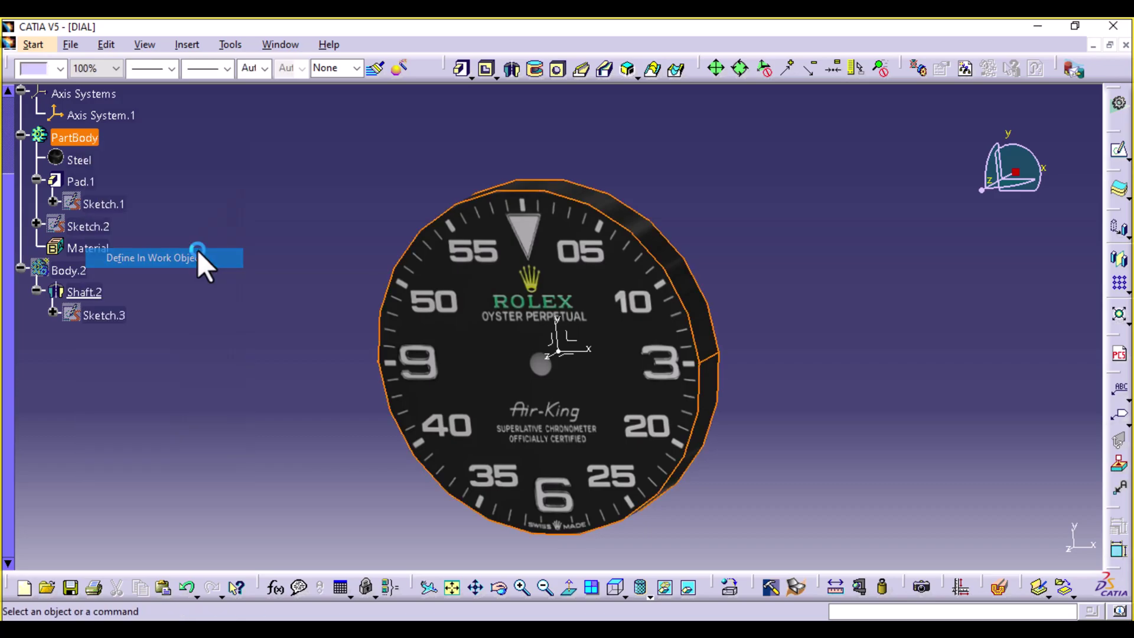
Sketch a small circle centred on the origin of Axis System.1's plane as Sketch.4.
click(561, 342)
click(1119, 152)
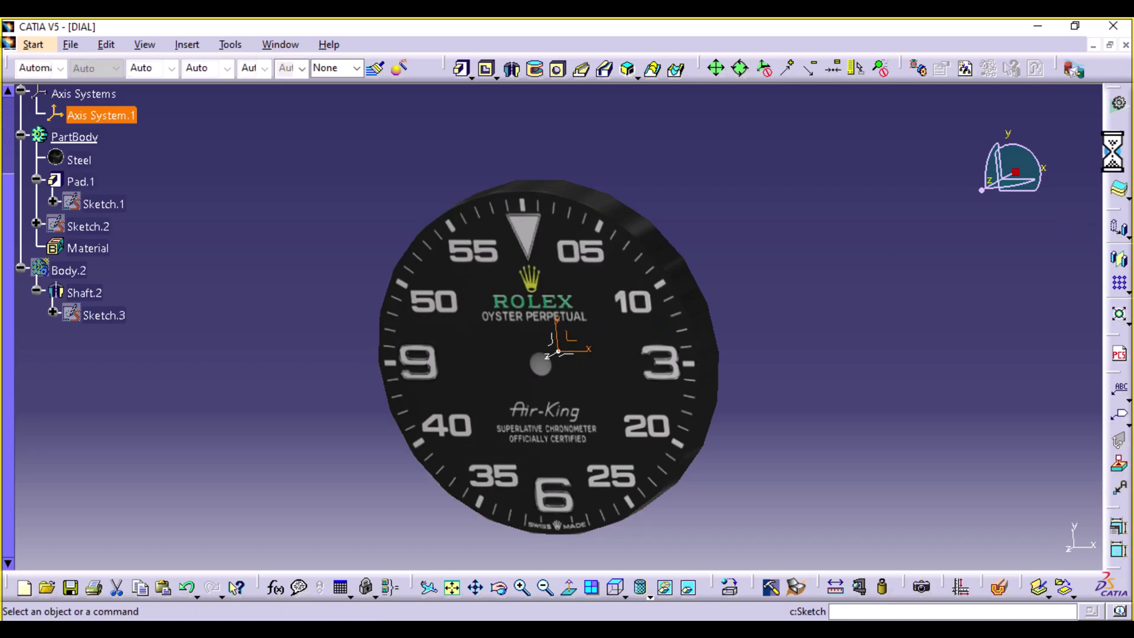
click(1017, 378)
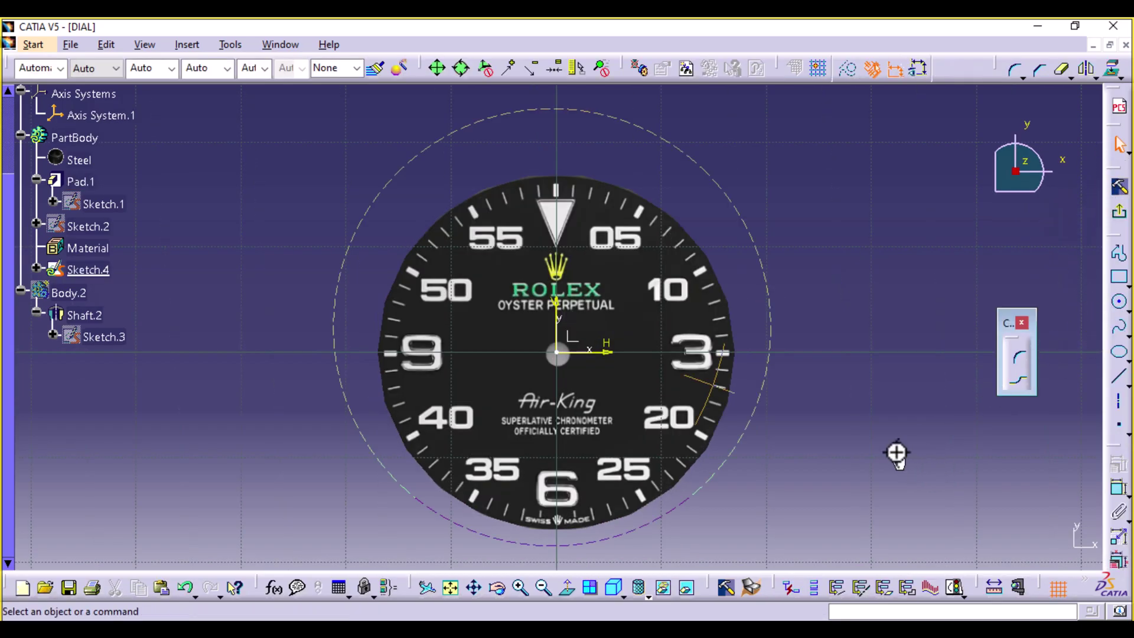
middle_drag(894, 453, 768, 254)
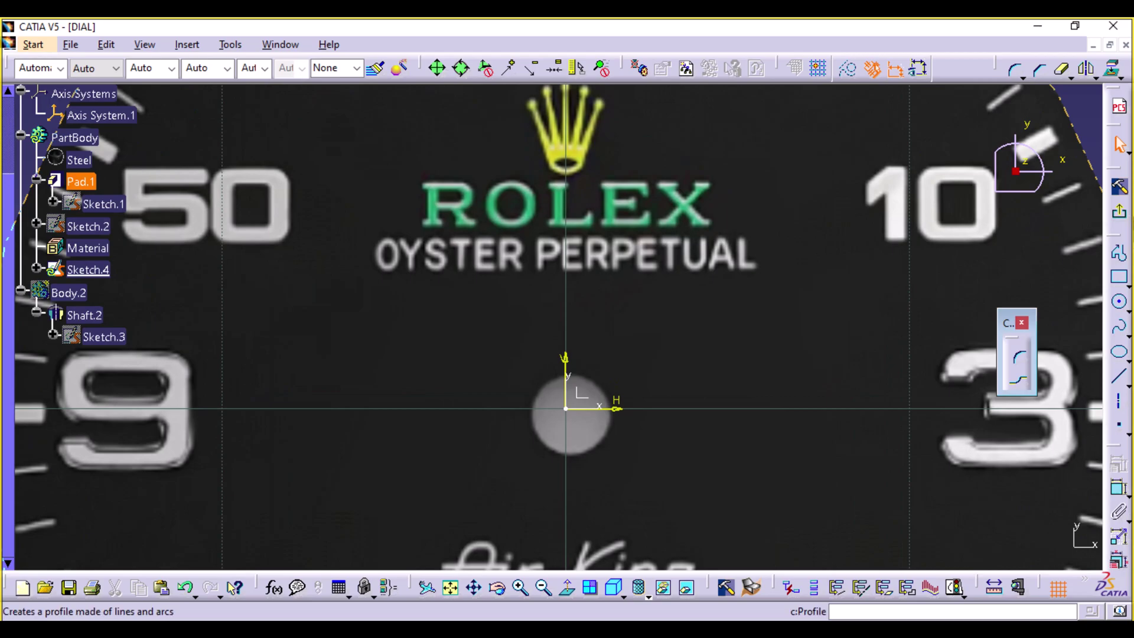
click(1119, 301)
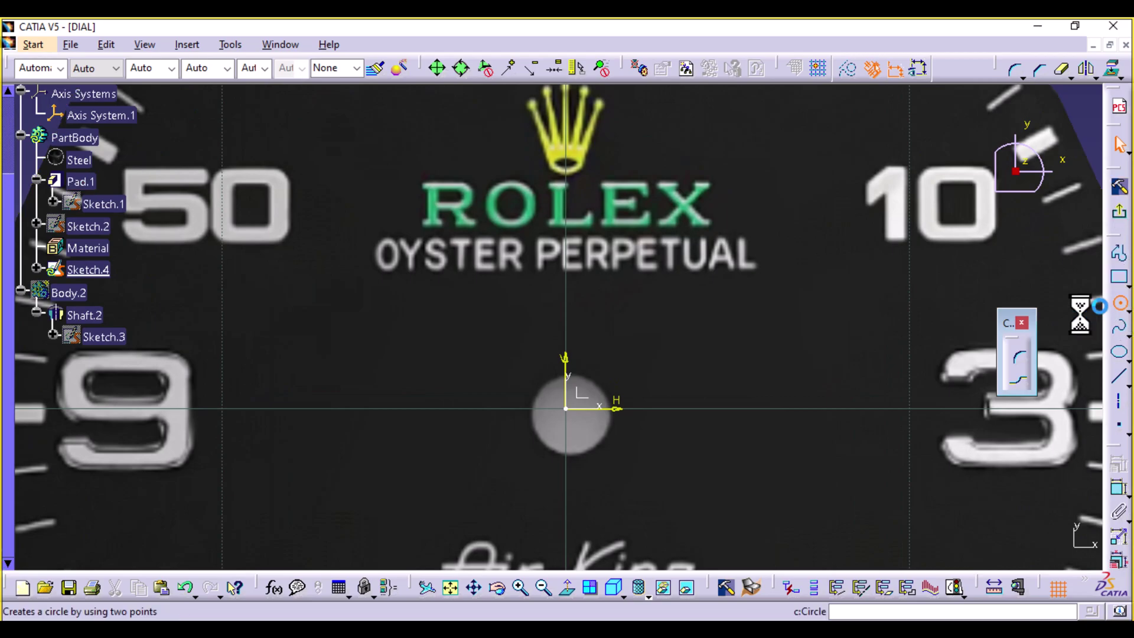
click(566, 408)
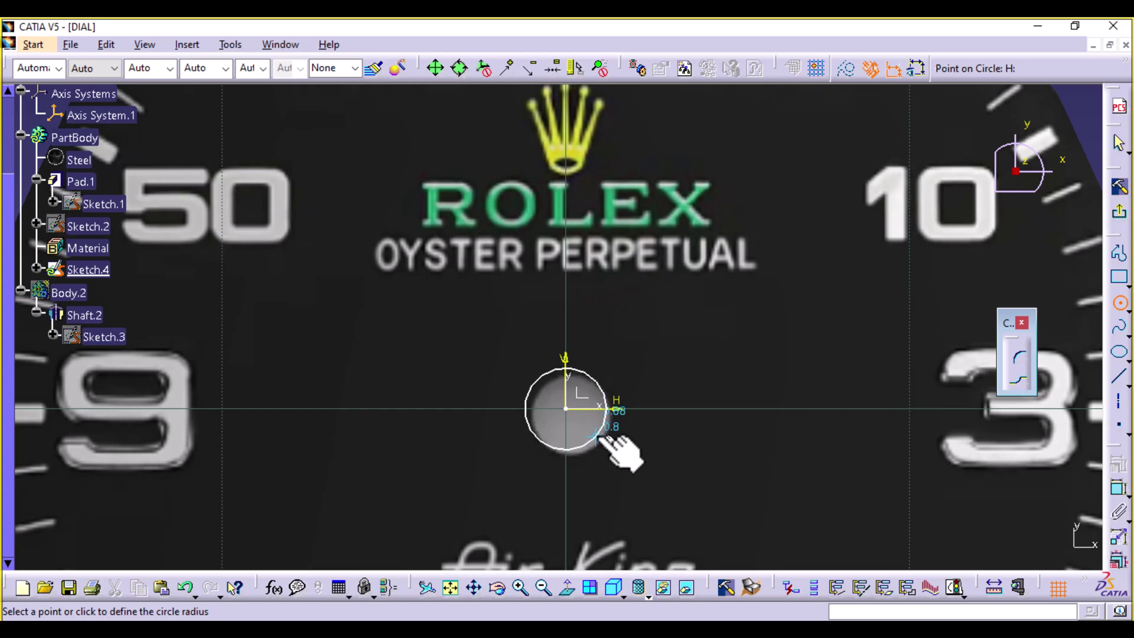
click(598, 439)
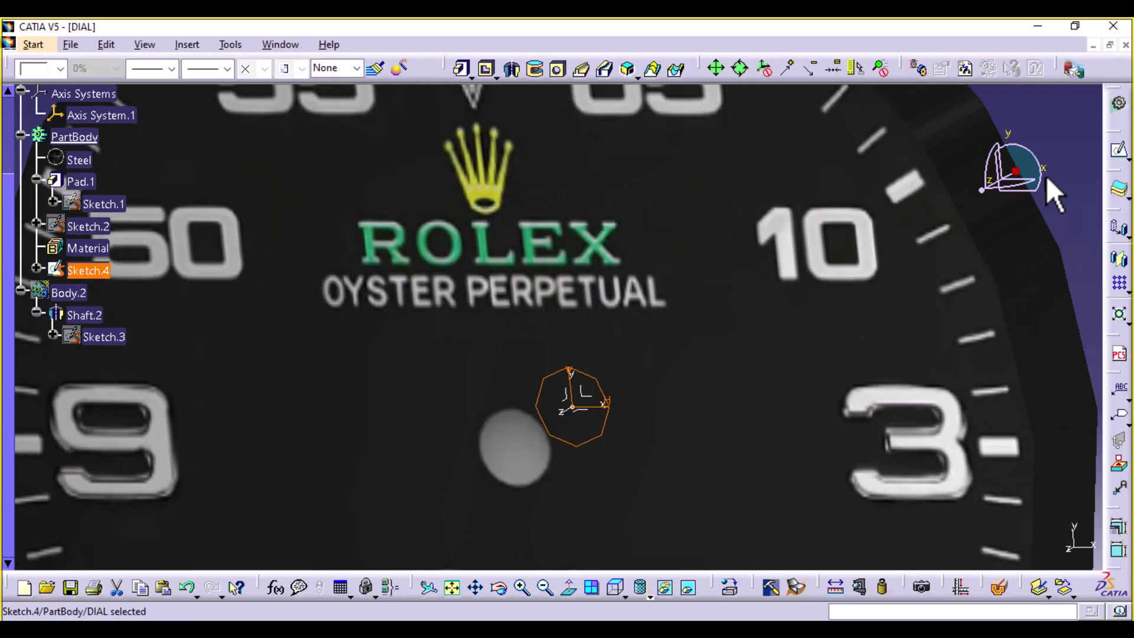
click(1035, 219)
Toggle Sketch.4's visibility, hide Axis System.1, and select the Steel material on PartBody.
middle_drag(676, 306, 691, 401)
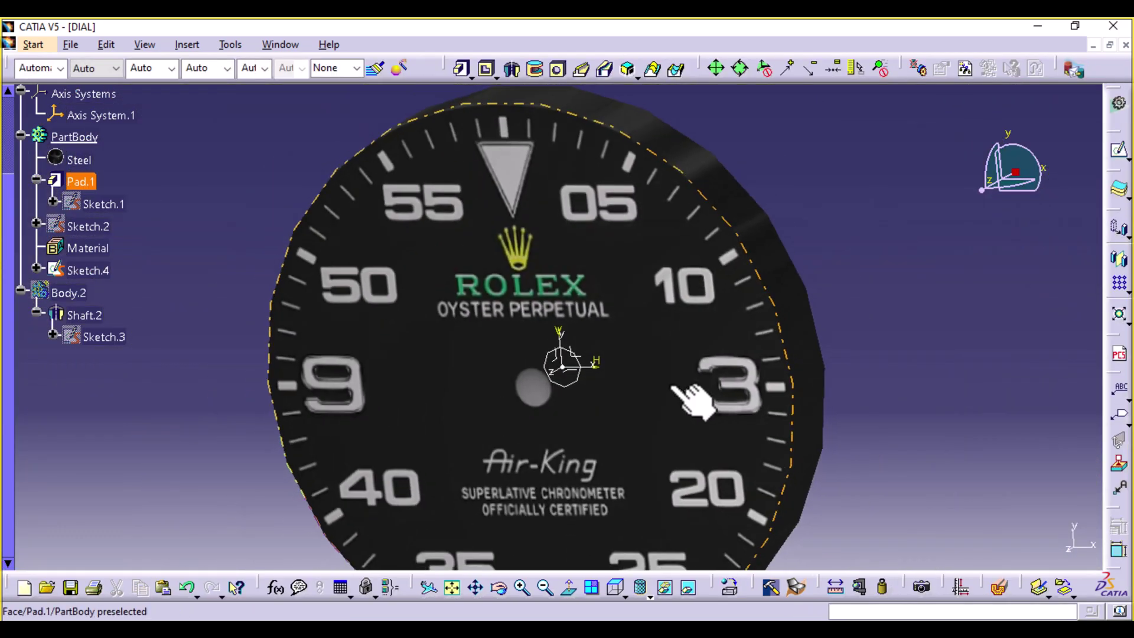
right_click(568, 382)
click(630, 98)
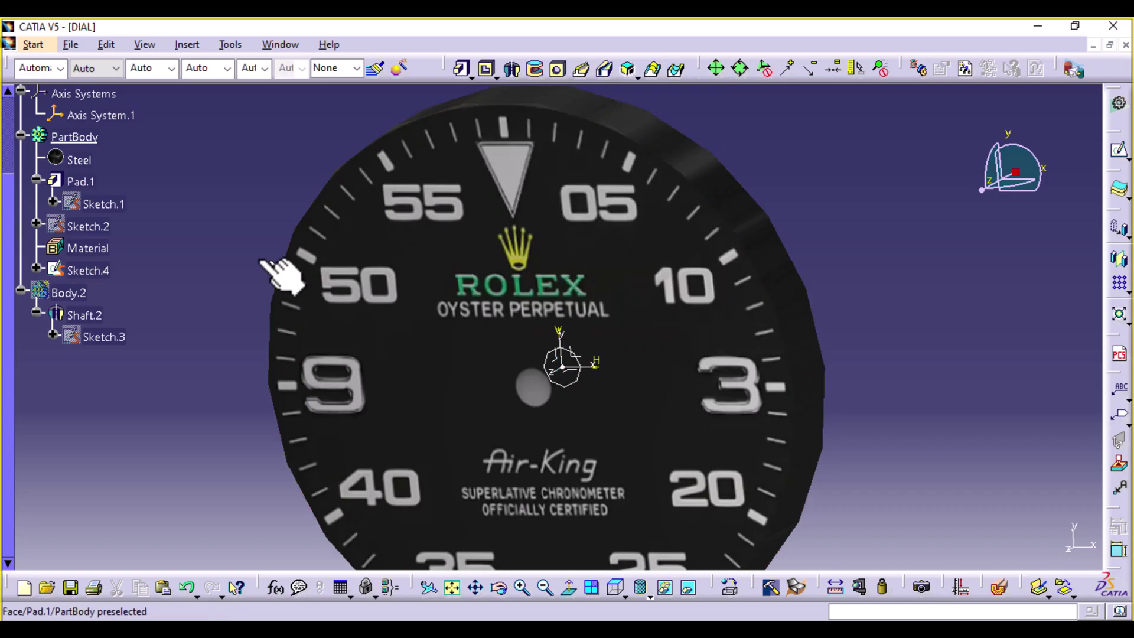
right_click(73, 114)
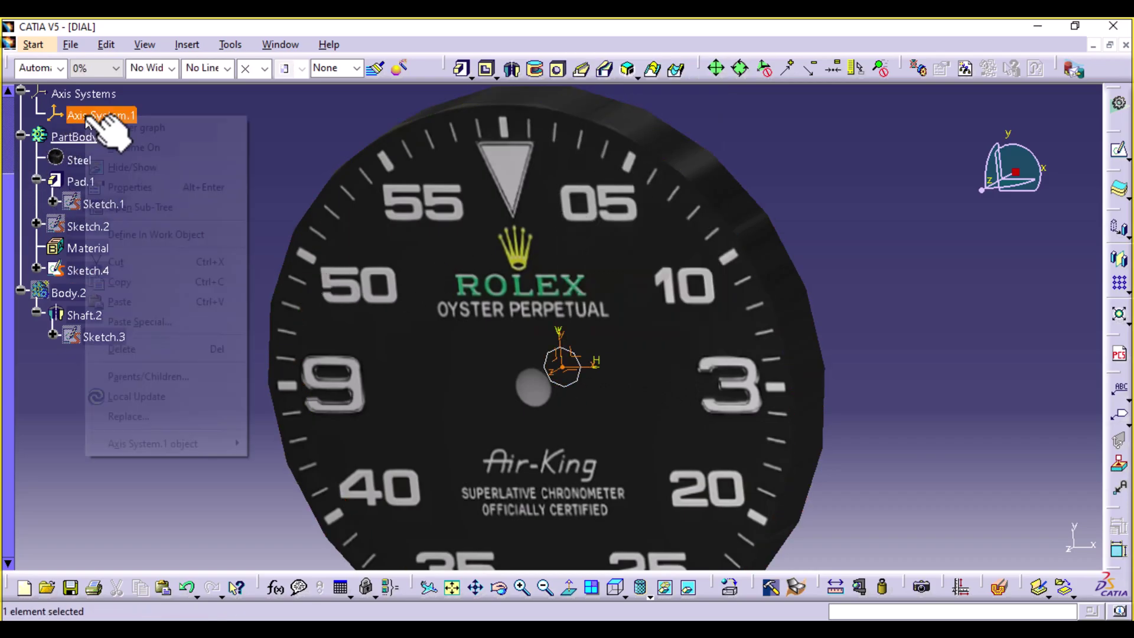
click(144, 171)
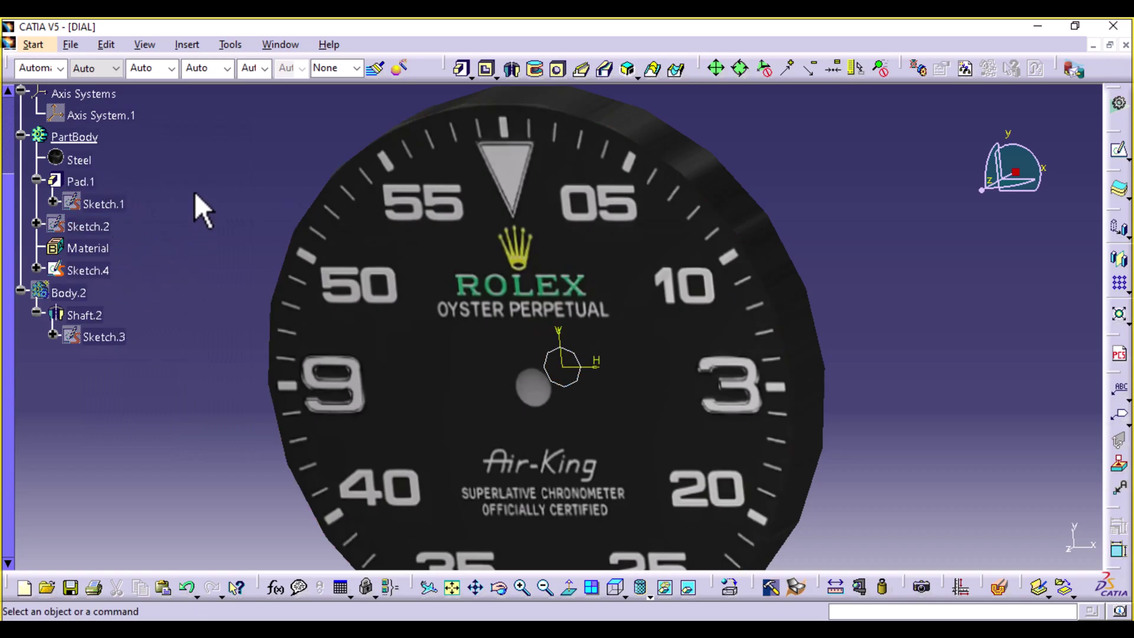
click(64, 160)
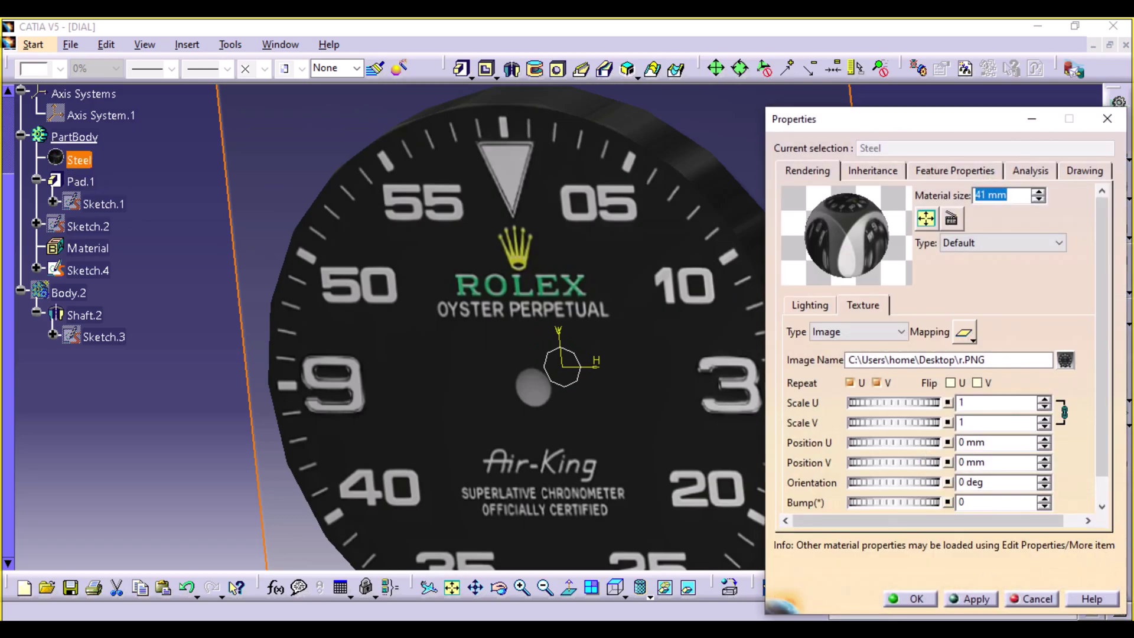
From a face-on top view, offset the dial texture's Position U to -0.1836 mm.
click(609, 589)
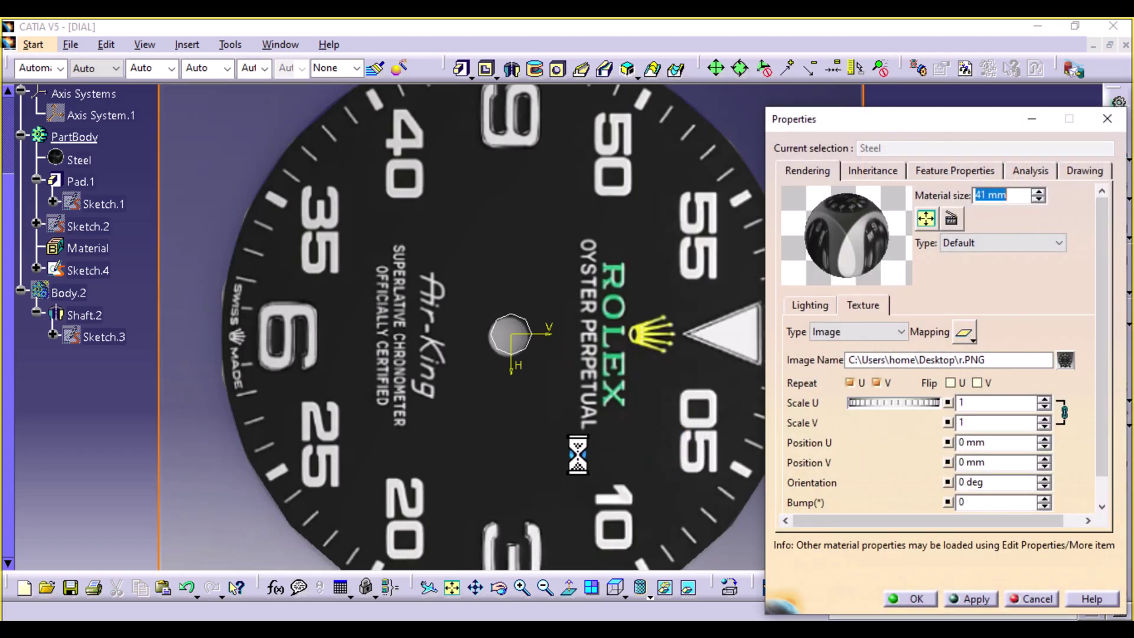
middle_drag(578, 451, 597, 546)
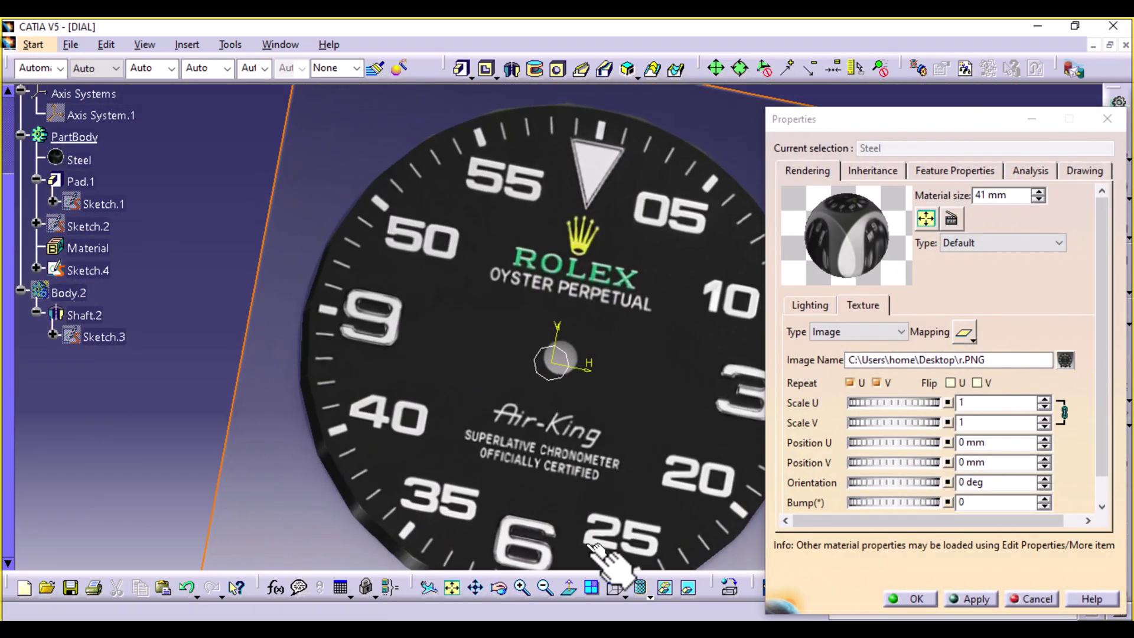
click(612, 589)
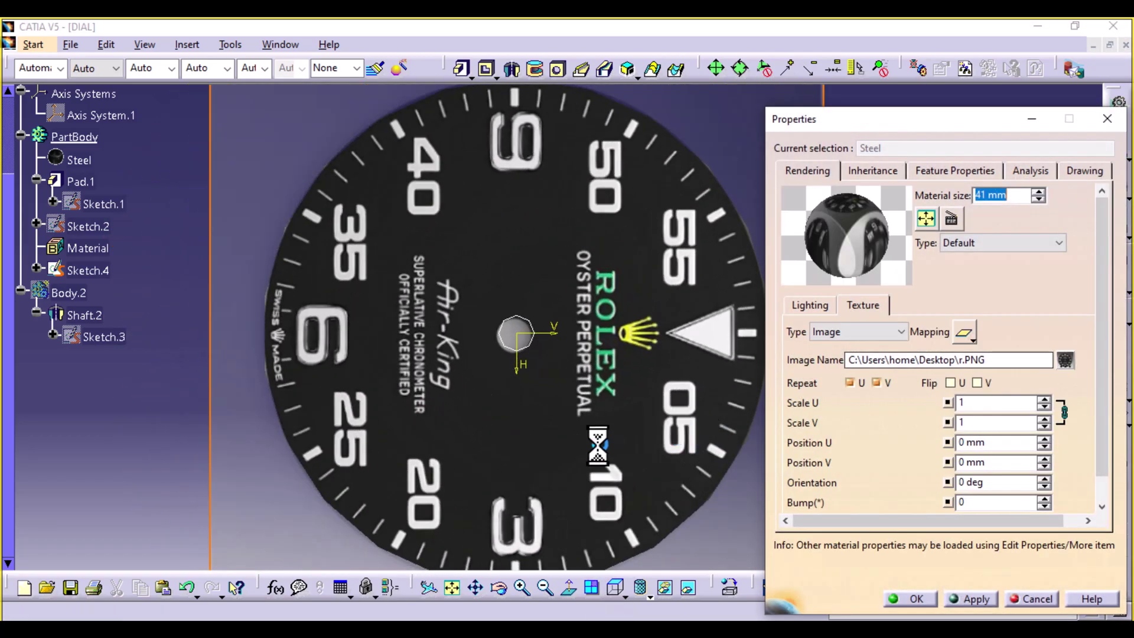
ctrl+middle_drag(597, 466, 583, 316)
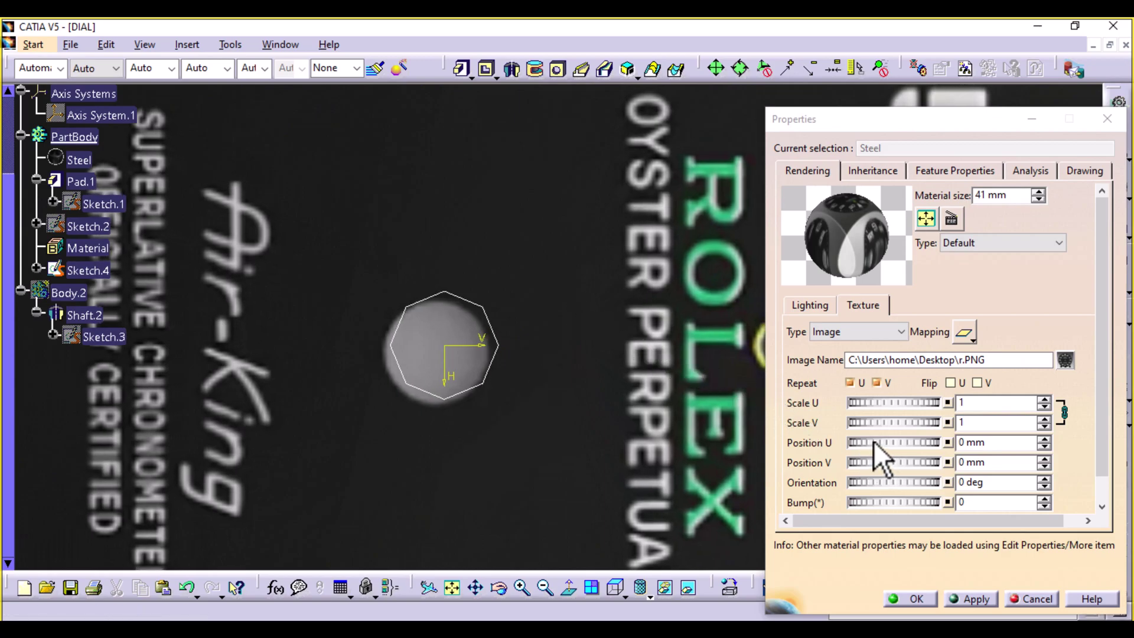
mouse_move(876, 445)
mouse_down()
mouse_move(858, 463)
mouse_move(881, 450)
mouse_up()
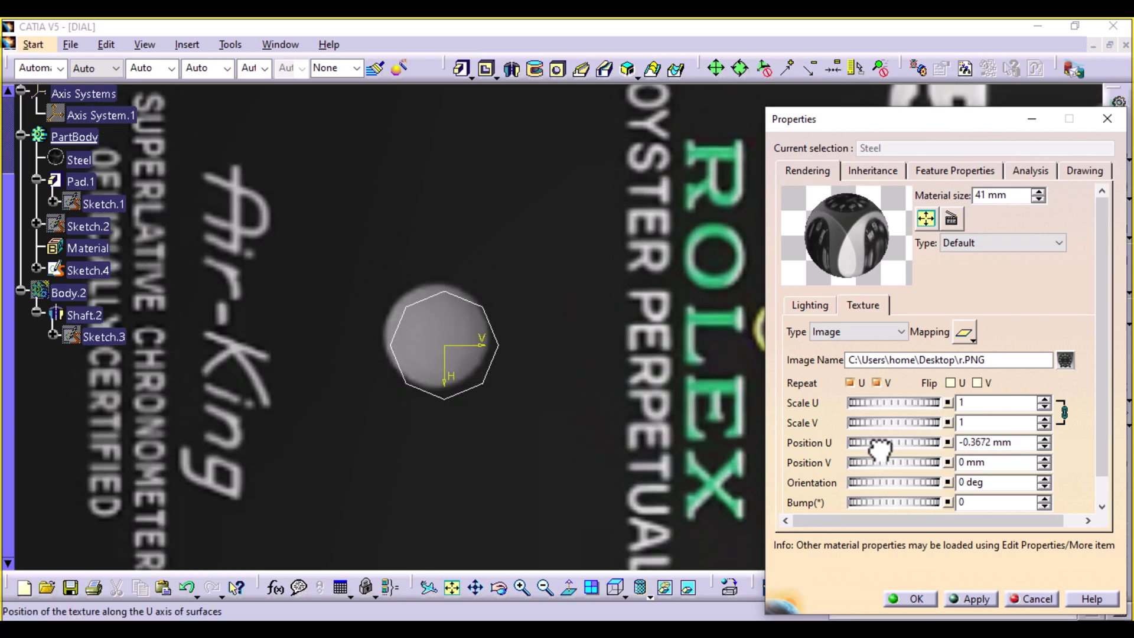
click(1044, 448)
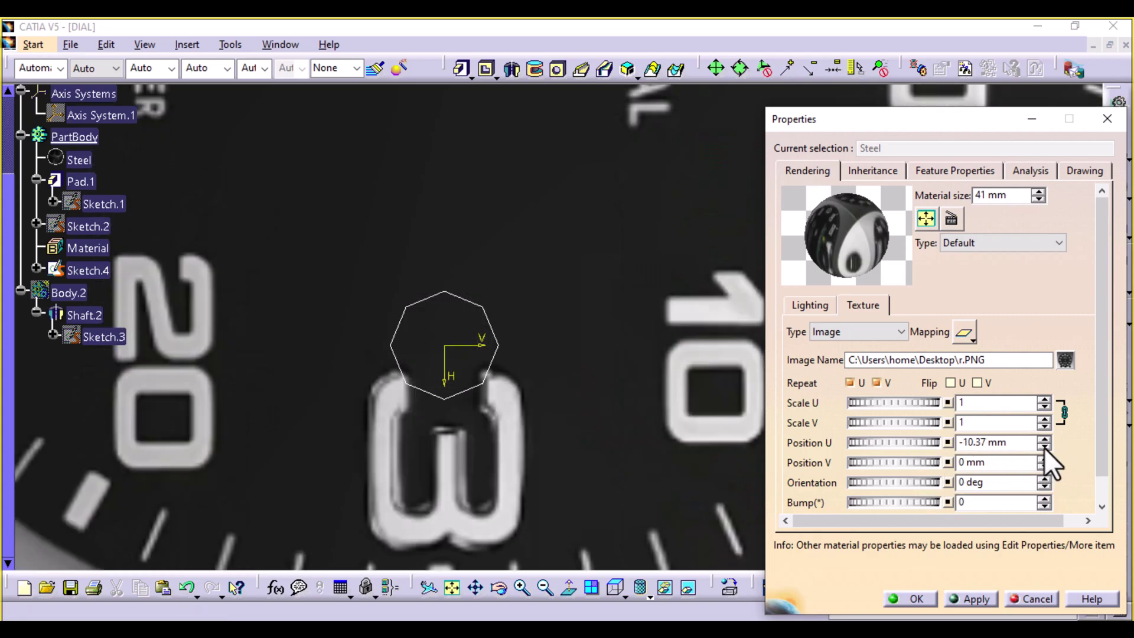
click(1044, 438)
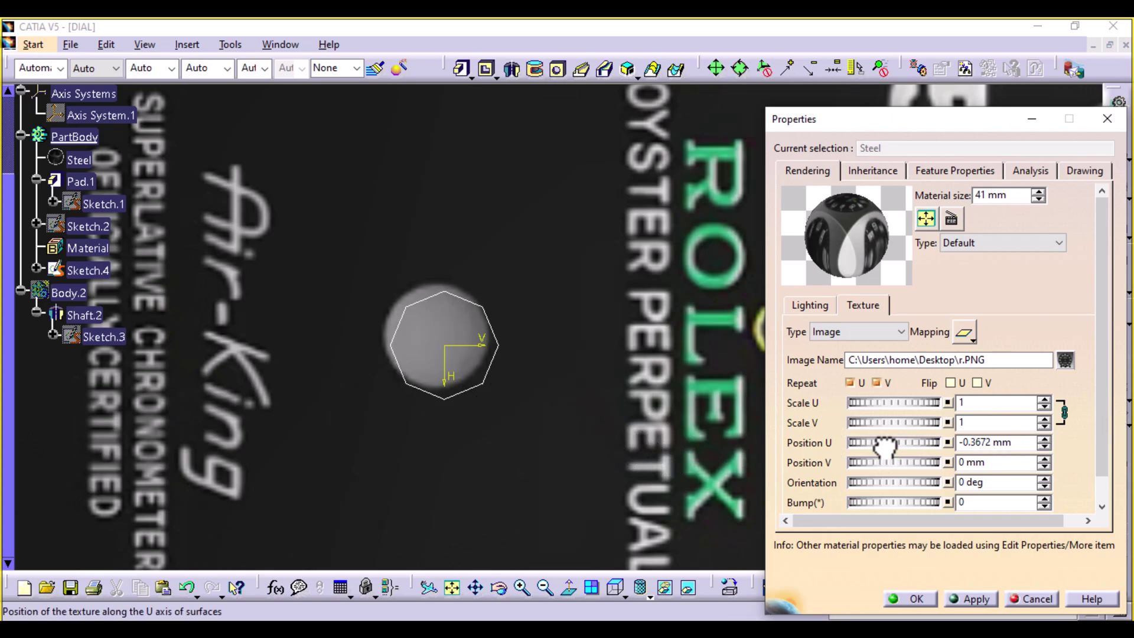
drag(882, 444, 884, 449)
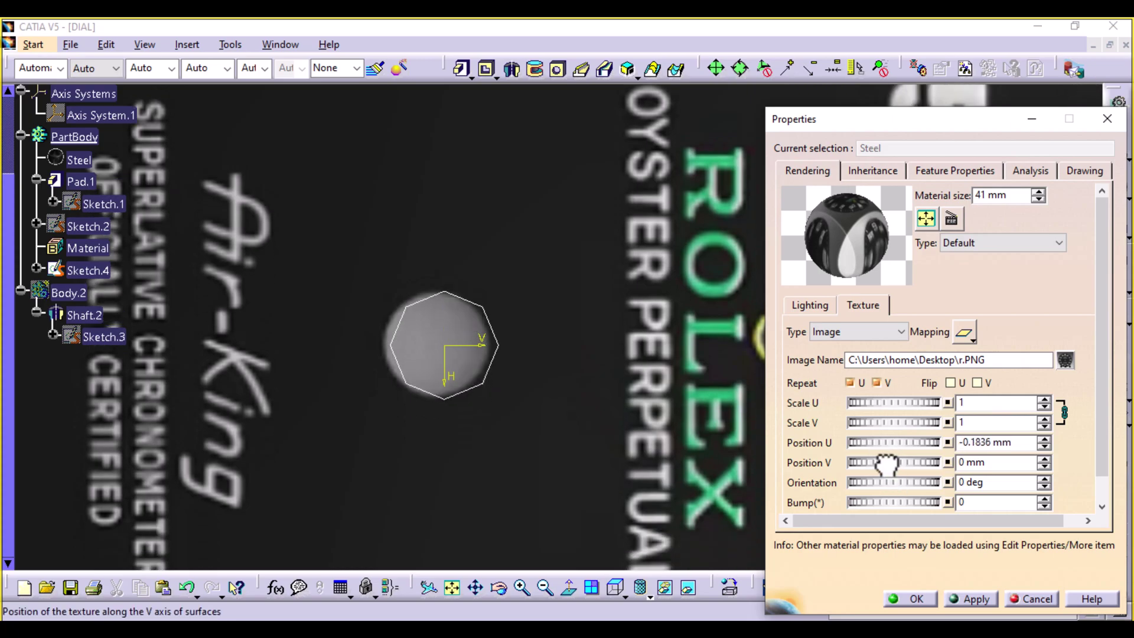
Set the texture's Position V to 0.1836 mm, check the centre, then apply and close.
drag(886, 464, 886, 466)
drag(886, 464, 860, 470)
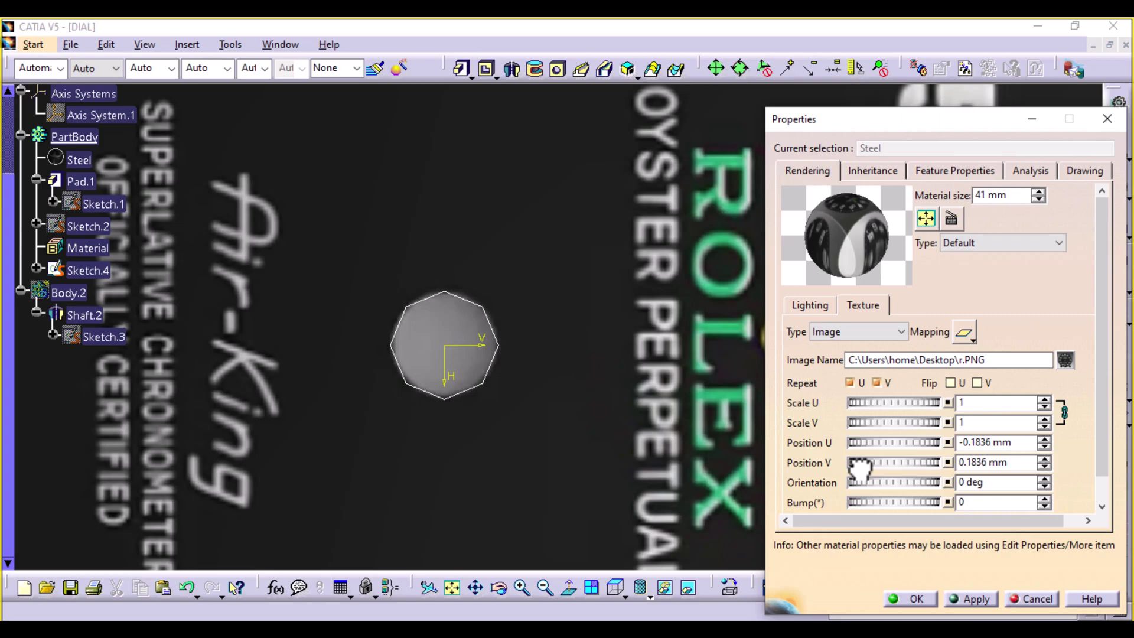
ctrl+middle_drag(621, 481, 590, 362)
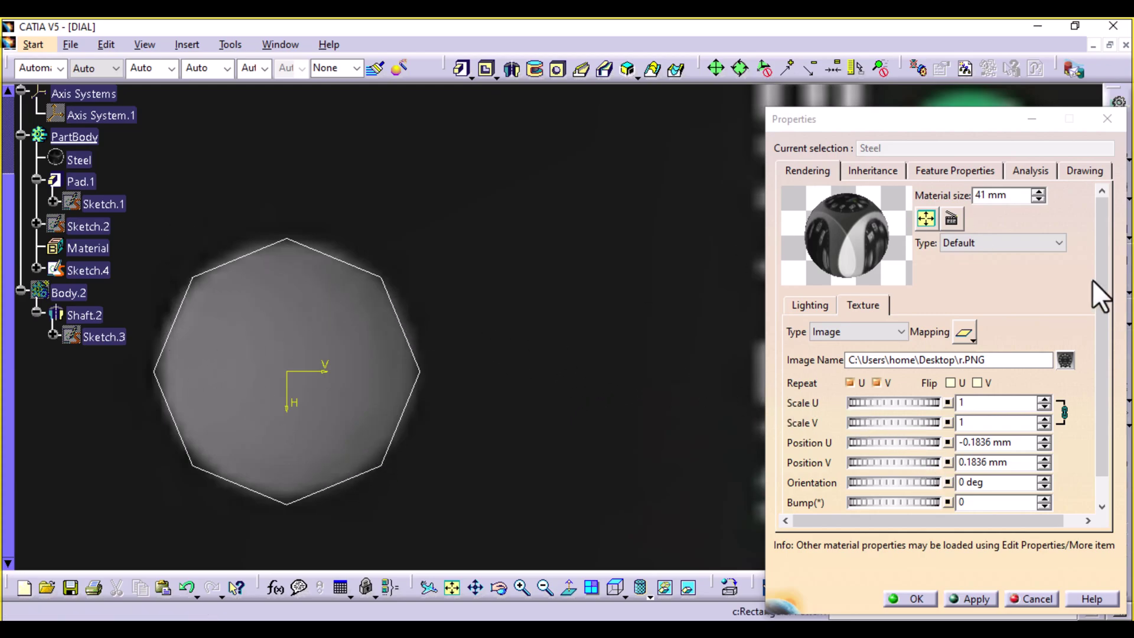
click(974, 599)
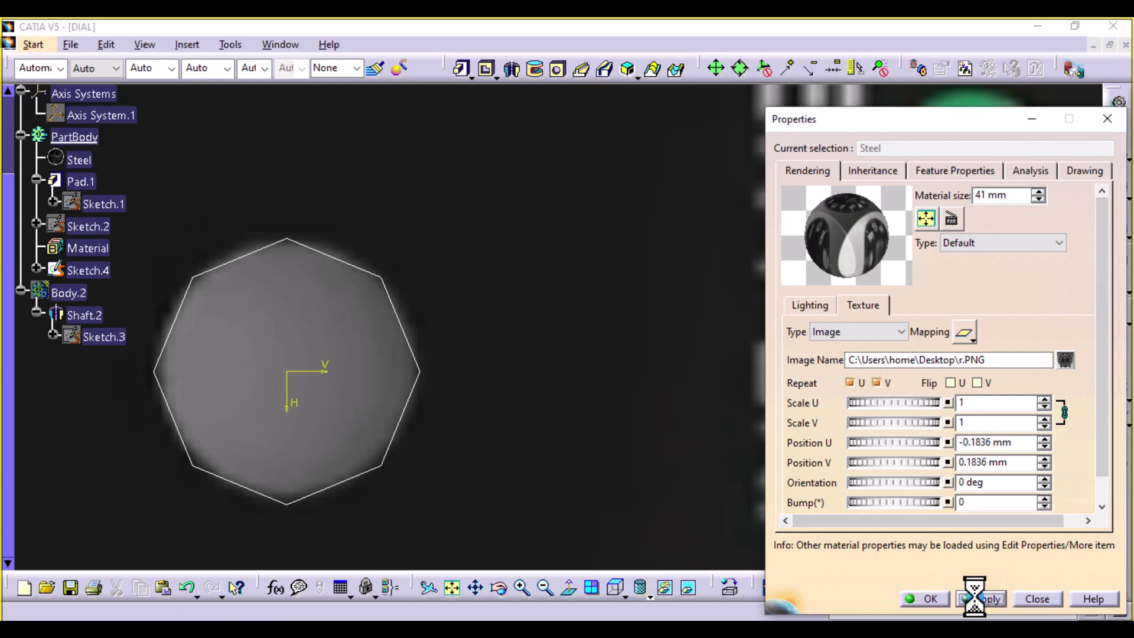
click(944, 599)
middle_drag(697, 367, 666, 619)
Delete Sketch.4 from the part.
middle_drag(352, 192, 371, 412)
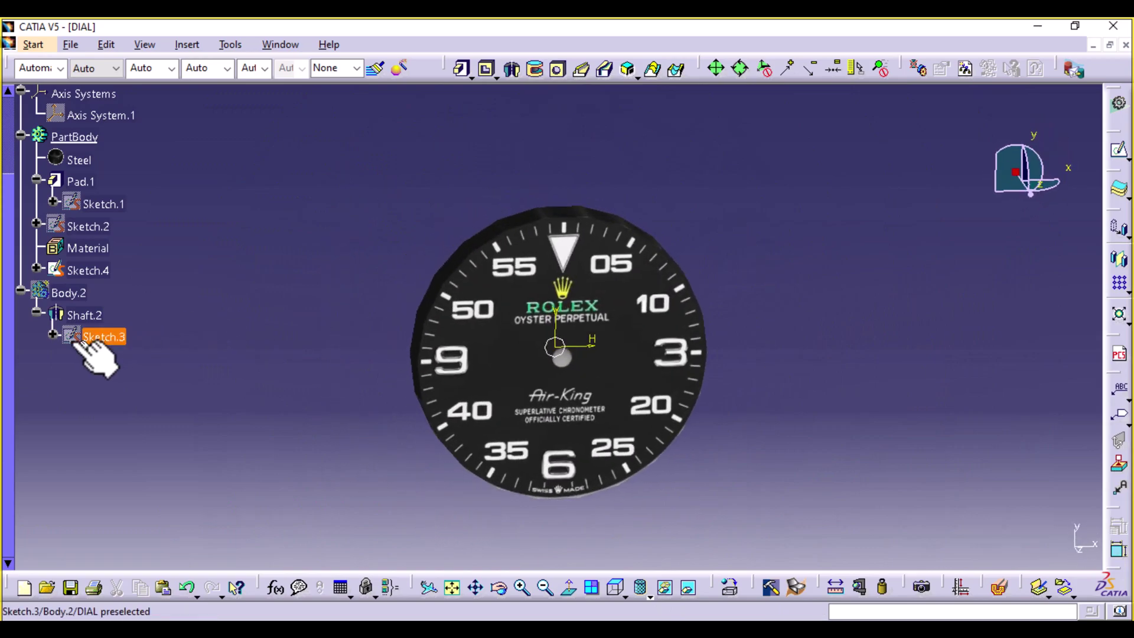
click(87, 271)
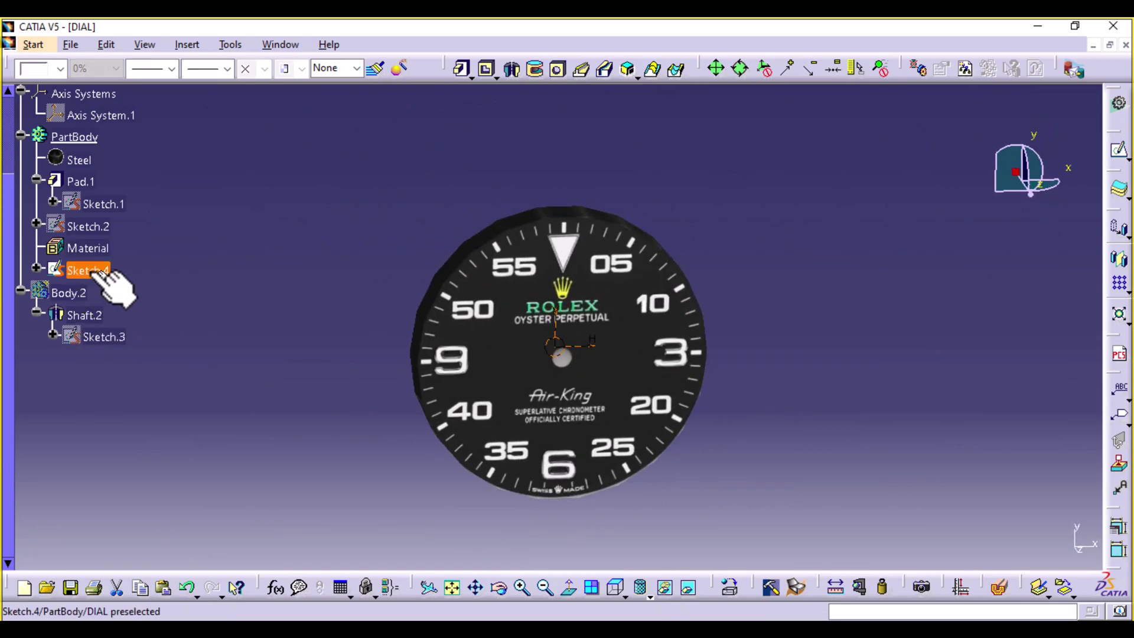
key(Delete)
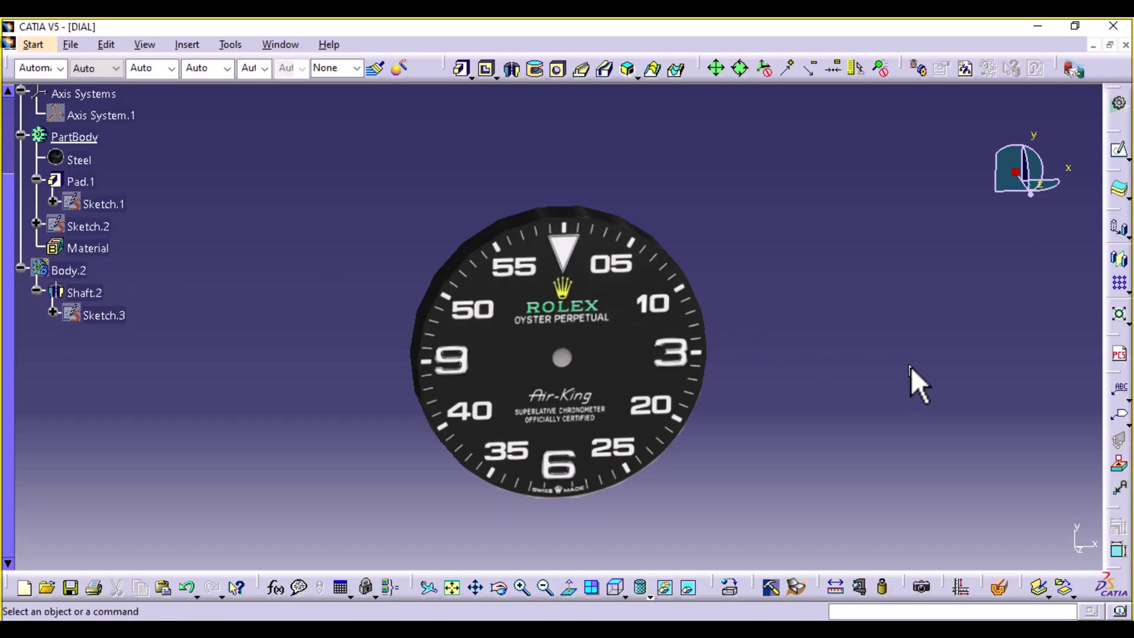
Show Body.2's shaft again at the dial centre and select Body.2.
mouse_move(919, 384)
middle_down()
mouse_move(623, 428)
mouse_move(425, 307)
mouse_move(427, 170)
mouse_move(641, 225)
middle_up()
middle_drag(375, 317, 701, 291)
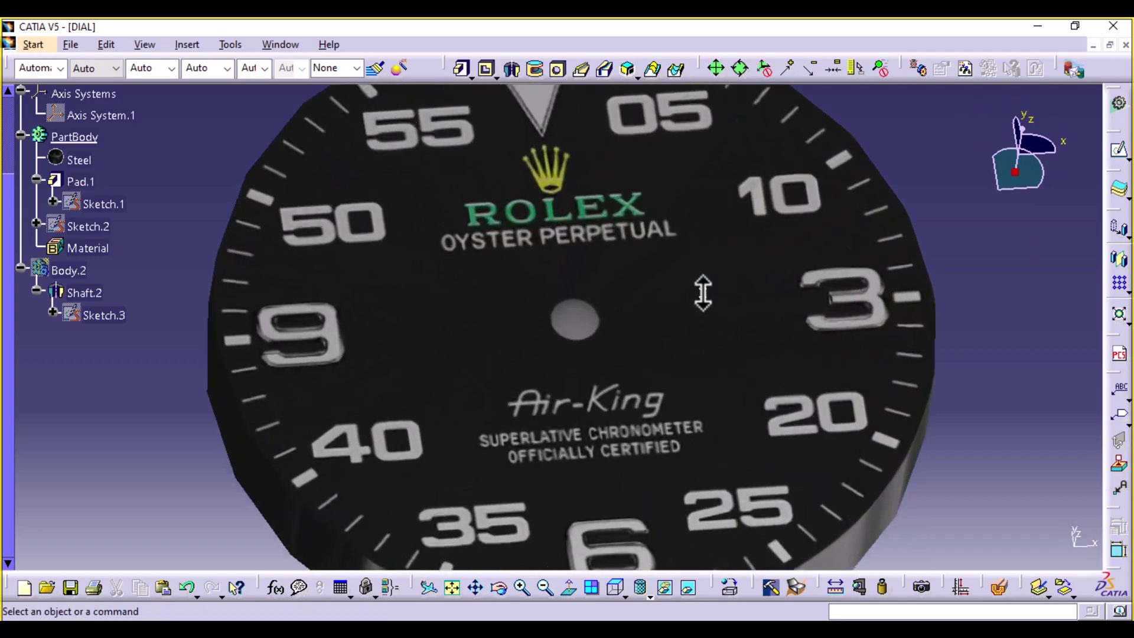
right_click(65, 270)
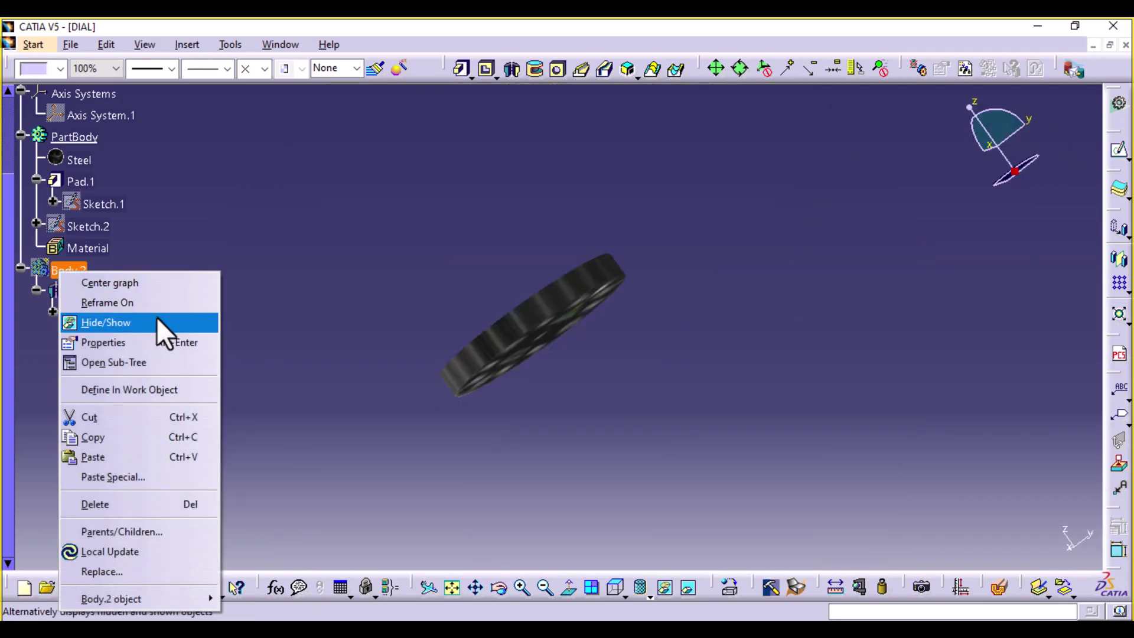
click(160, 322)
middle_drag(310, 338, 582, 319)
click(65, 224)
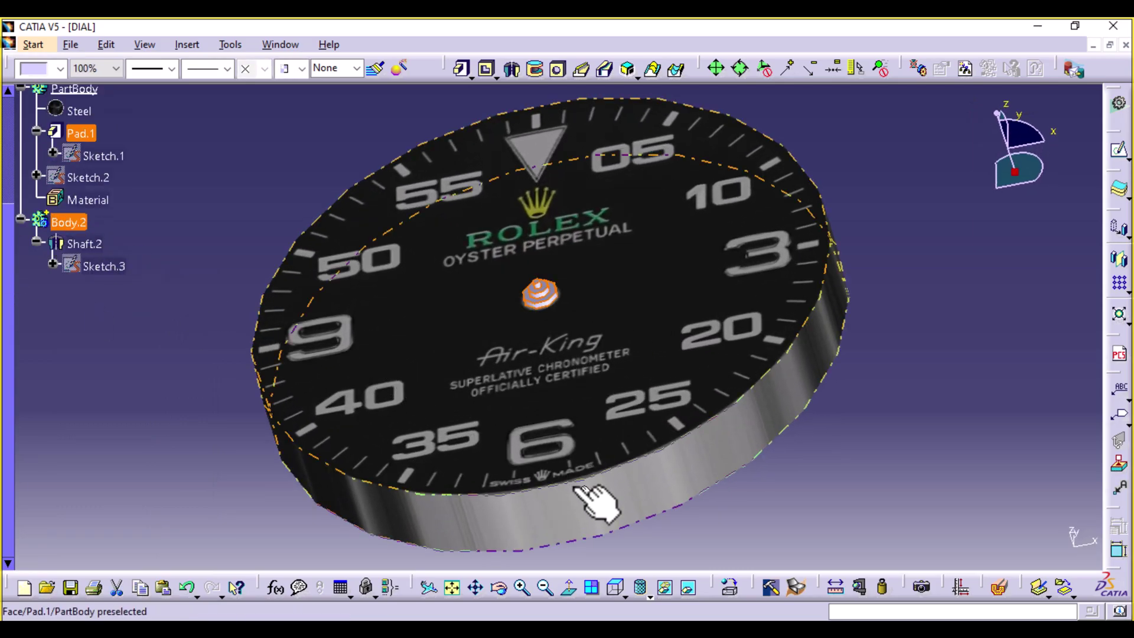
Open the material catalog and preview the Copper metal material.
click(732, 589)
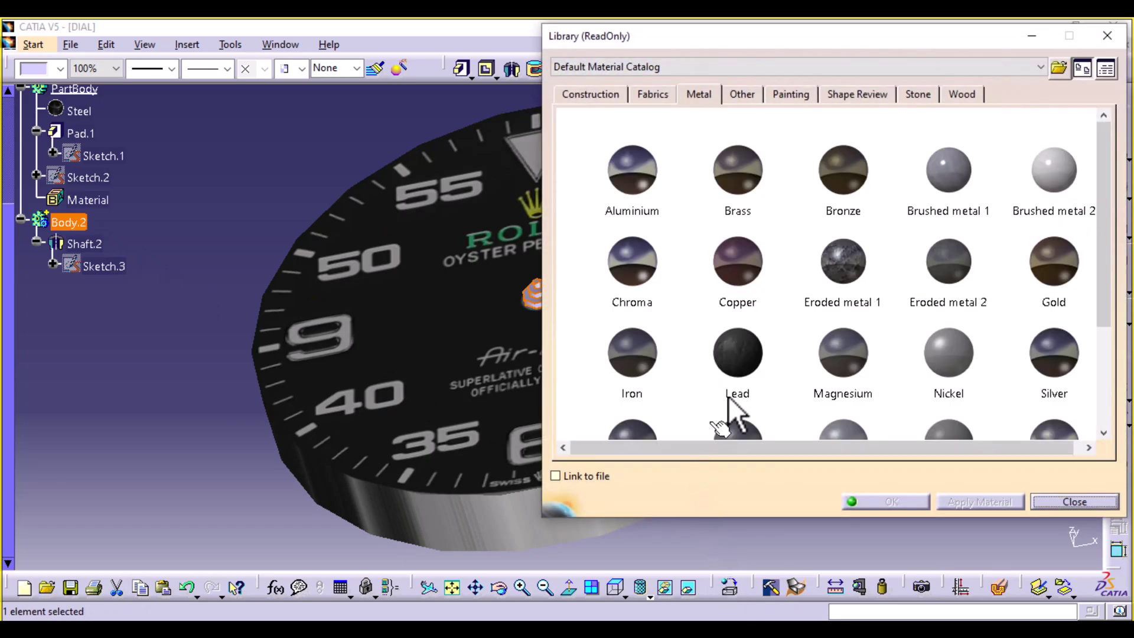
click(767, 268)
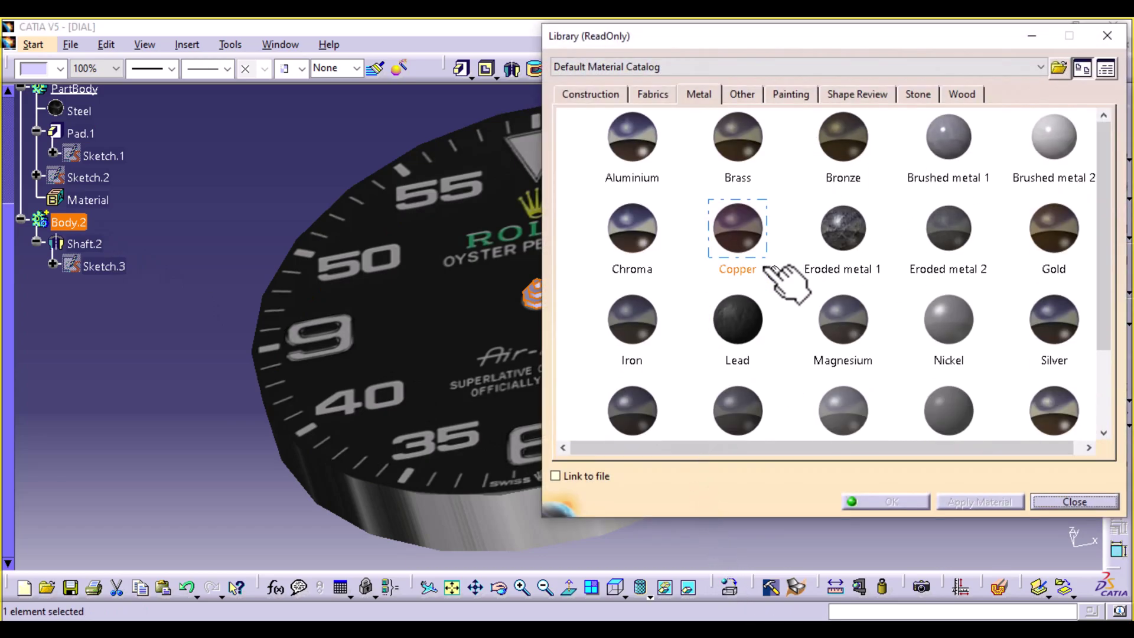
scroll(768, 269, down, 2)
scroll(779, 271, down, 1)
scroll(777, 236, up, 3)
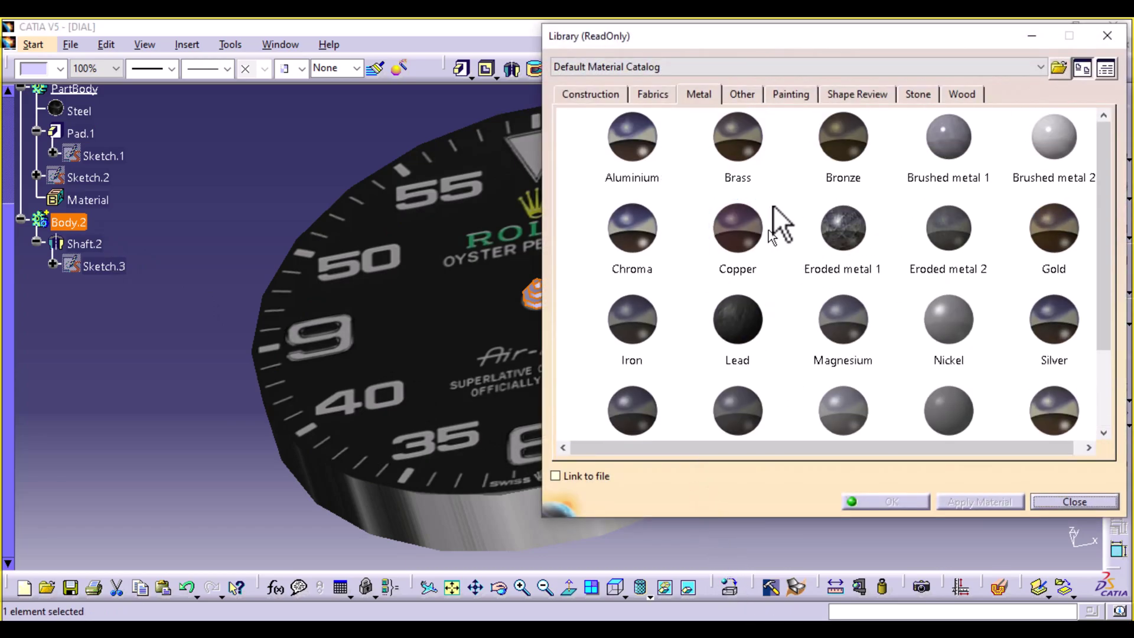
Apply the Metal Blue painting material to Body.2 and close the catalog.
click(792, 95)
click(640, 196)
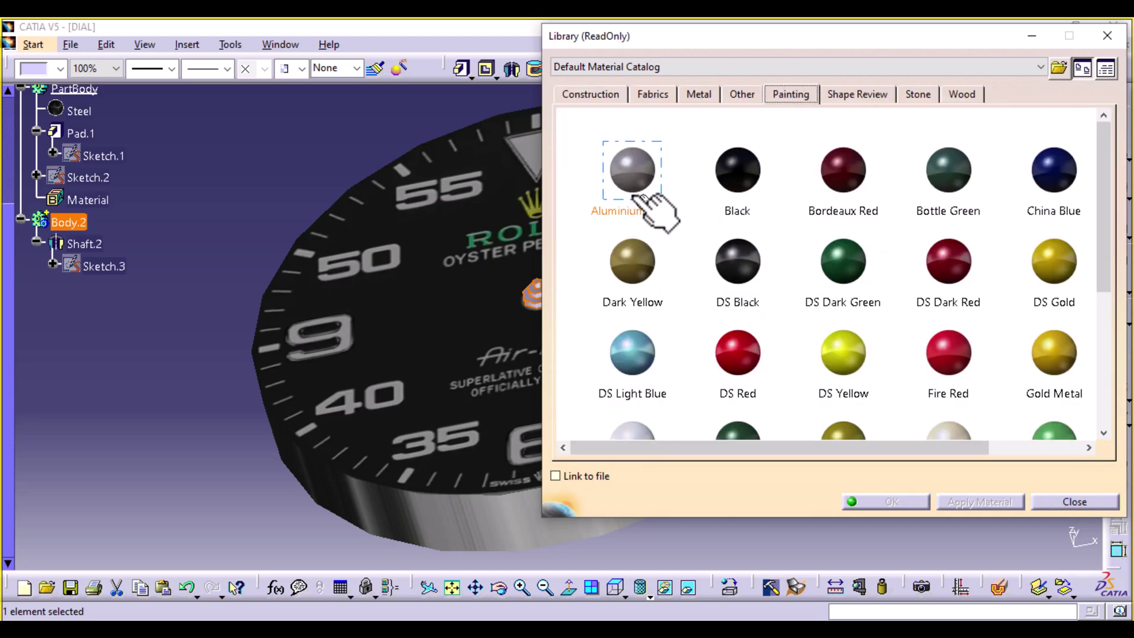
scroll(682, 272, down, 3)
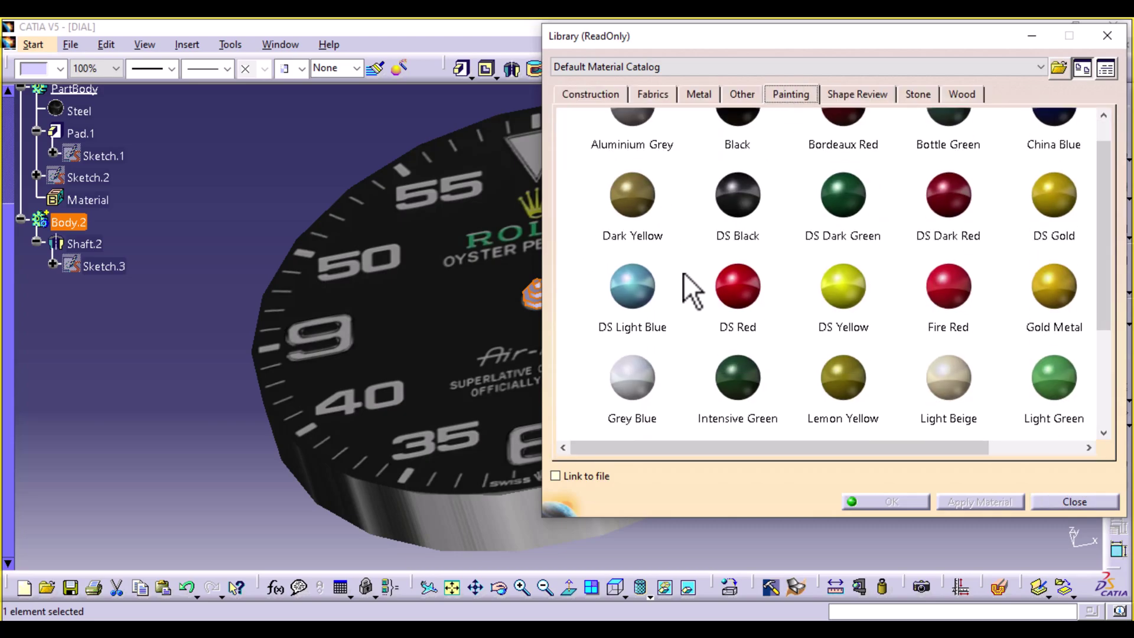
click(757, 372)
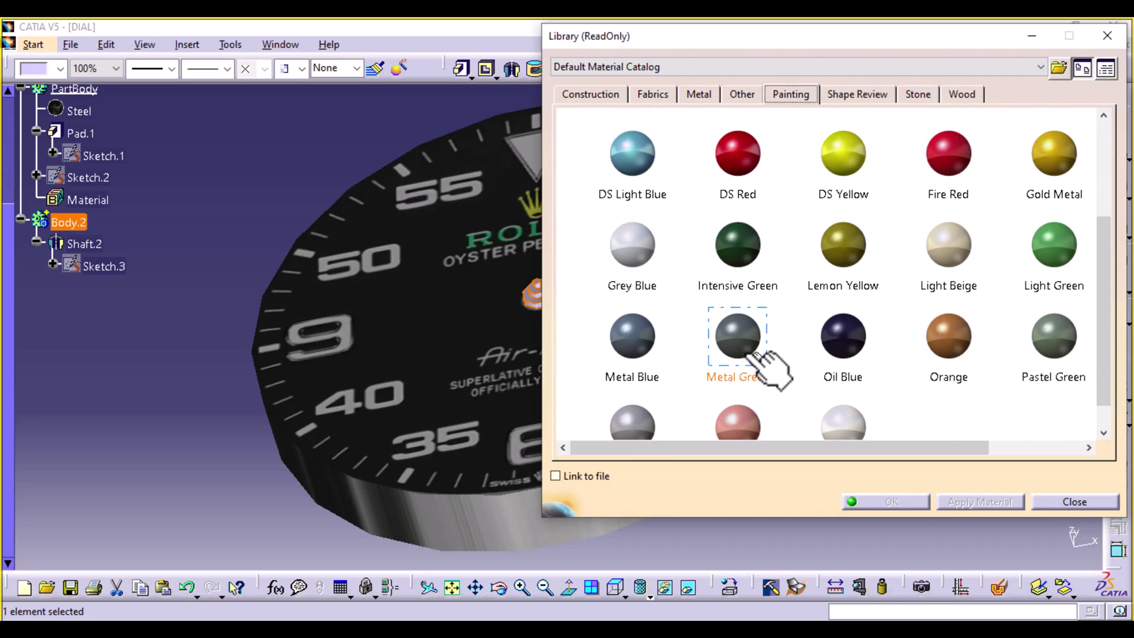
scroll(835, 354, down, 2)
click(645, 259)
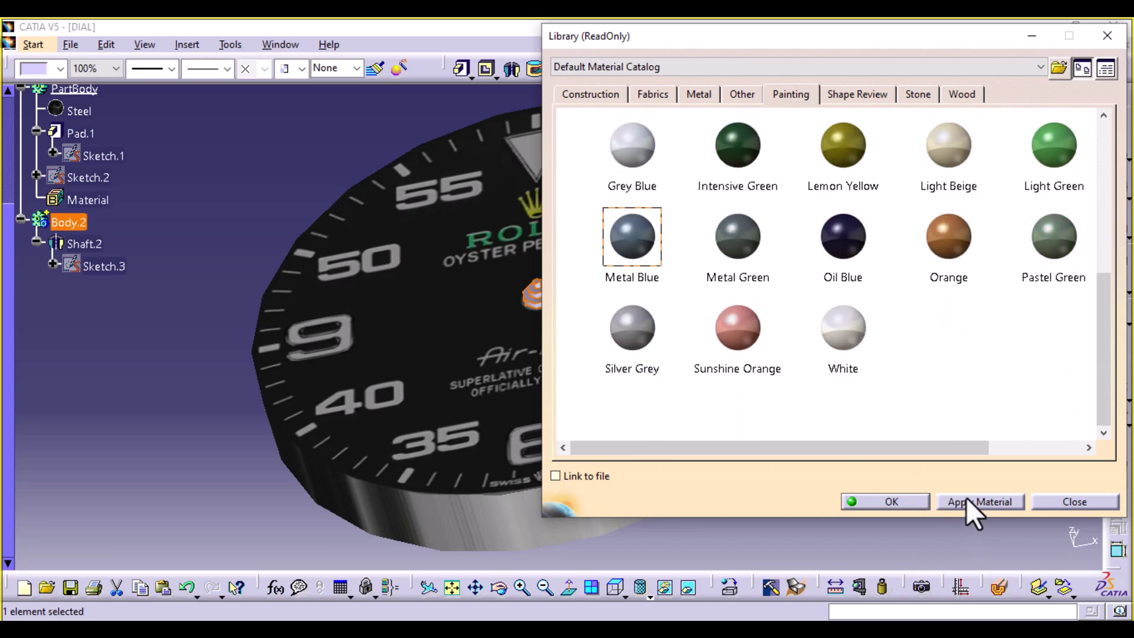
click(994, 499)
click(916, 502)
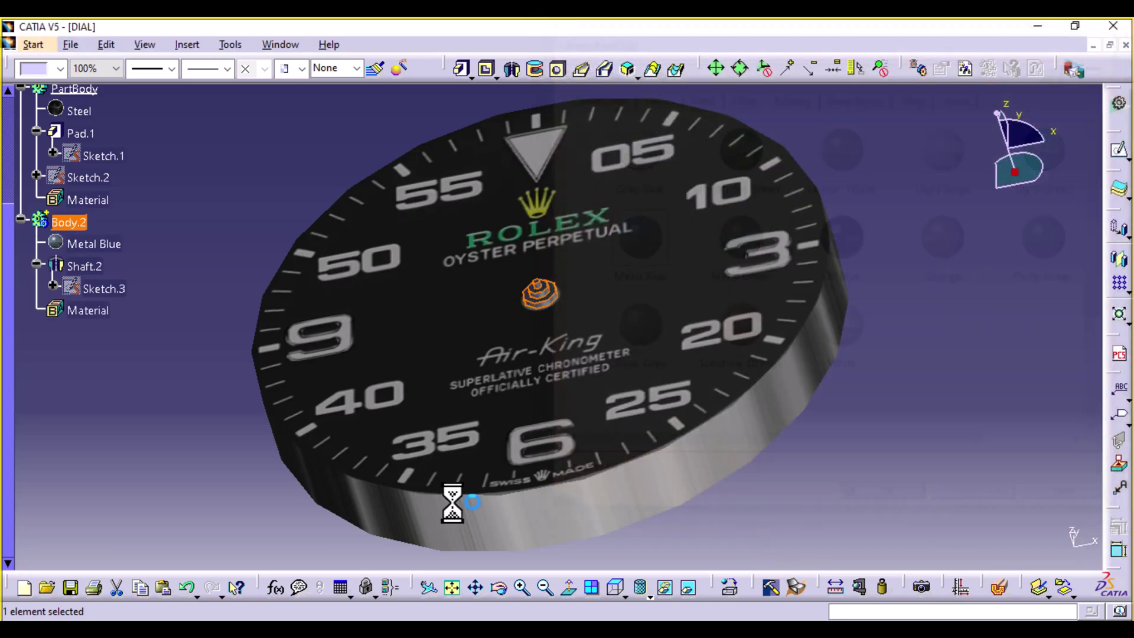
click(354, 493)
middle_click(960, 282)
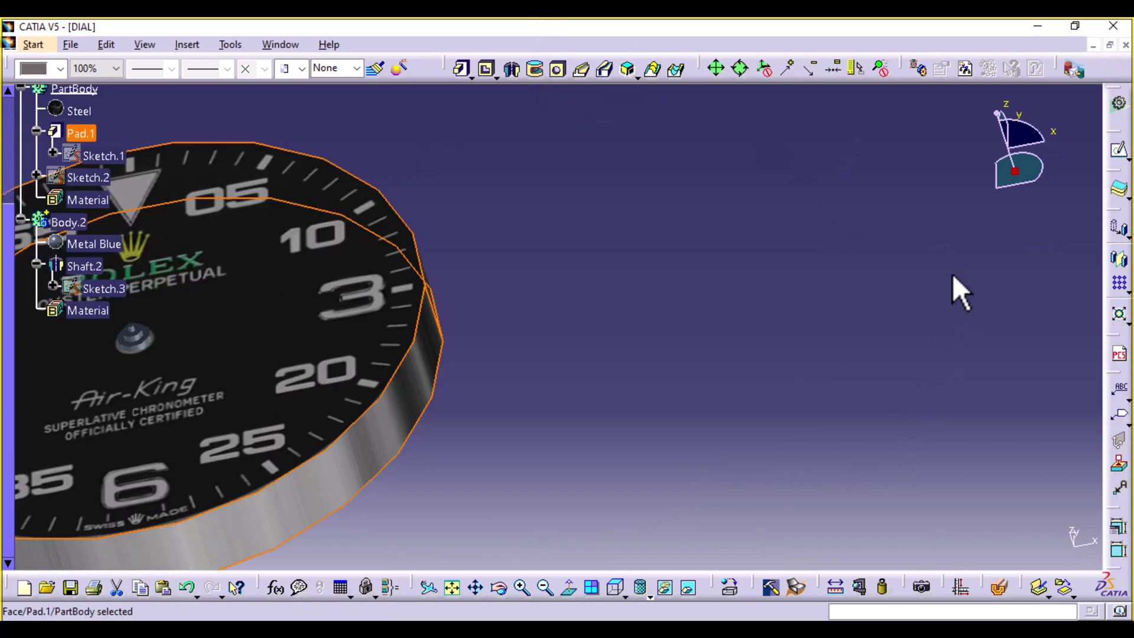
click(555, 345)
middle_drag(570, 319, 860, 413)
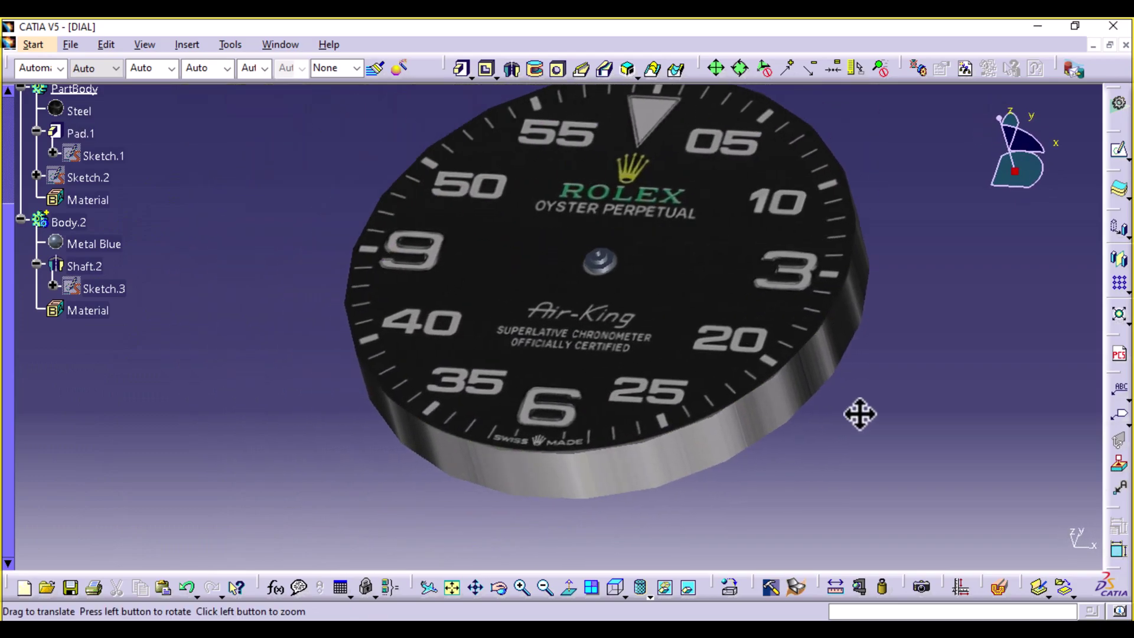
middle_drag(157, 437, 614, 485)
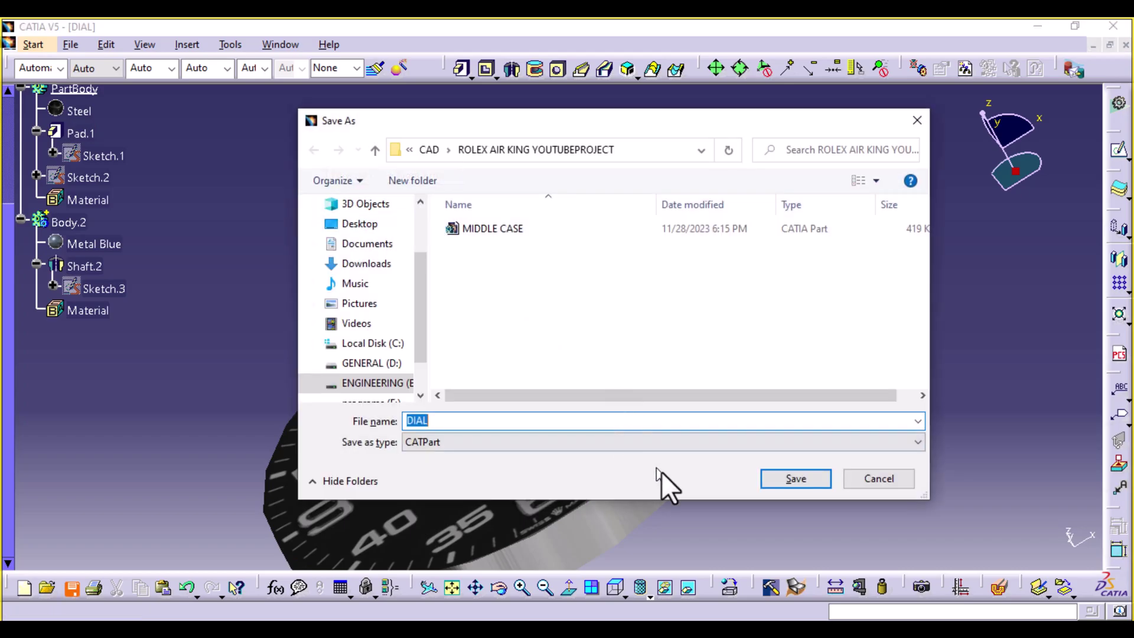
Save the part as DIAL.CATPart in the ROLEX AIR KING YOUTUBEPROJECT folder.
click(788, 480)
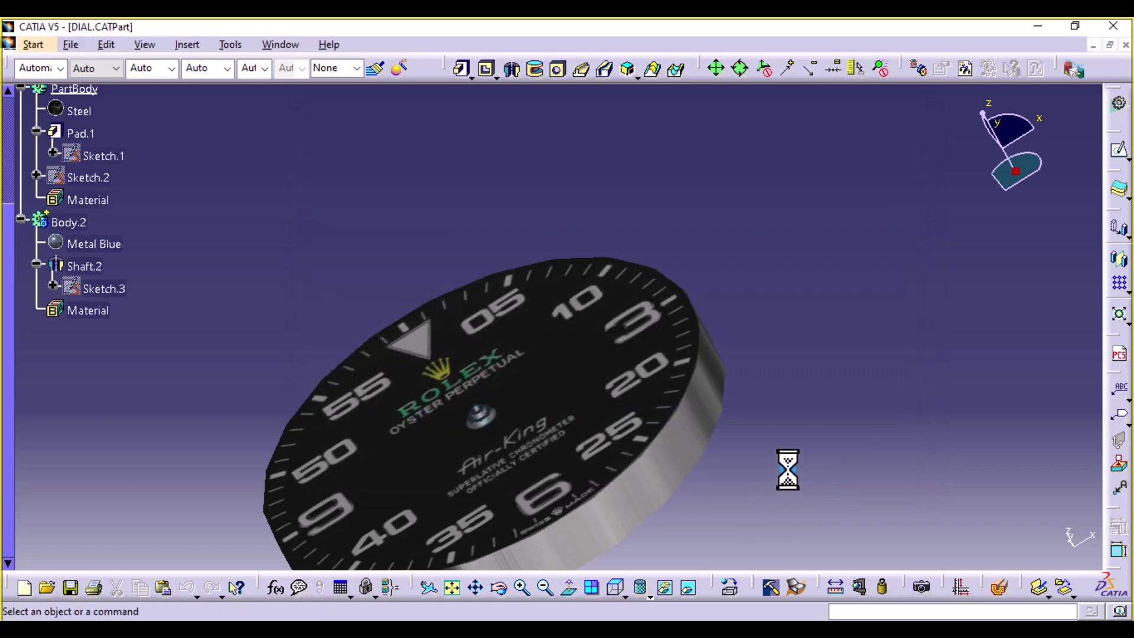
middle_drag(712, 225, 719, 318)
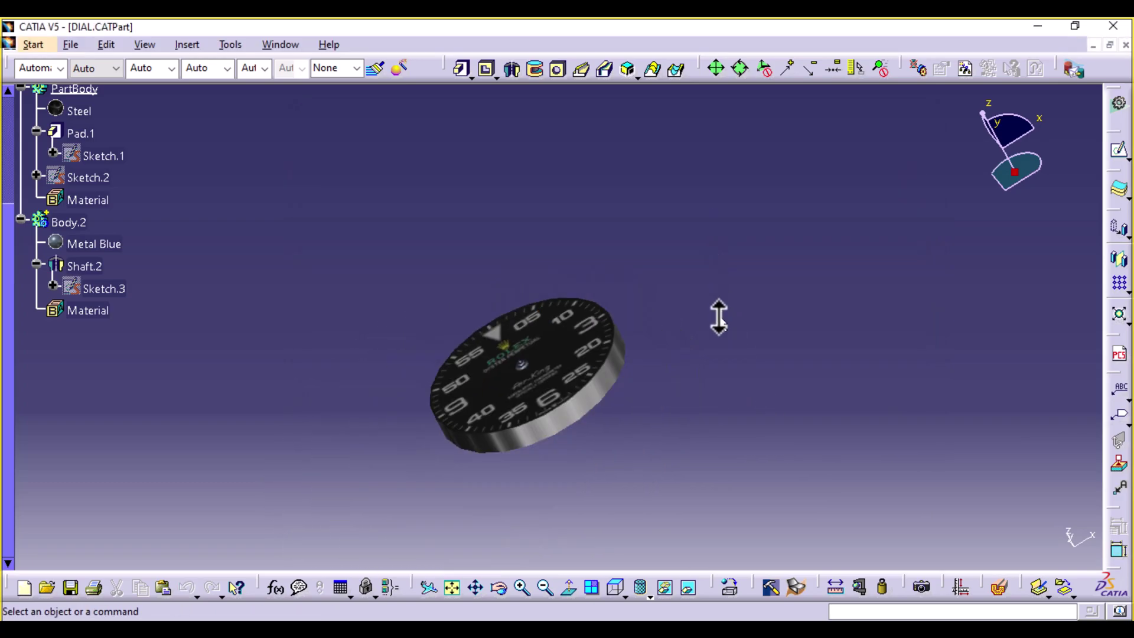